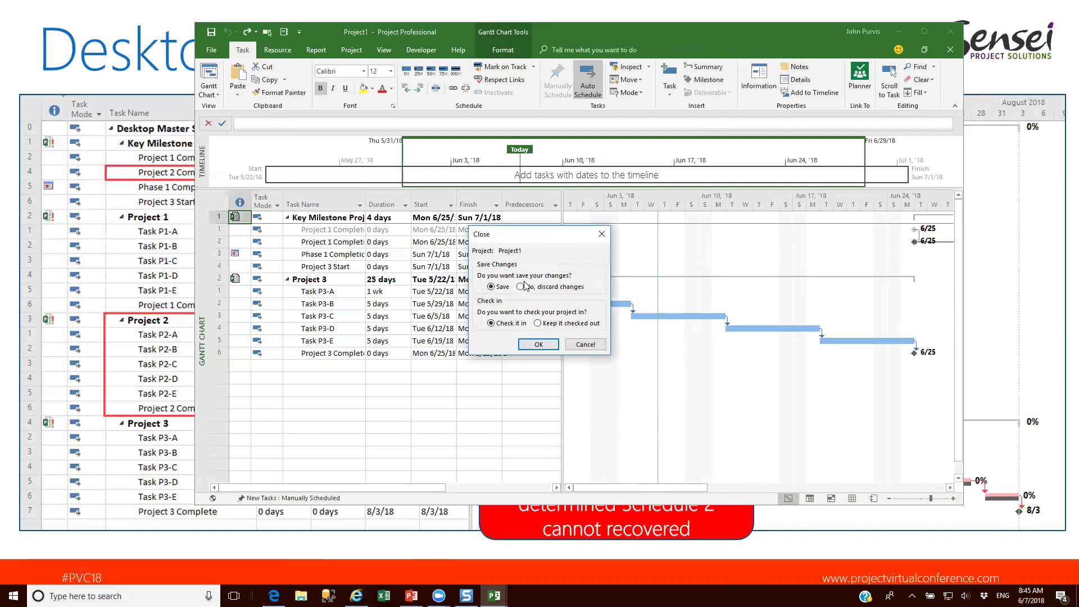
# Close the combined Project1 window and Project 3, discarding the changes
pyautogui.click(521, 287)
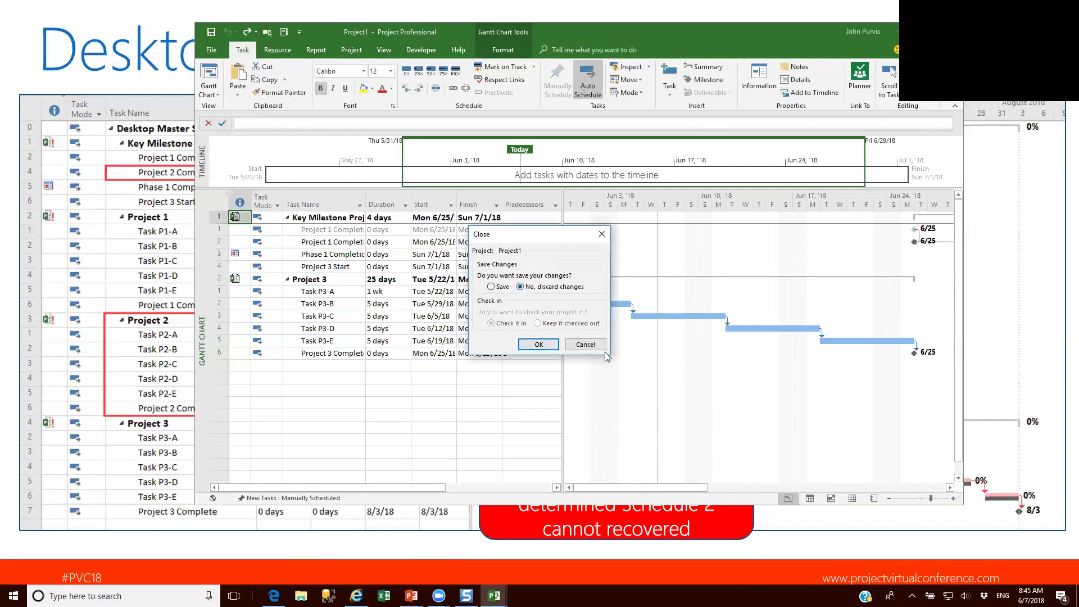
pyautogui.click(538, 345)
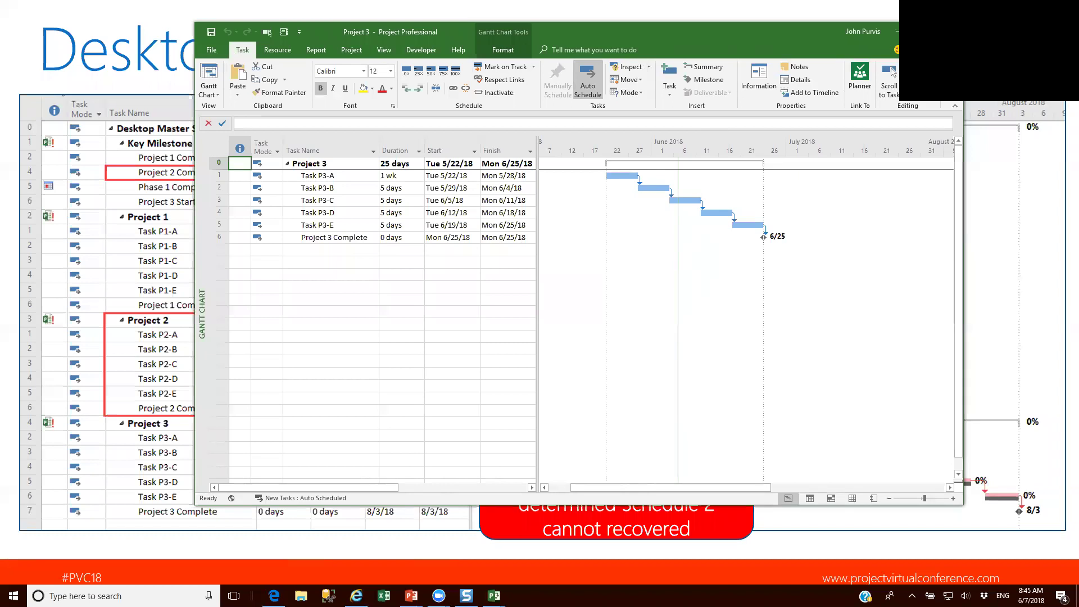
pyautogui.click(950, 32)
pyautogui.click(528, 287)
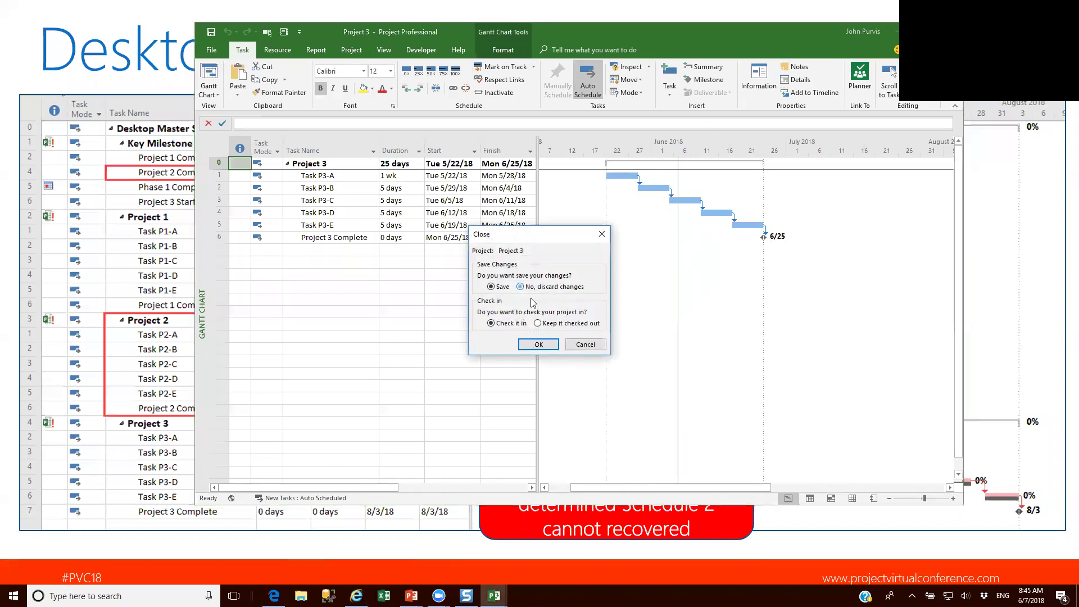
pyautogui.click(541, 346)
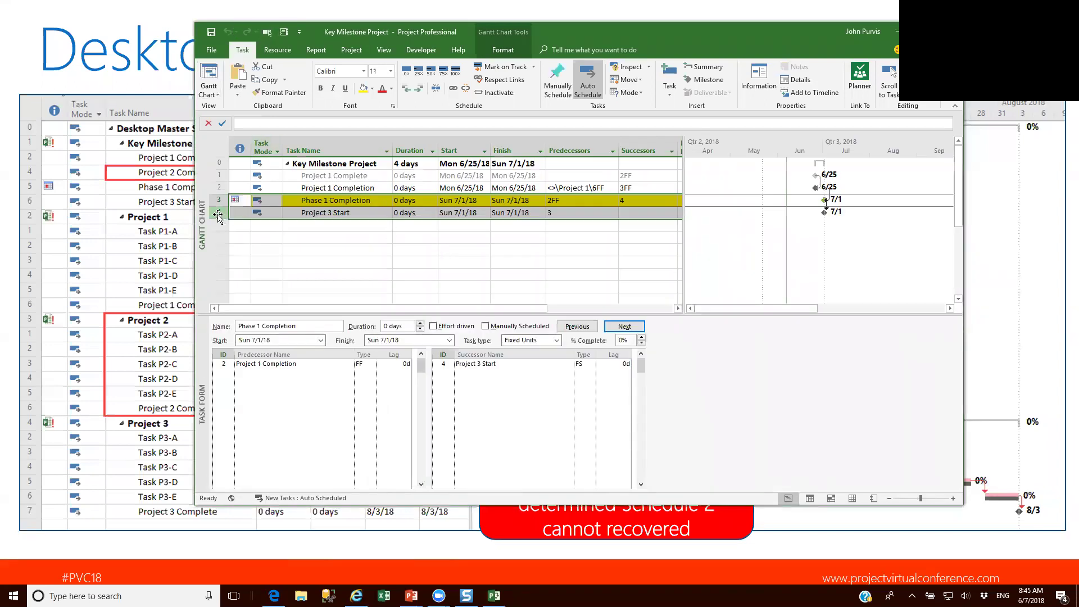
# Delete the Project 3 Start milestone from the Key Milestone Project schedule
pyautogui.click(235, 248)
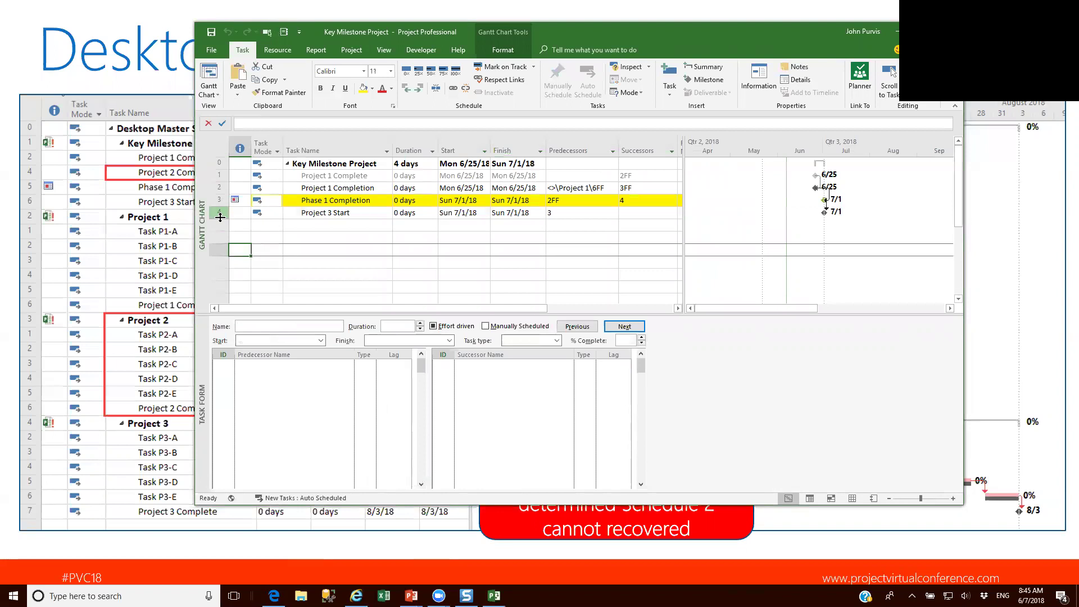
pyautogui.click(215, 214)
pyautogui.press('Delete')
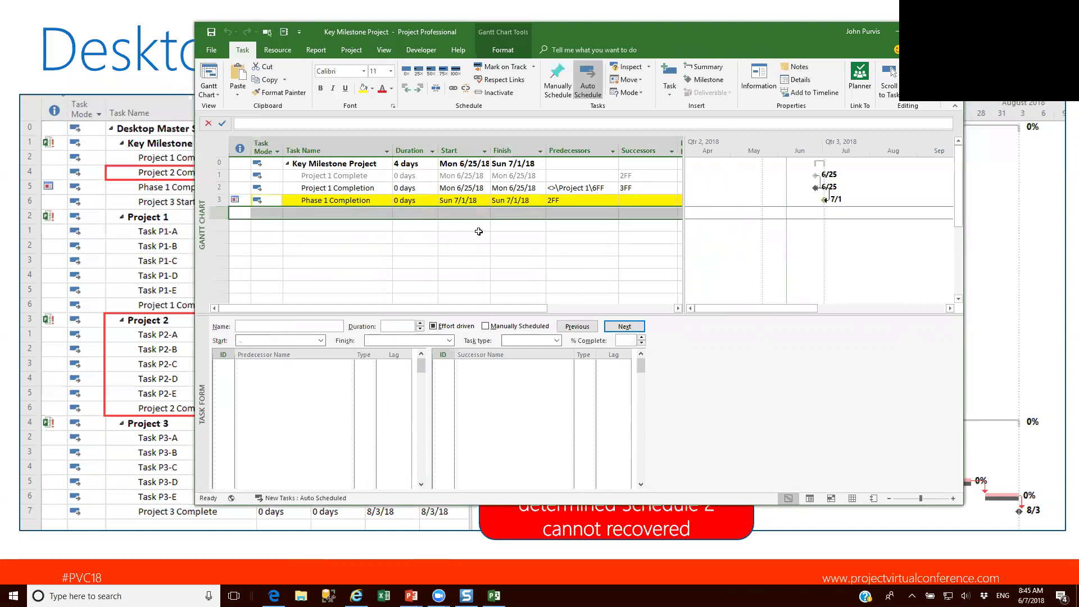
pyautogui.click(486, 238)
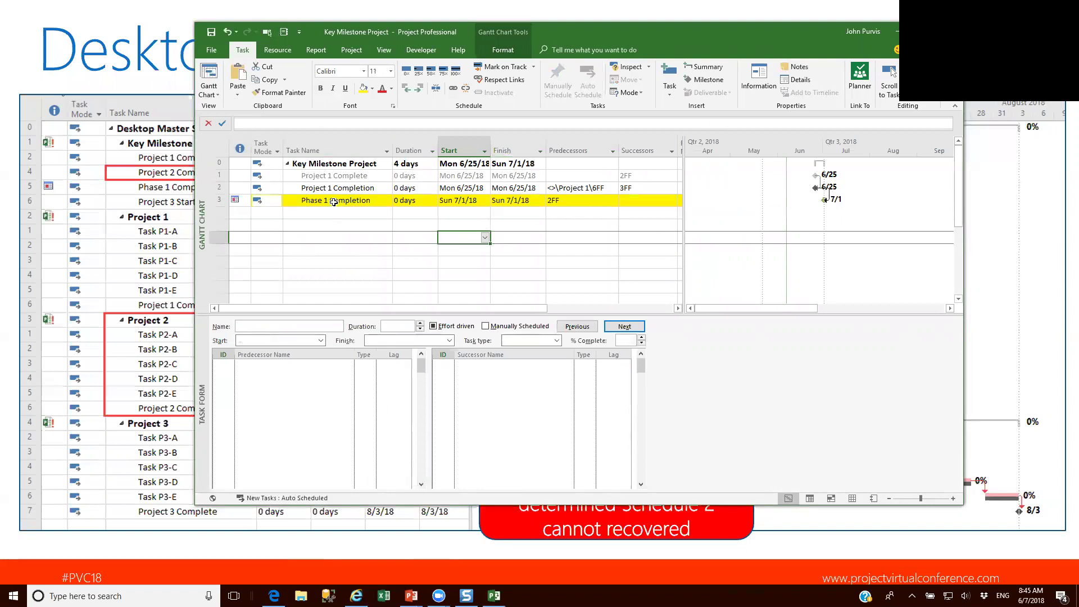
# Add a milestone named Project 3 Start with a duration of 0 days directly below Phase 1 Completion
pyautogui.click(219, 212)
pyautogui.click(304, 212)
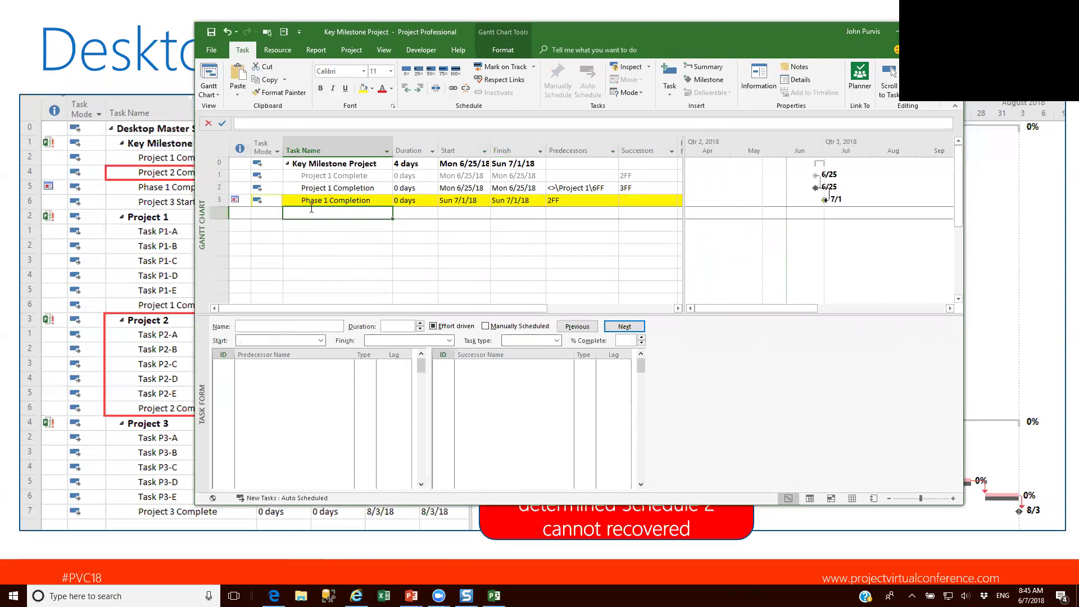
pyautogui.write('Project')
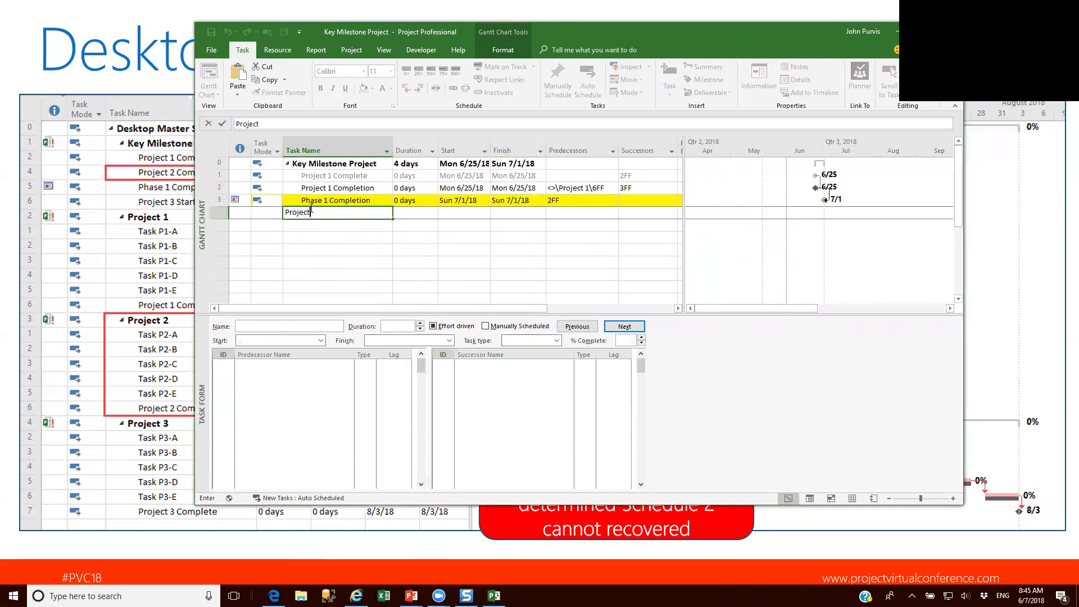
pyautogui.write(' 3 Start')
pyautogui.press('Return')
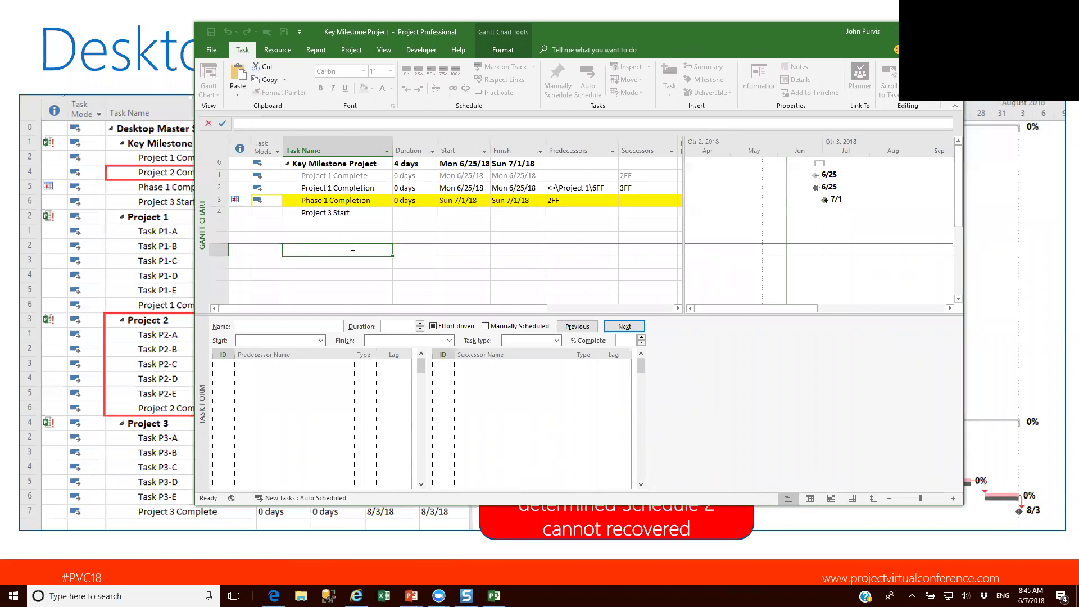
pyautogui.click(329, 213)
pyautogui.click(422, 212)
pyautogui.write('0')
pyautogui.press('Return')
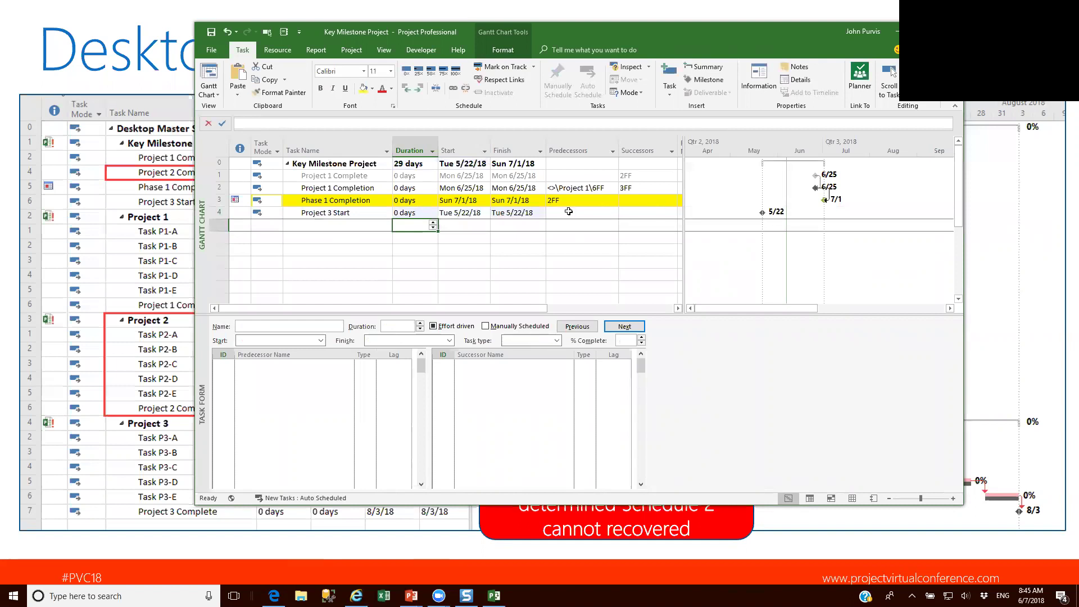
# Link Phase 1 Completion as the predecessor of Project 3 Start
pyautogui.click(217, 201)
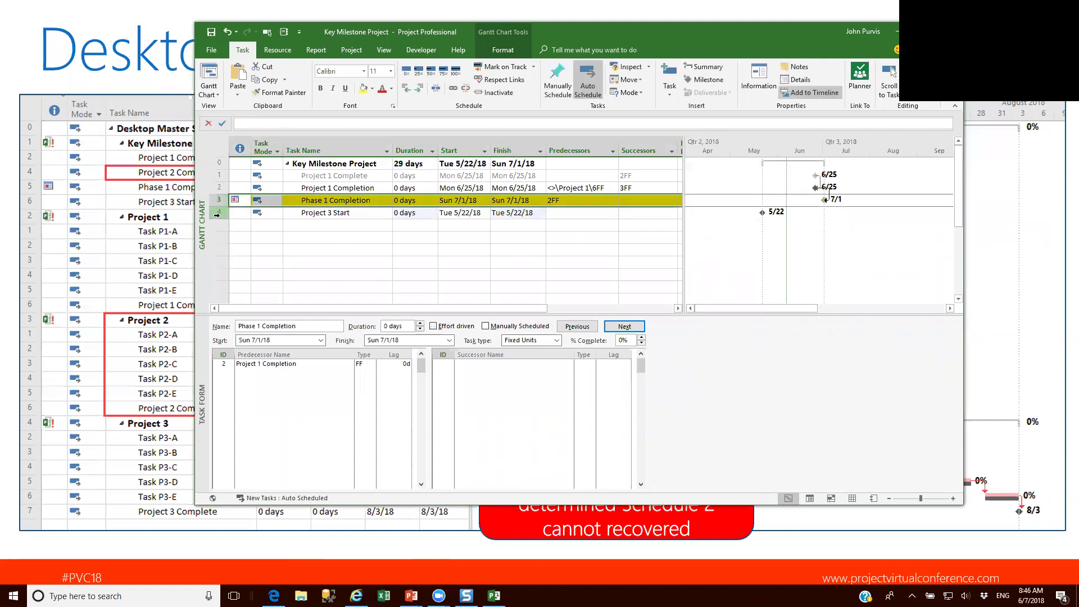
pyautogui.keyDown('ctrl'); pyautogui.click(217, 214); pyautogui.keyUp('ctrl')
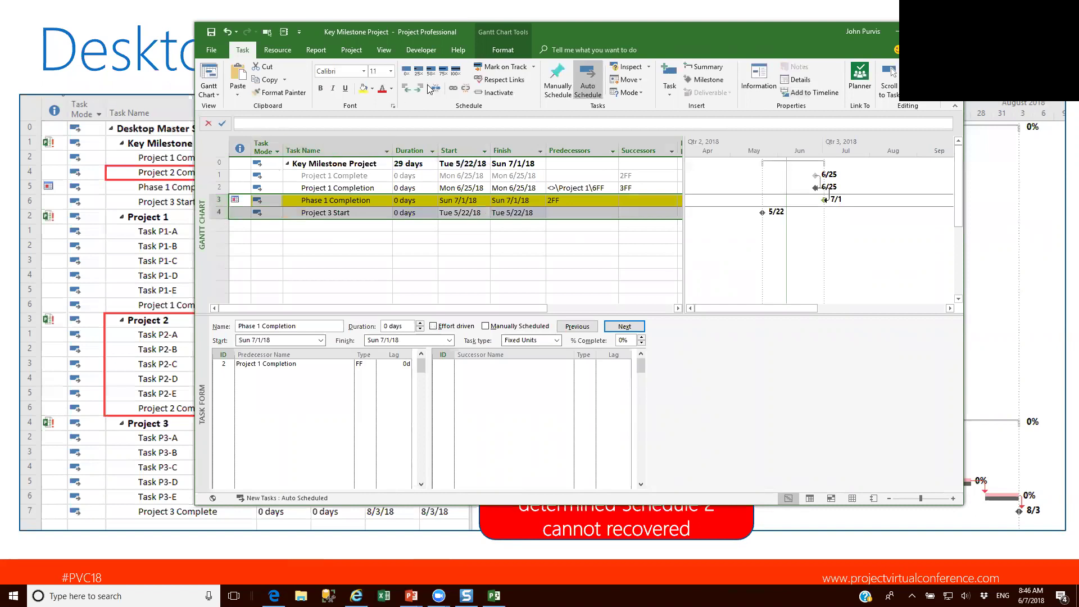
pyautogui.click(436, 89)
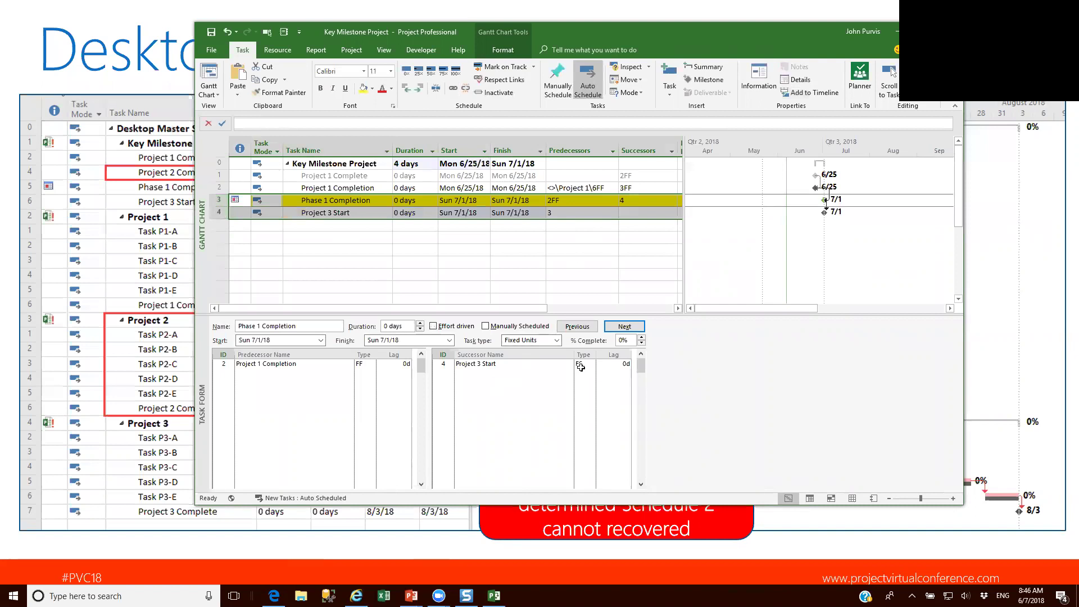
pyautogui.click(481, 270)
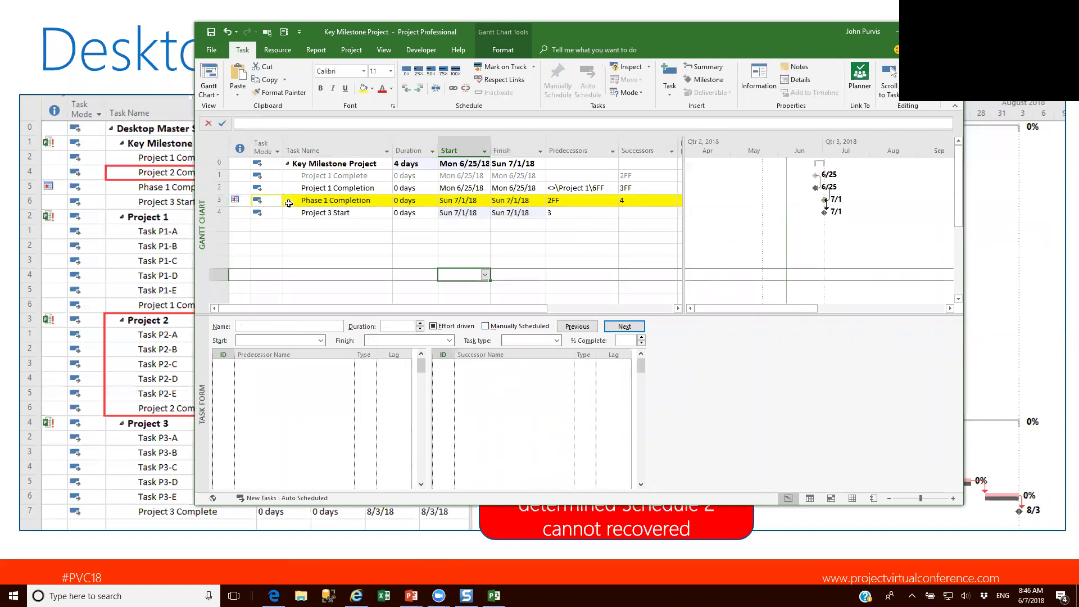
pyautogui.click(220, 200)
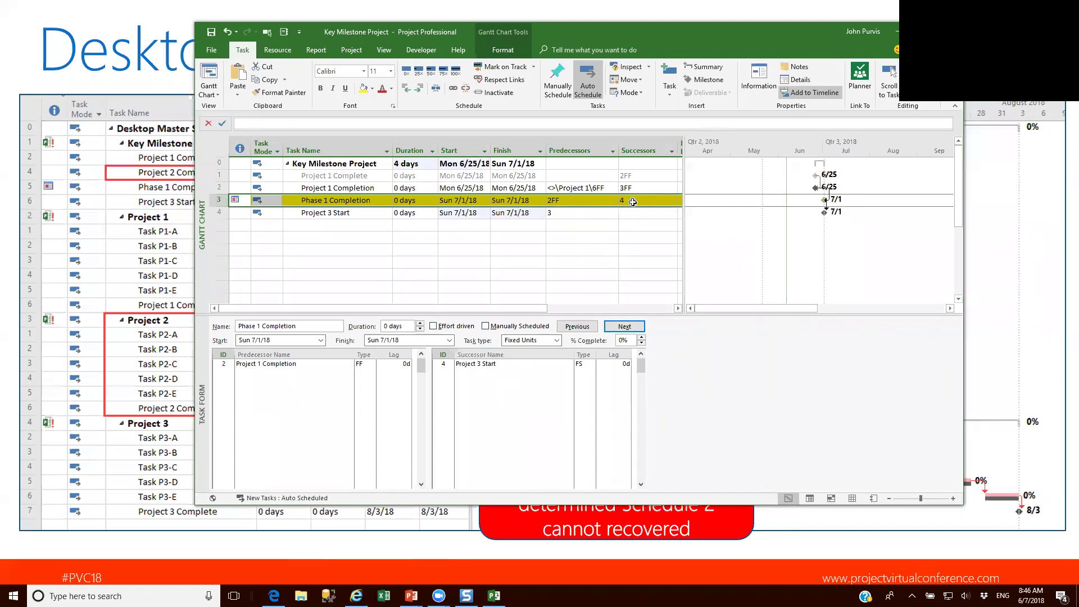
# Open Project 3 from the Project Web App enterprise projects and check it out for editing
pyautogui.click(216, 50)
pyautogui.click(220, 118)
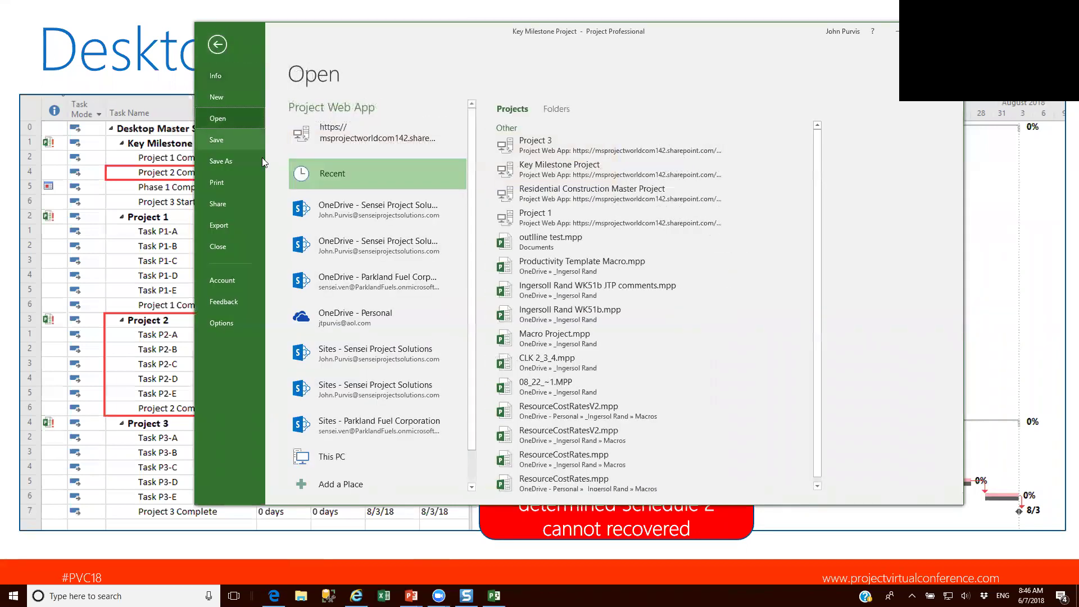
pyautogui.click(348, 134)
pyautogui.click(523, 140)
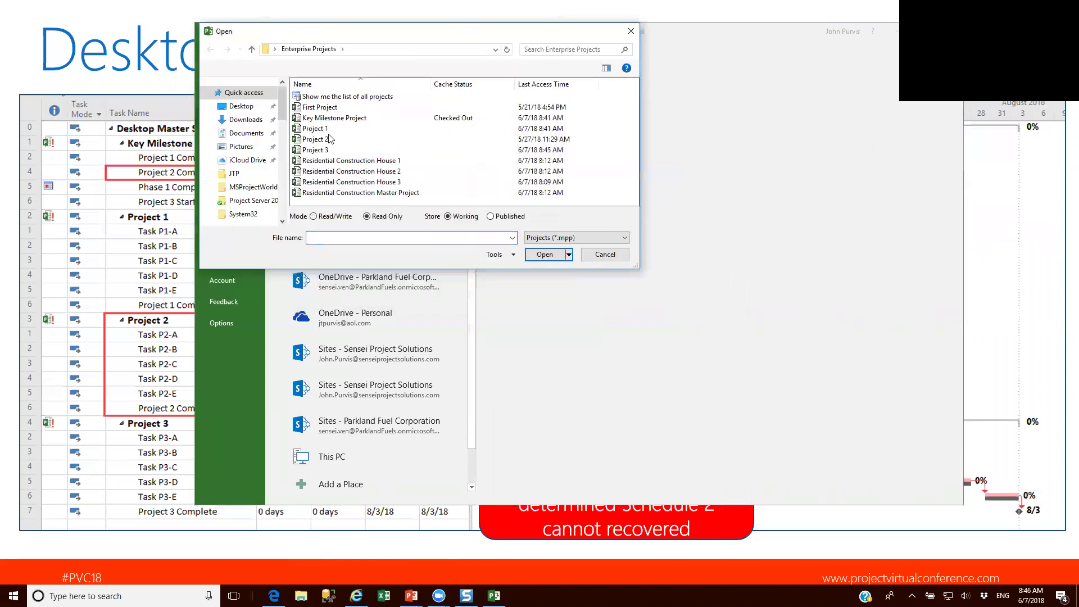
pyautogui.click(323, 150)
pyautogui.click(544, 255)
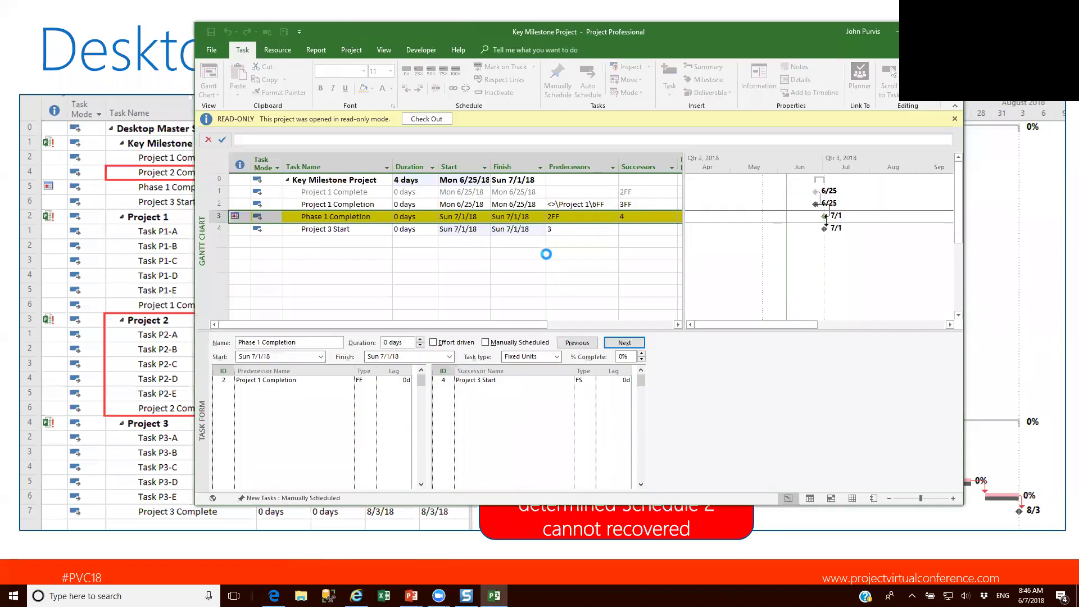
pyautogui.click(425, 118)
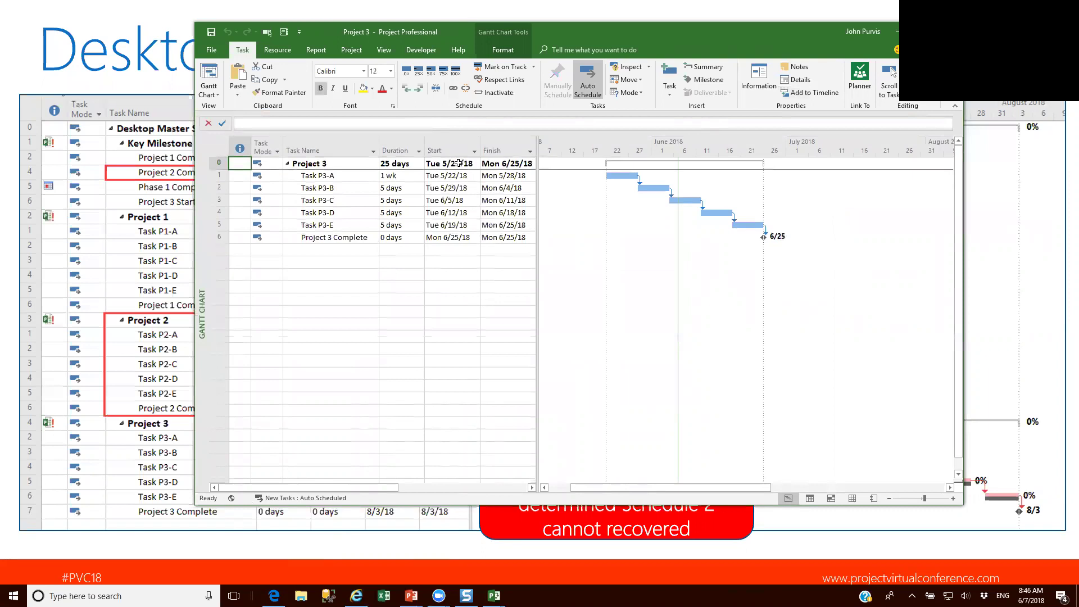
# Create a new window combining Key Milestone Project and Project 3 in the Gantt with Timeline view
pyautogui.click(384, 51)
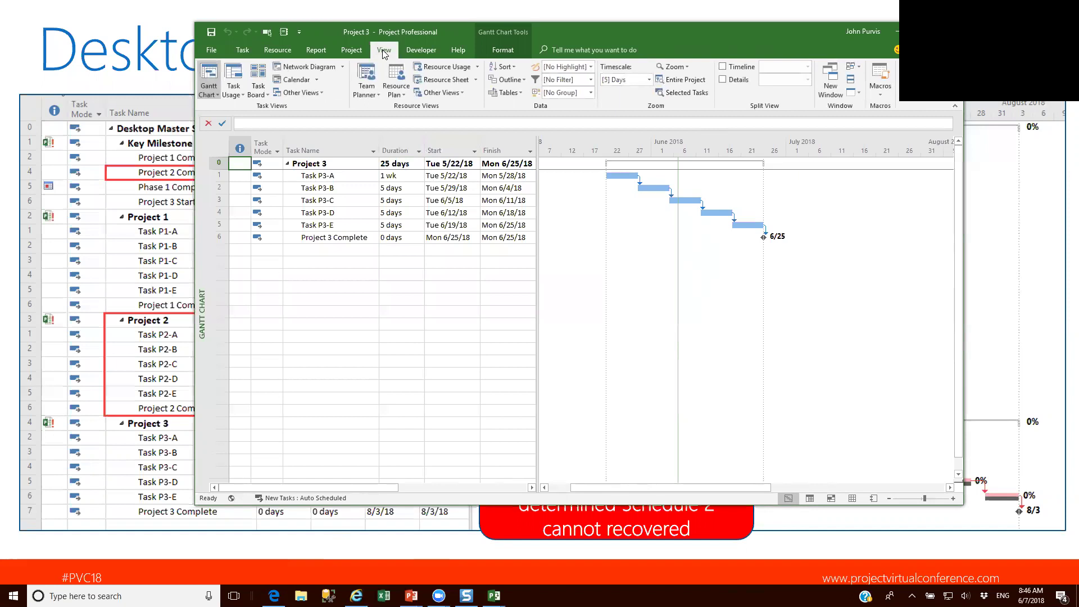
pyautogui.click(829, 86)
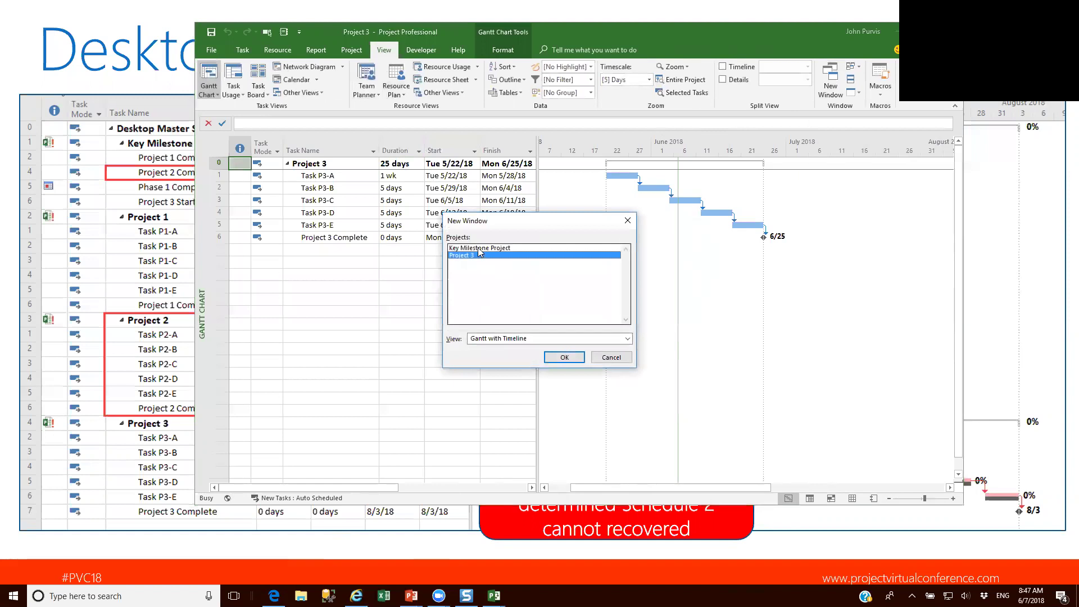
pyautogui.click(479, 249)
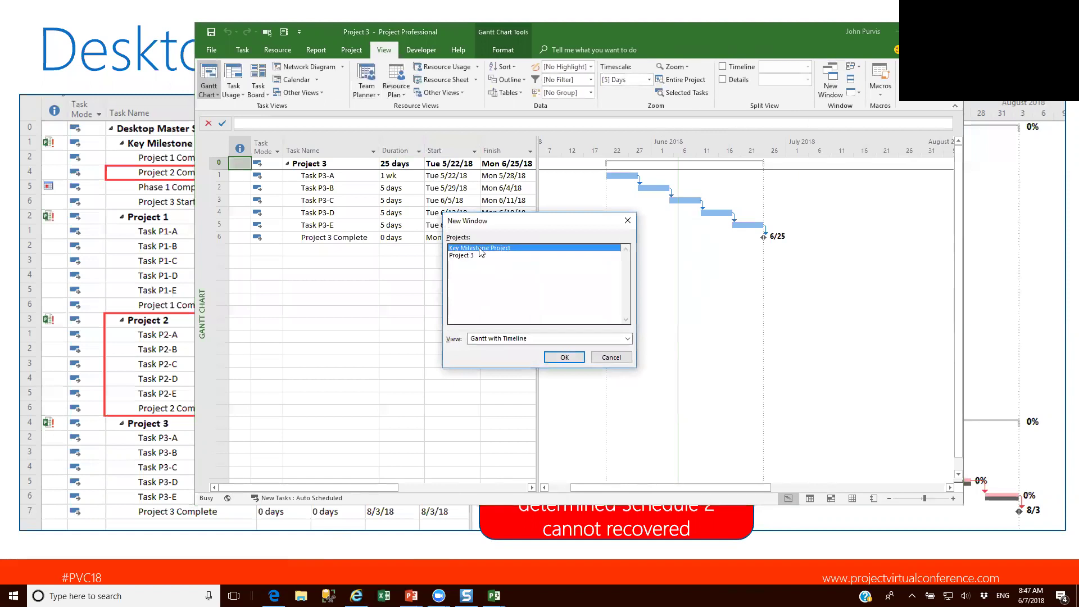
pyautogui.keyDown('ctrl'); pyautogui.click(461, 256); pyautogui.keyUp('ctrl')
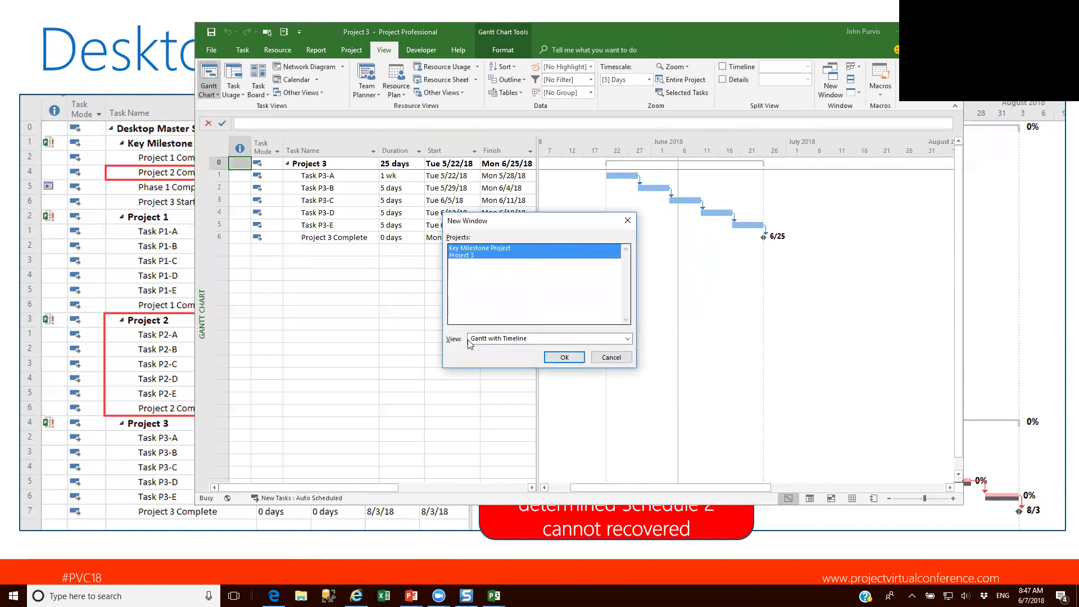
pyautogui.click(572, 360)
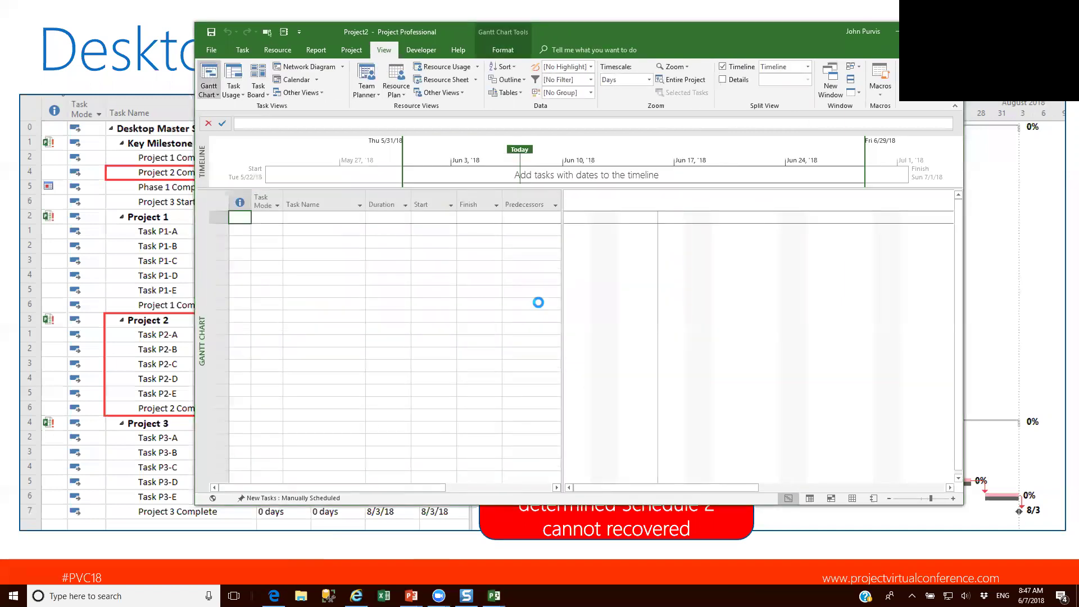
# Enlarge the combined schedule to full screen with a 3-day timescale and a wider table showing complete task names
pyautogui.doubleClick(682, 35)
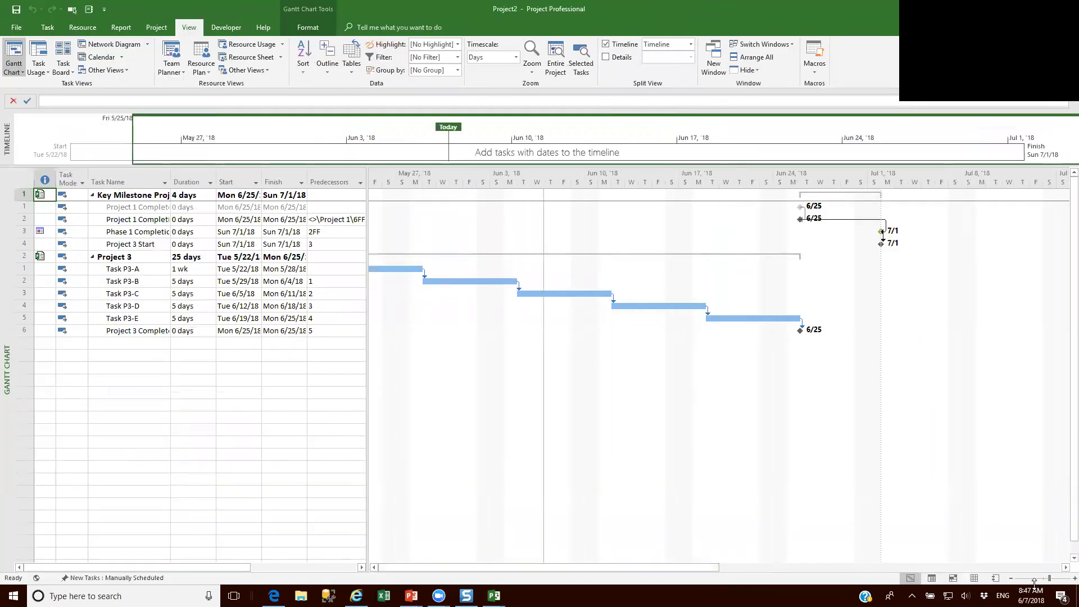
pyautogui.moveTo(1049, 579); pyautogui.dragTo(1046, 578)
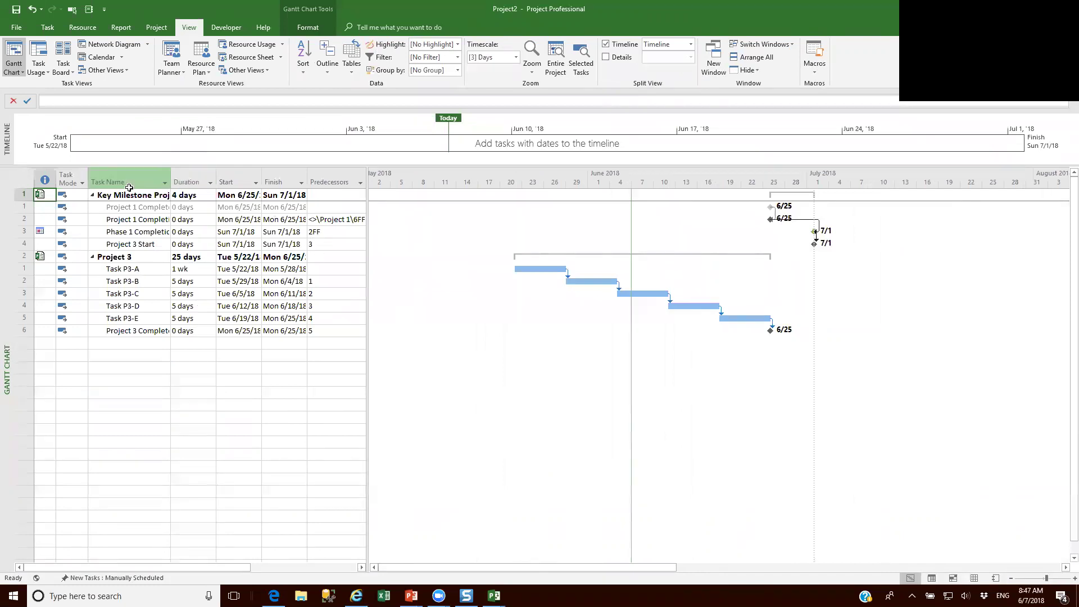
pyautogui.moveTo(171, 178); pyautogui.dragTo(225, 174)
pyautogui.moveTo(366, 179); pyautogui.dragTo(401, 182)
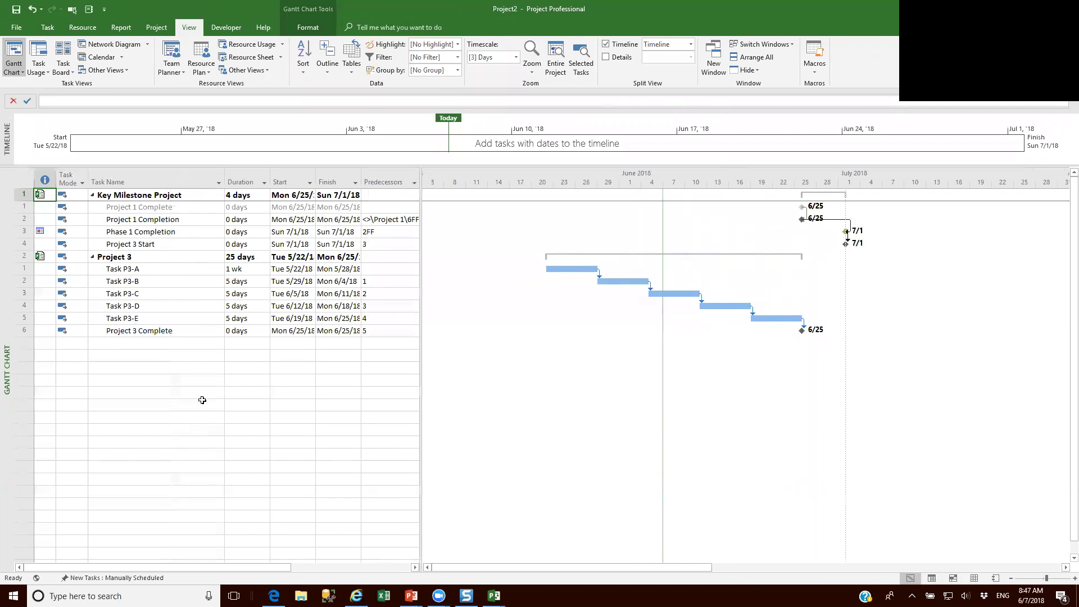
# Link the Project 3 Start milestone to Task P3-A in Project 3 as a cross-project dependency
pyautogui.click(24, 244)
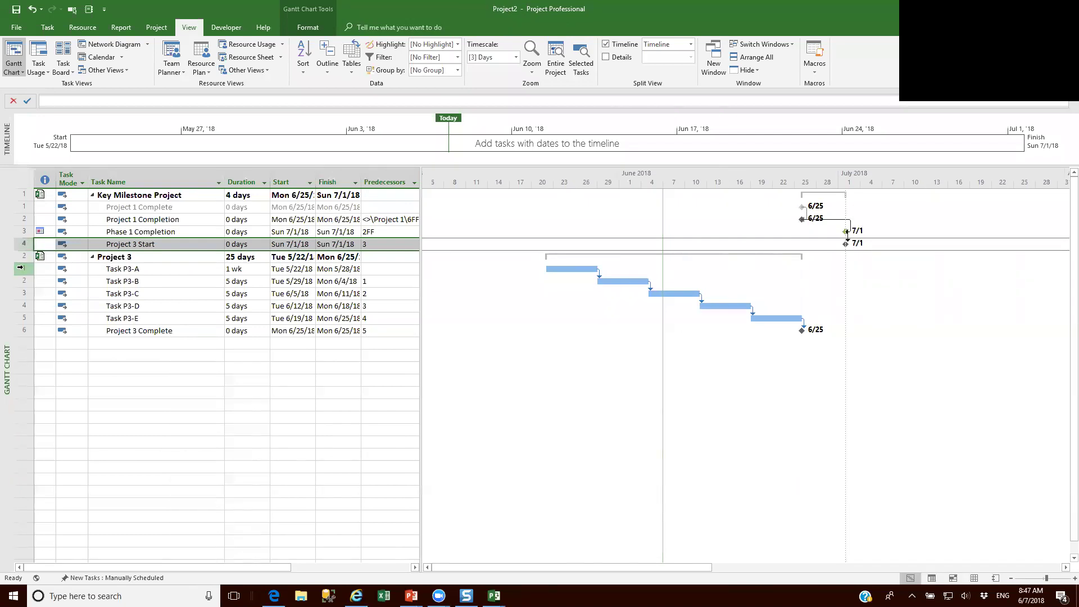
pyautogui.keyDown('ctrl'); pyautogui.click(21, 268); pyautogui.keyUp('ctrl')
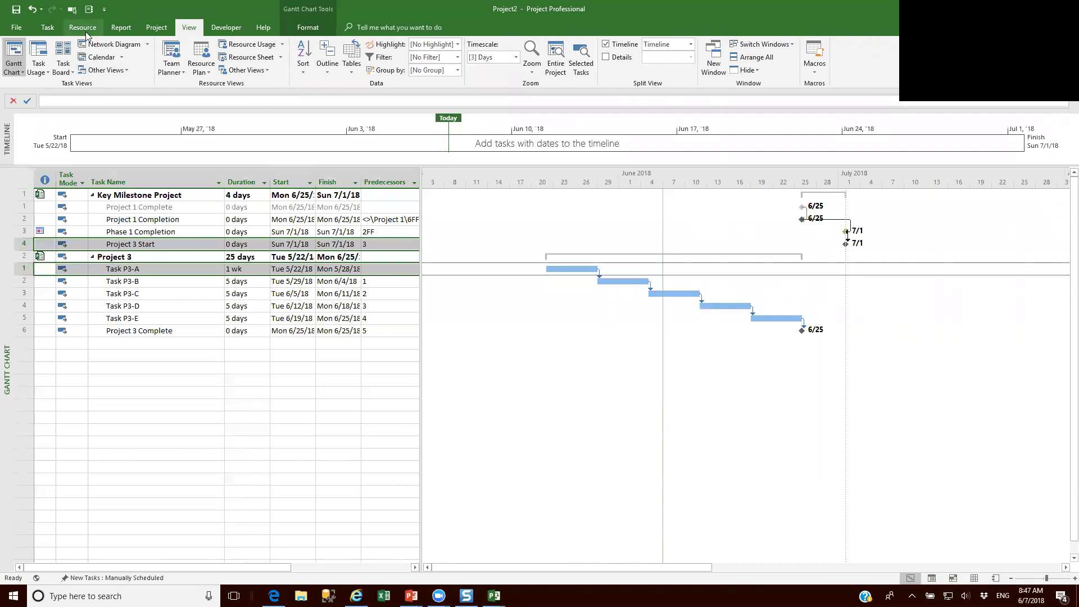
pyautogui.click(46, 27)
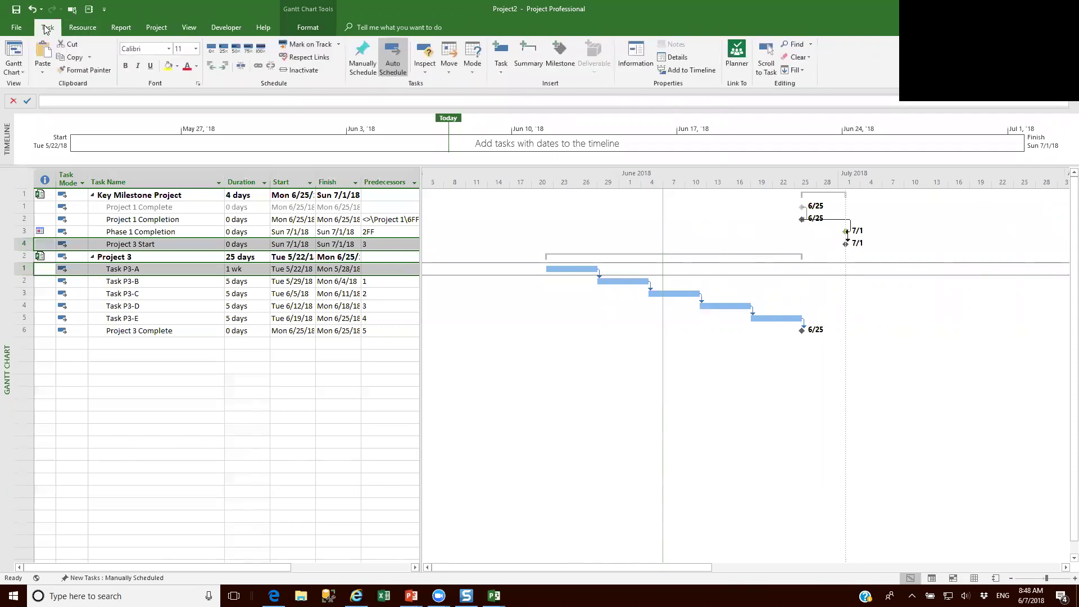
pyautogui.click(258, 70)
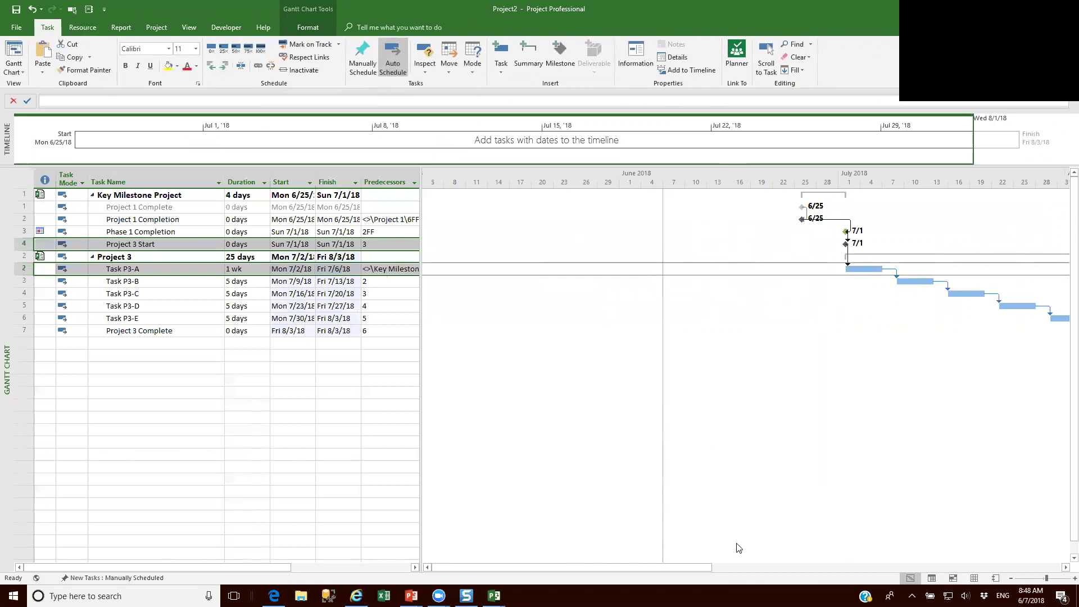
# Set the Phase 1 Completion milestone's start to 7/6/18 to test how Project 3's linked schedule responds
pyautogui.moveTo(689, 567); pyautogui.dragTo(636, 289)
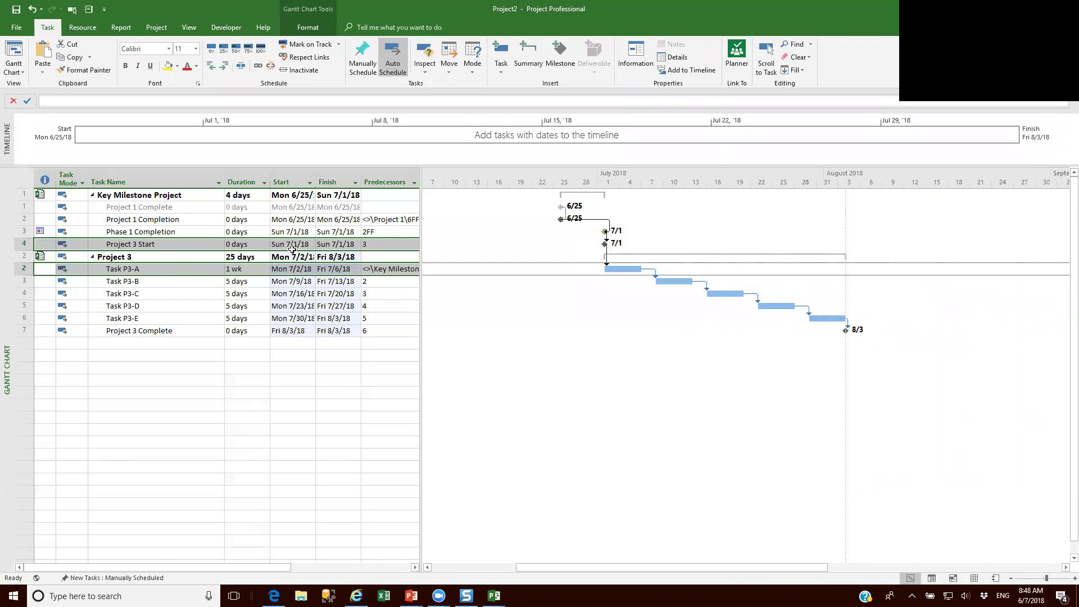
pyautogui.click(291, 232)
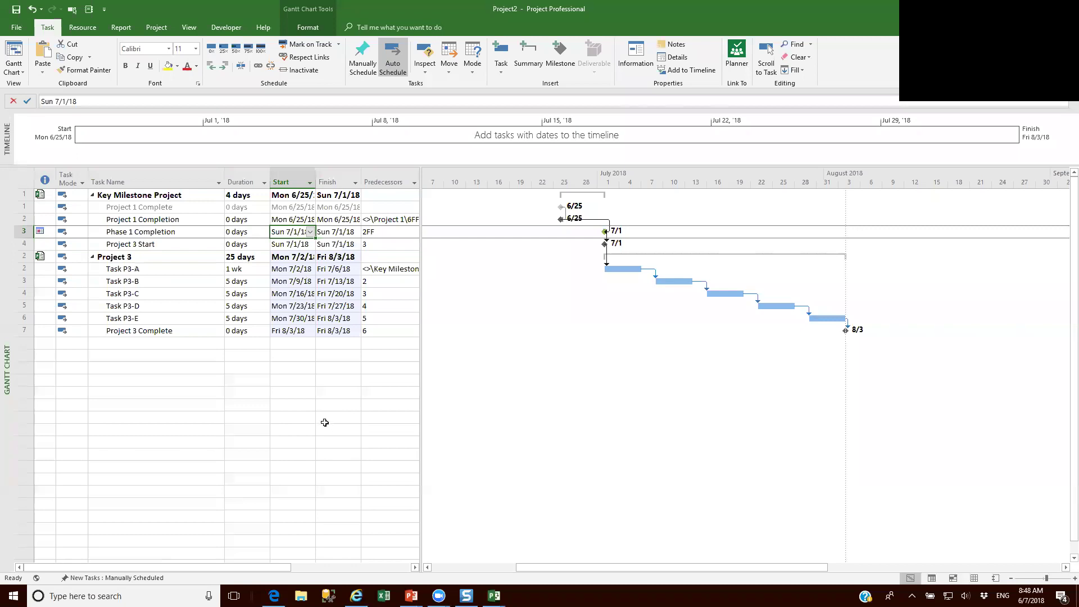
pyautogui.write('7.4=')
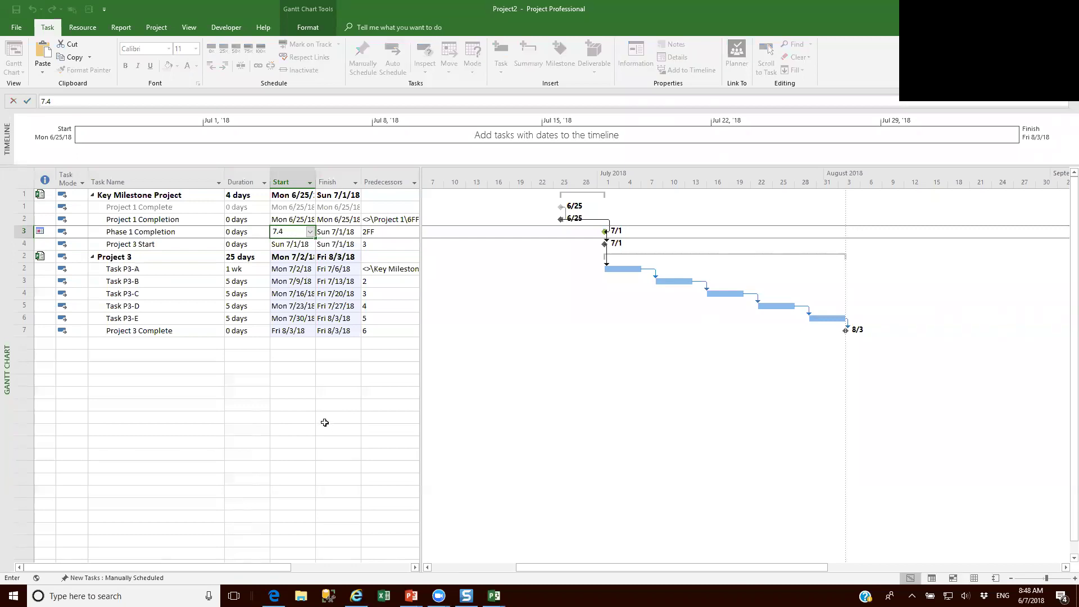
pyautogui.click(311, 231)
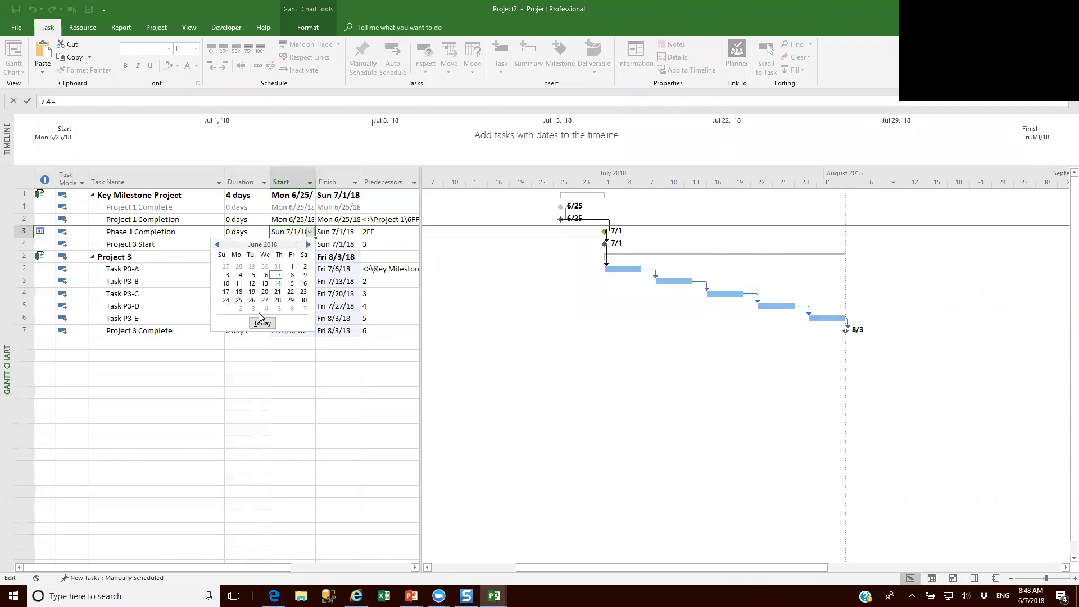
pyautogui.click(292, 309)
pyautogui.click(484, 307)
pyautogui.click(492, 324)
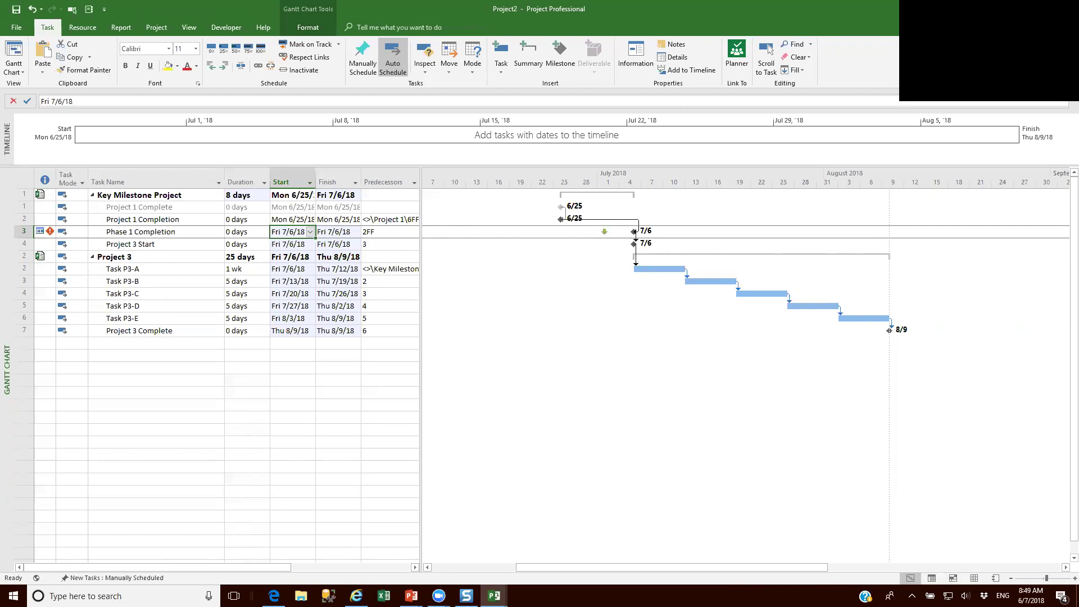
# Undo the milestone date change and the link between Project 3 Start and Task P3-A
pyautogui.click(31, 9)
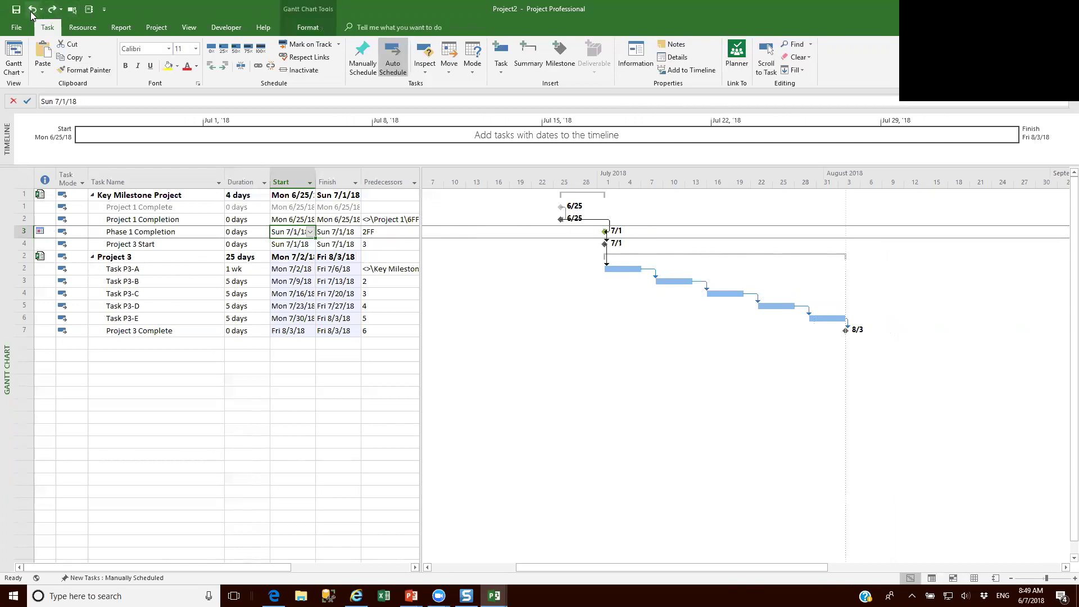
pyautogui.click(31, 9)
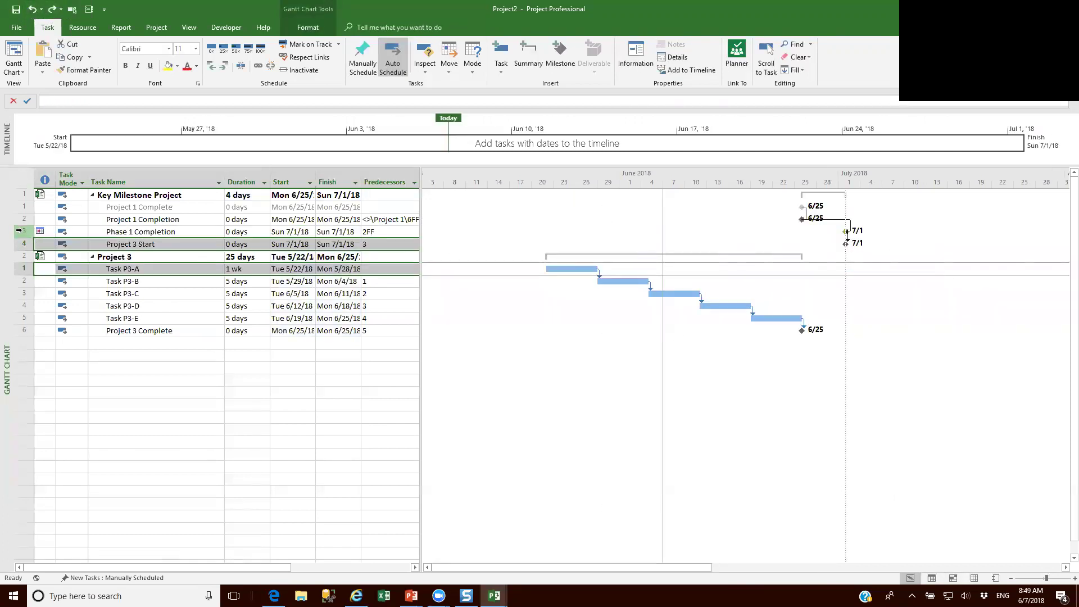
# Try linking the Phase 1 Completion milestone to Task P3-A across the two projects, and undo that link
pyautogui.click(21, 231)
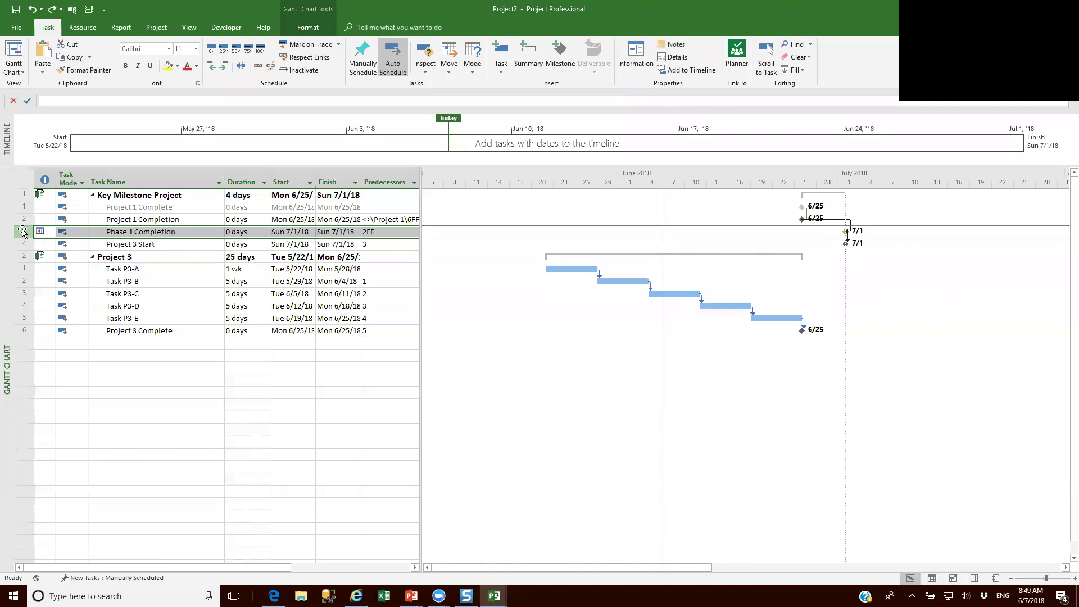
pyautogui.keyDown('ctrl'); pyautogui.click(20, 267); pyautogui.keyUp('ctrl')
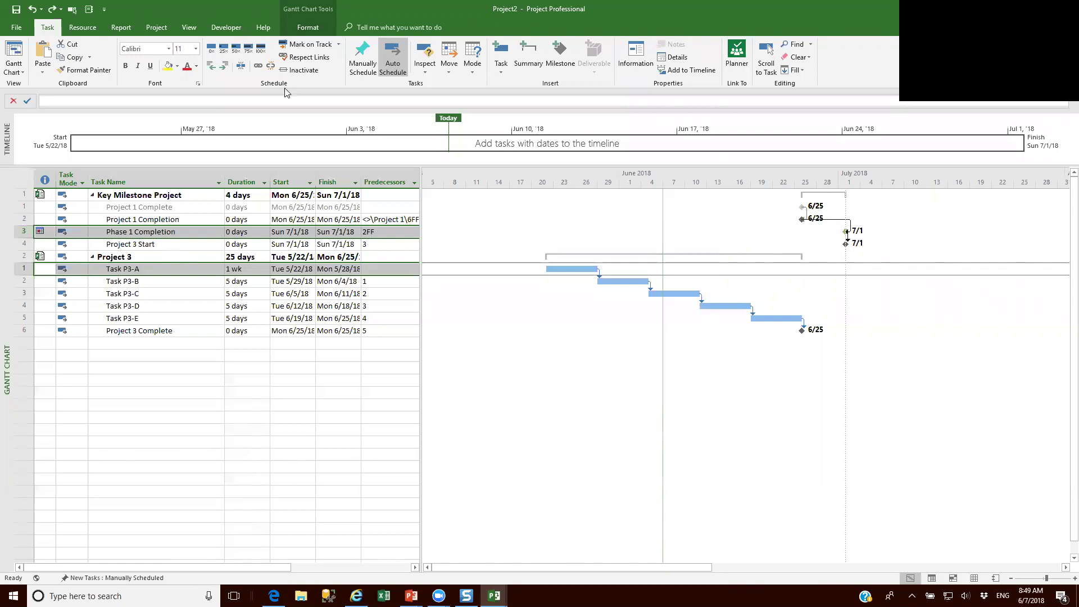
pyautogui.click(258, 67)
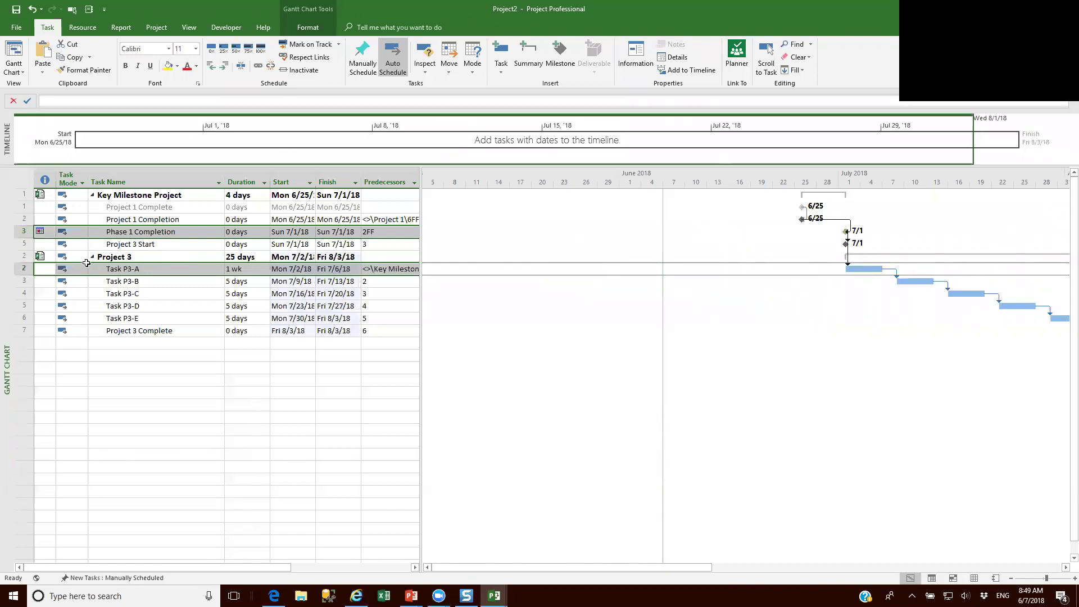
pyautogui.click(107, 243)
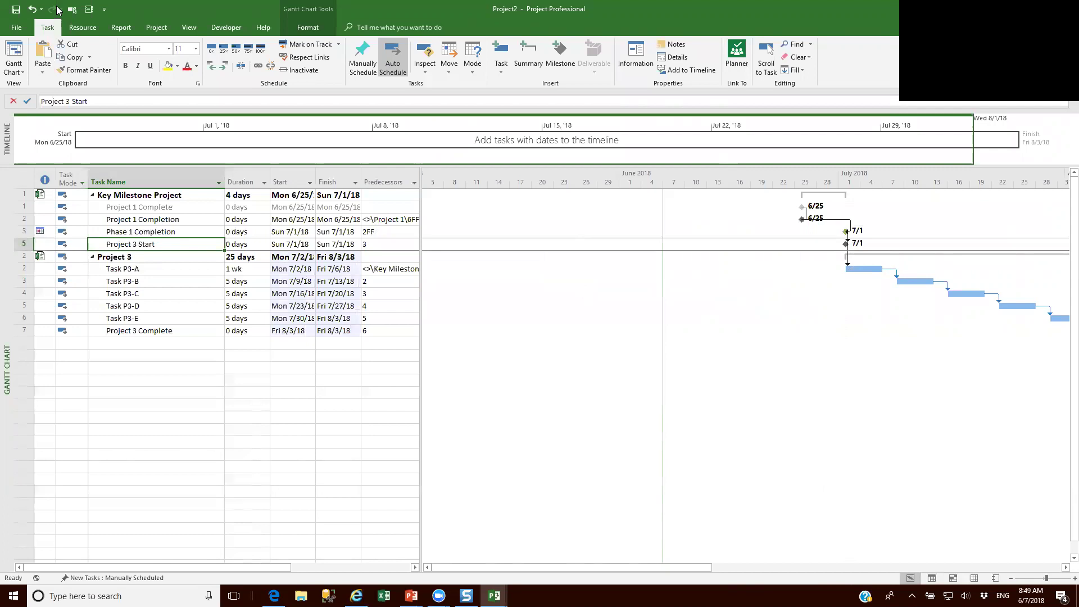
pyautogui.click(32, 10)
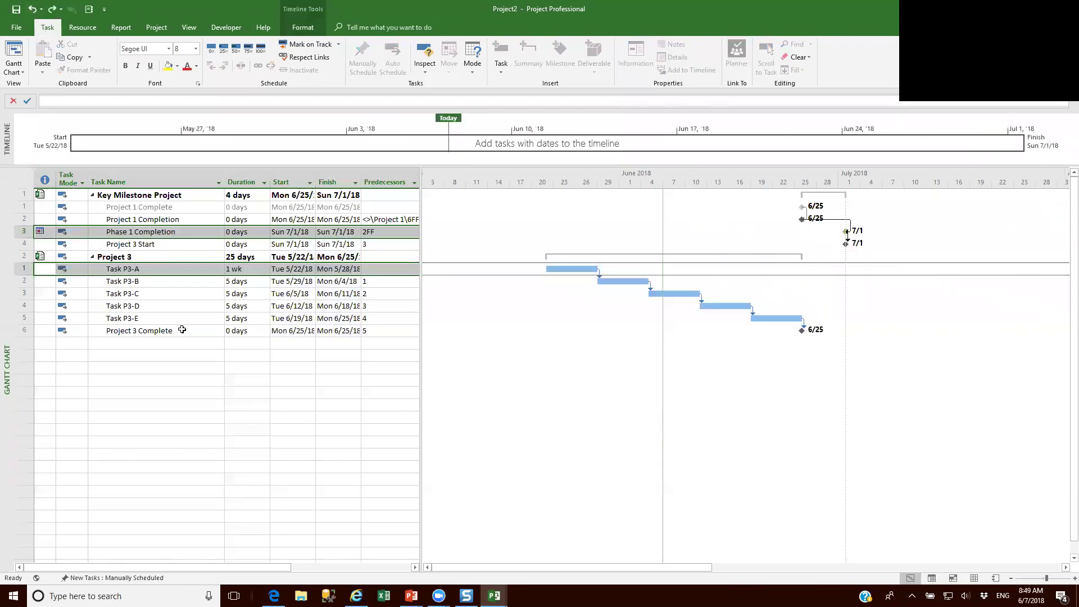
pyautogui.click(195, 363)
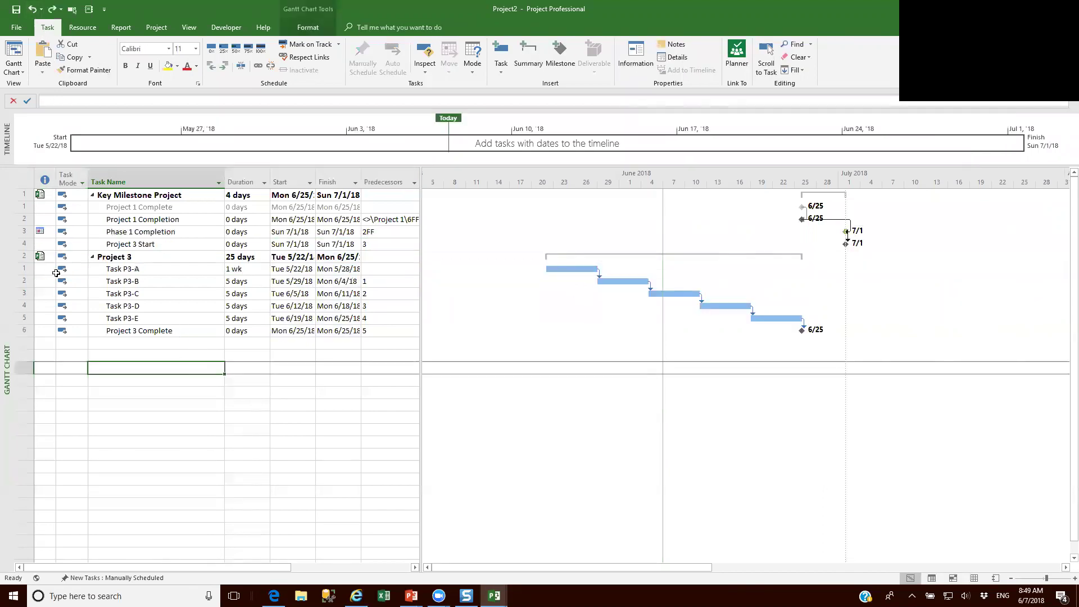
# Try to insert a summary task at Task P3-A and indent Task P3-C through Project 3 Complete beneath it
pyautogui.click(21, 270)
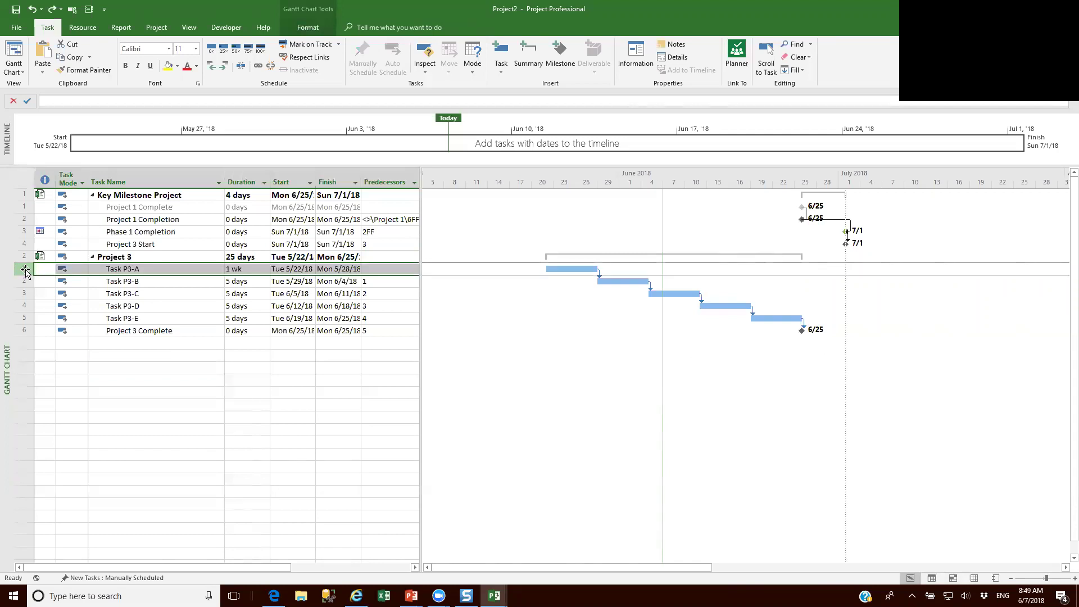
pyautogui.click(530, 58)
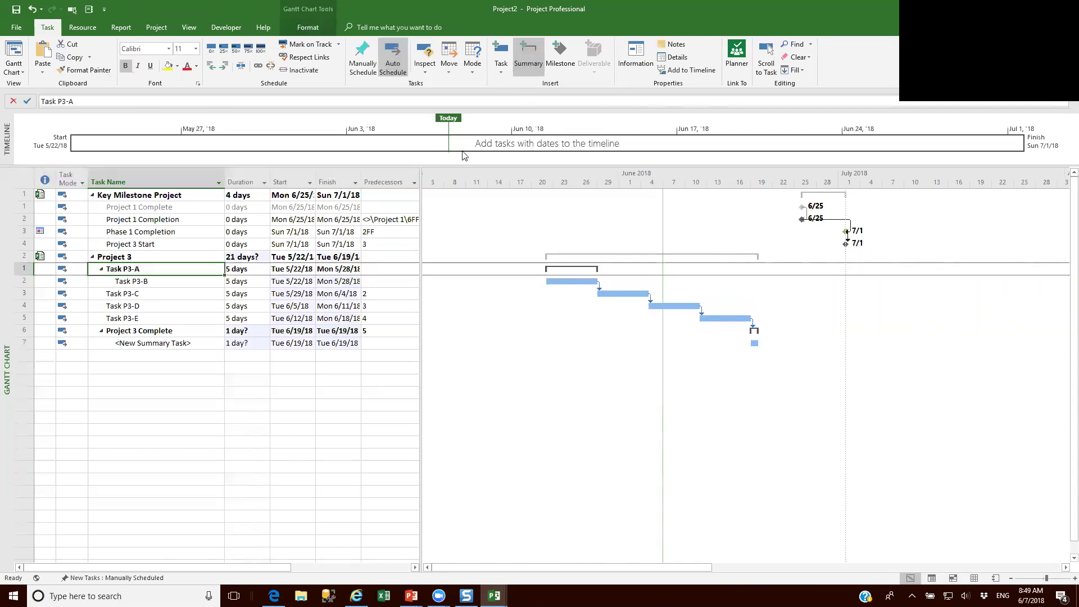
pyautogui.click(21, 293)
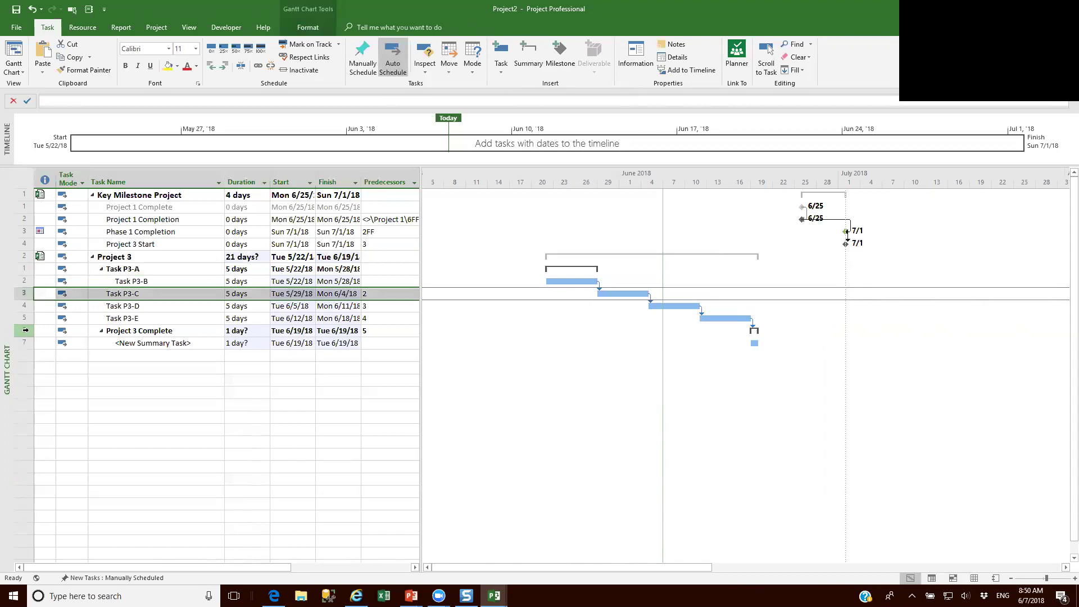
pyautogui.keyDown('shift'); pyautogui.click(25, 330); pyautogui.keyUp('shift')
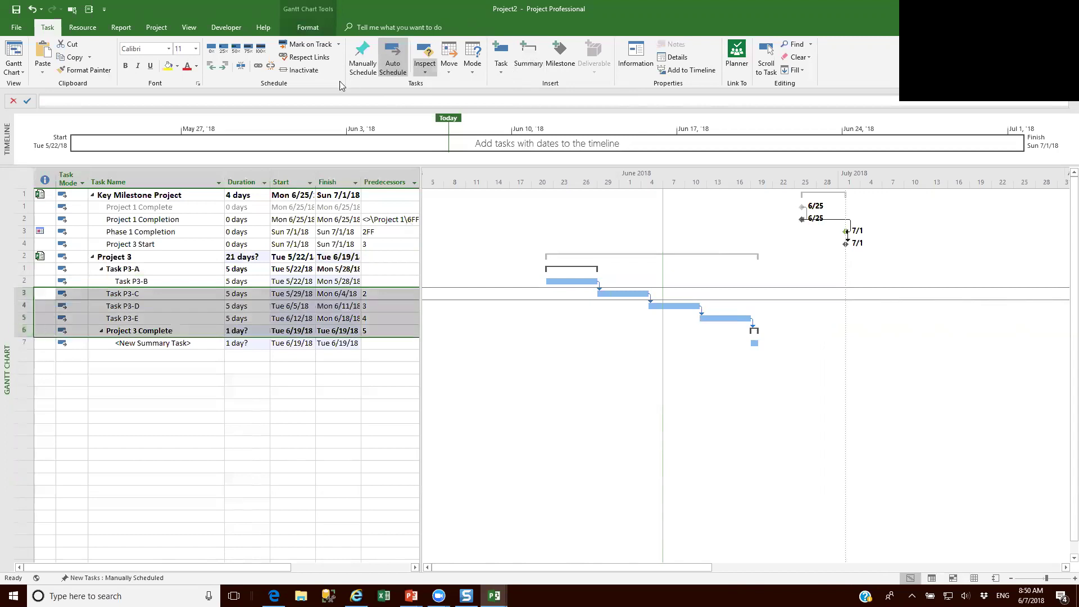
pyautogui.click(226, 65)
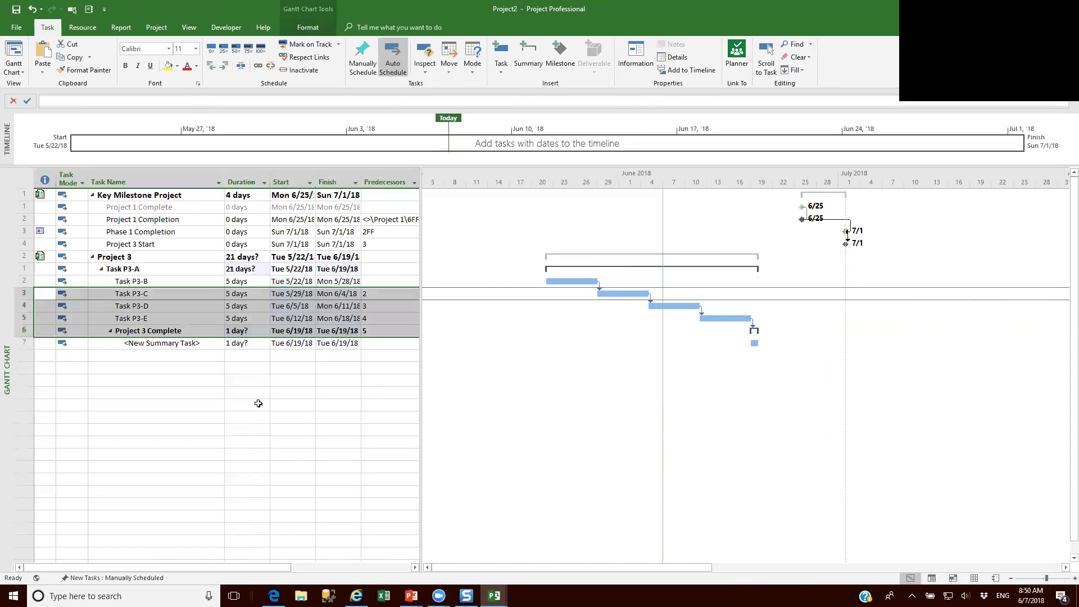
# Delete the <New Summary Task> row, and undo all the summary task changes in Project 3
pyautogui.click(22, 342)
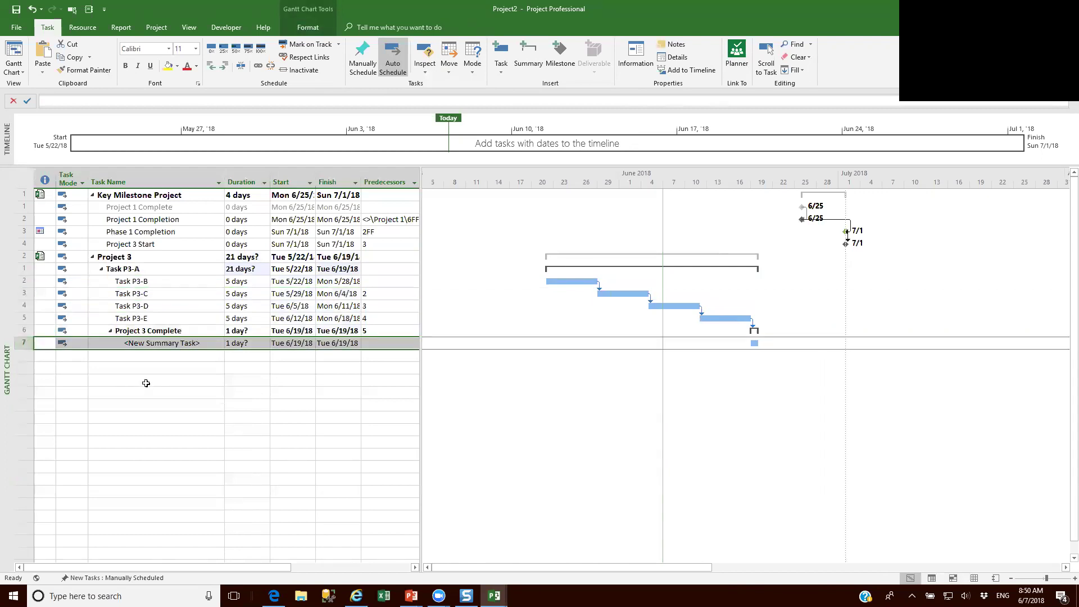
pyautogui.press('Delete')
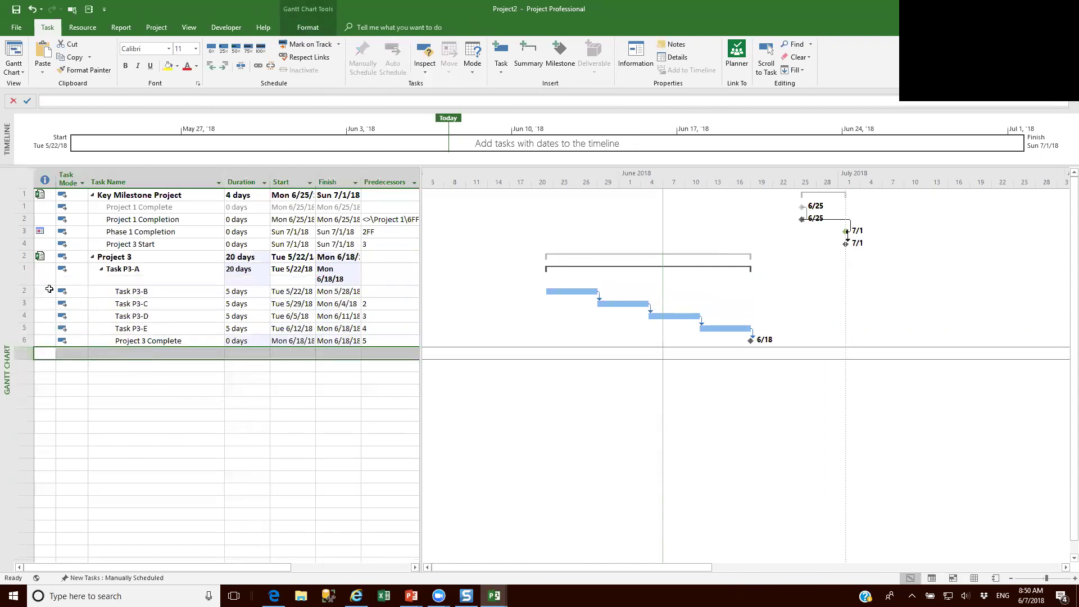
pyautogui.click(28, 292)
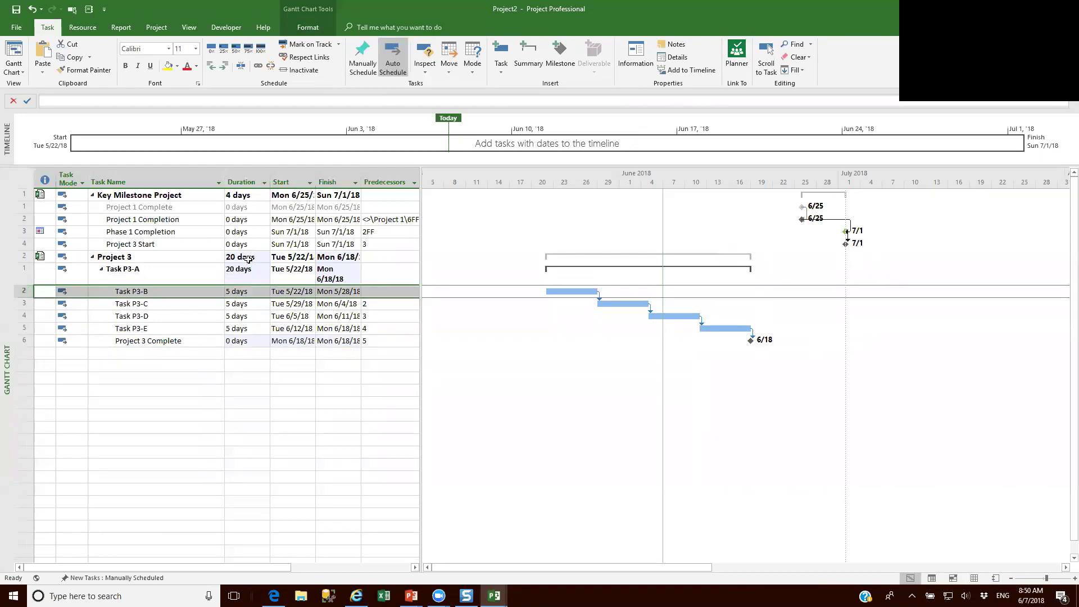
pyautogui.click(137, 272)
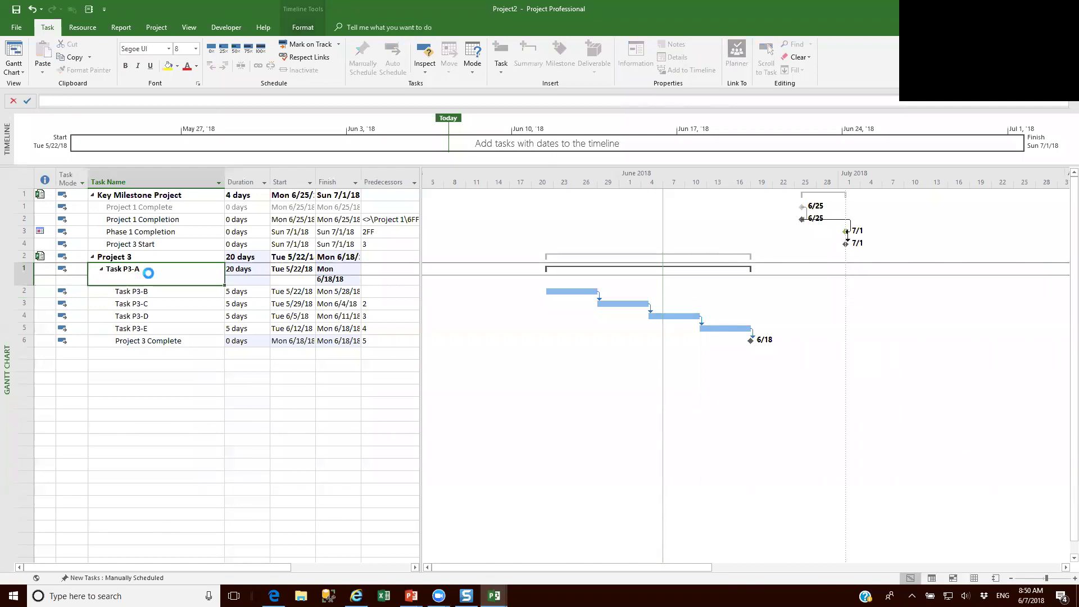
pyautogui.hotkey('ctrl', 'z')
pyautogui.hotkey('ctrl', 'z')
pyautogui.hotkey('ctrl', 'z')
pyautogui.hotkey('ctrl', 'z')
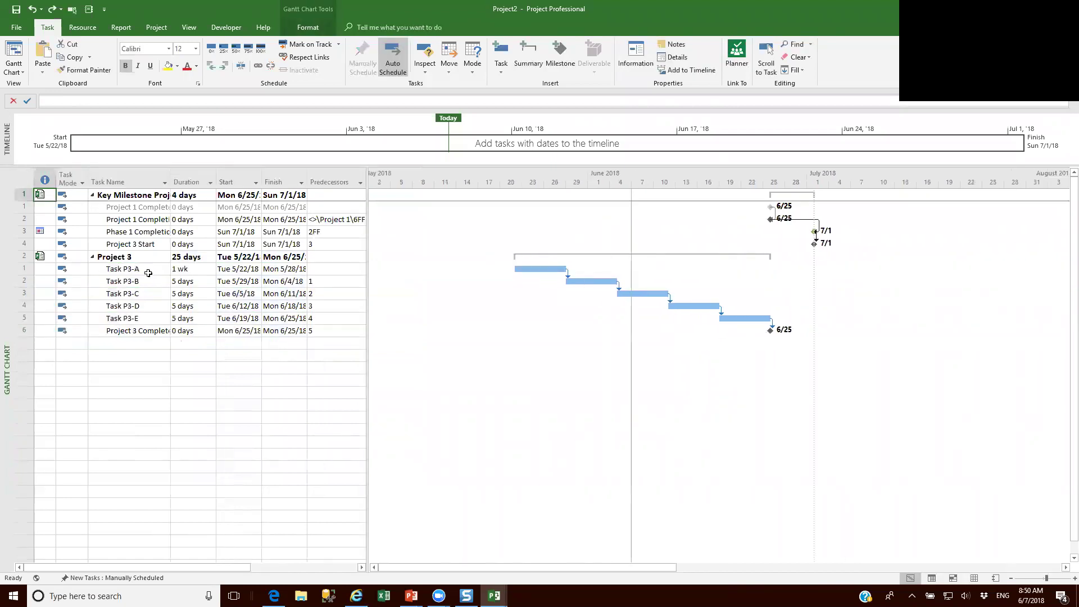
# Insert a new task above Task P3-A and indent Task P3-A through Project 3 Complete beneath it
pyautogui.click(27, 269)
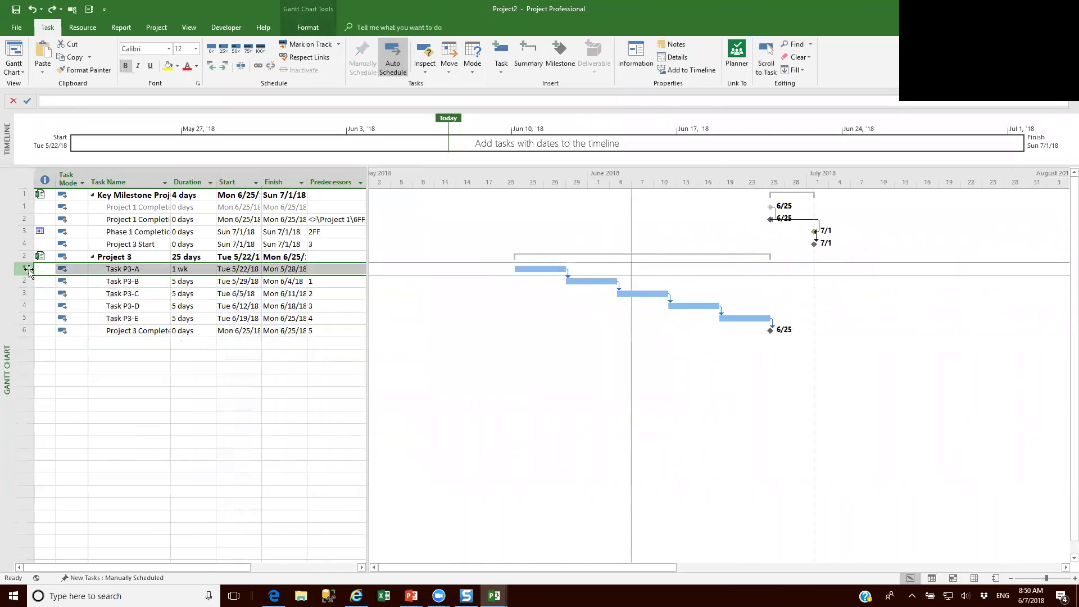
pyautogui.rightClick(24, 269)
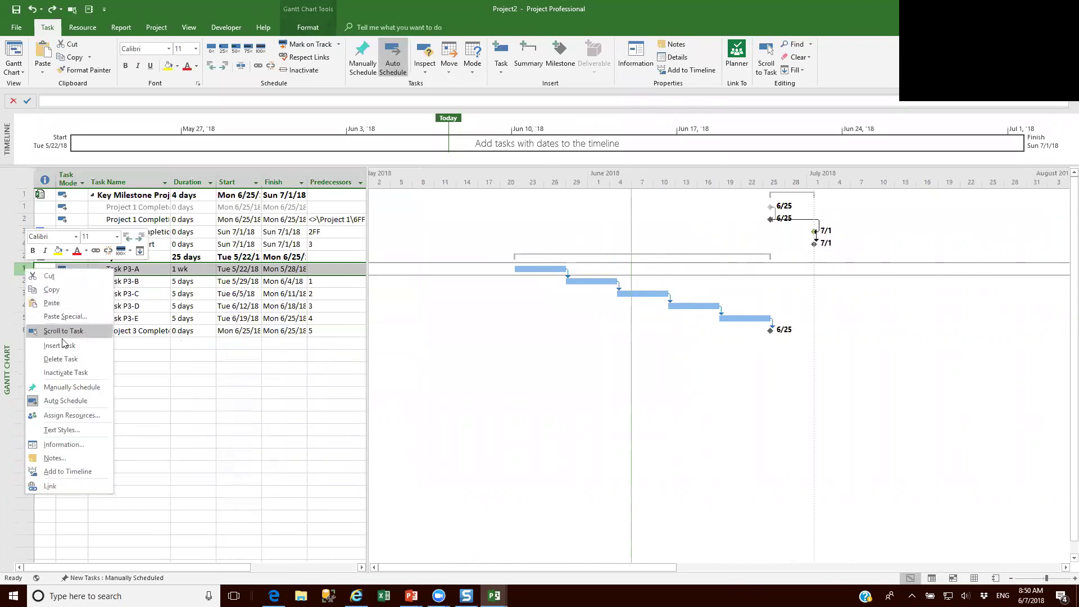
pyautogui.click(61, 356)
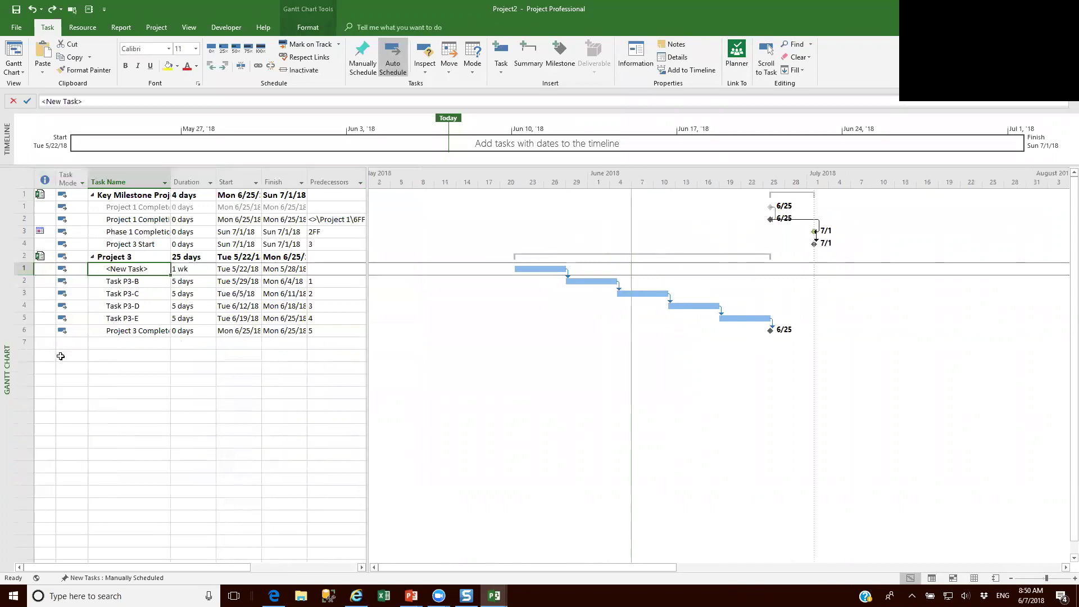
pyautogui.click(26, 281)
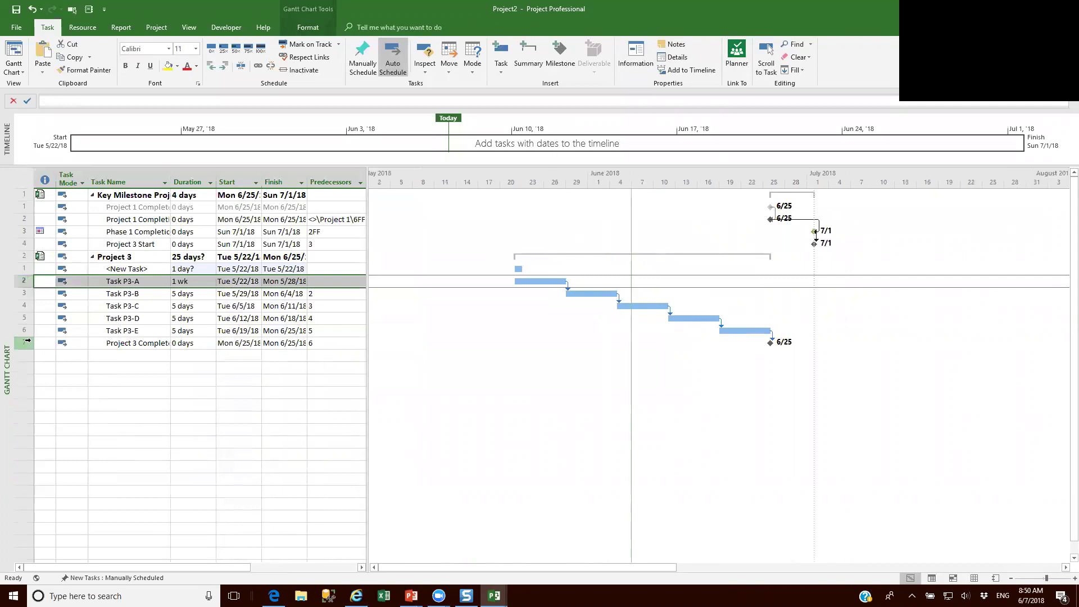
pyautogui.keyDown('shift'); pyautogui.click(27, 341); pyautogui.keyUp('shift')
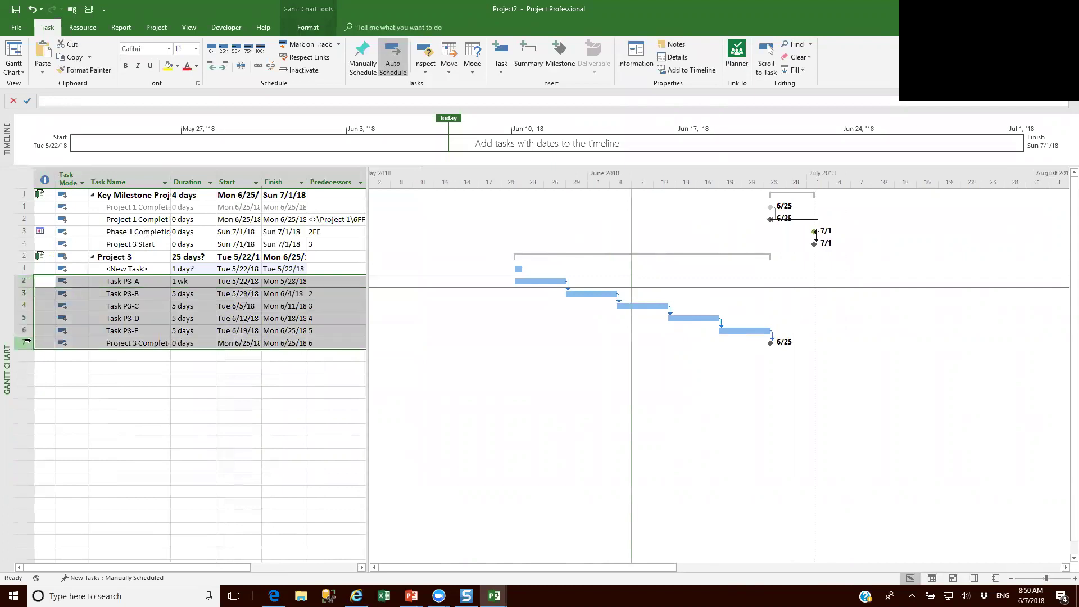
pyautogui.click(228, 69)
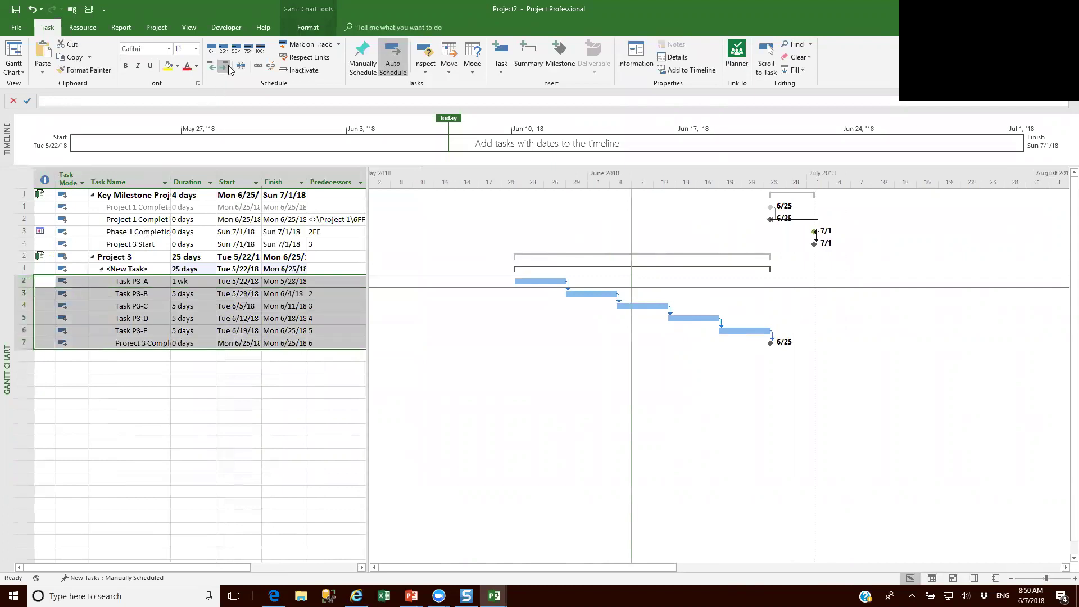
# Rename the new parent task in Project 3 as Project 3 Summary
pyautogui.click(121, 270)
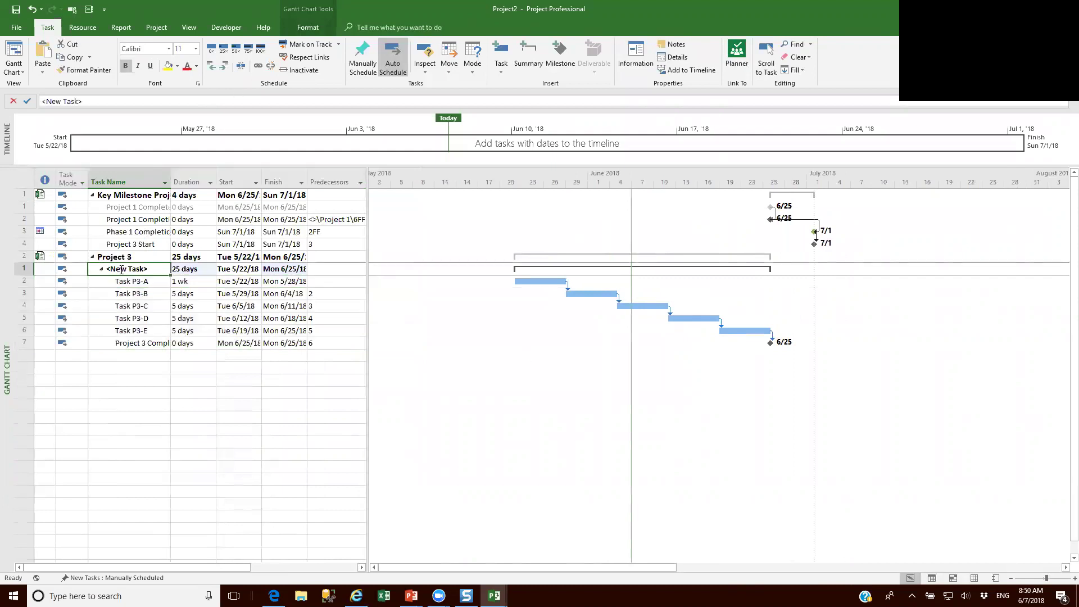
pyautogui.write('Project 2')
pyautogui.press('BackSpace')
pyautogui.write('3 Su')
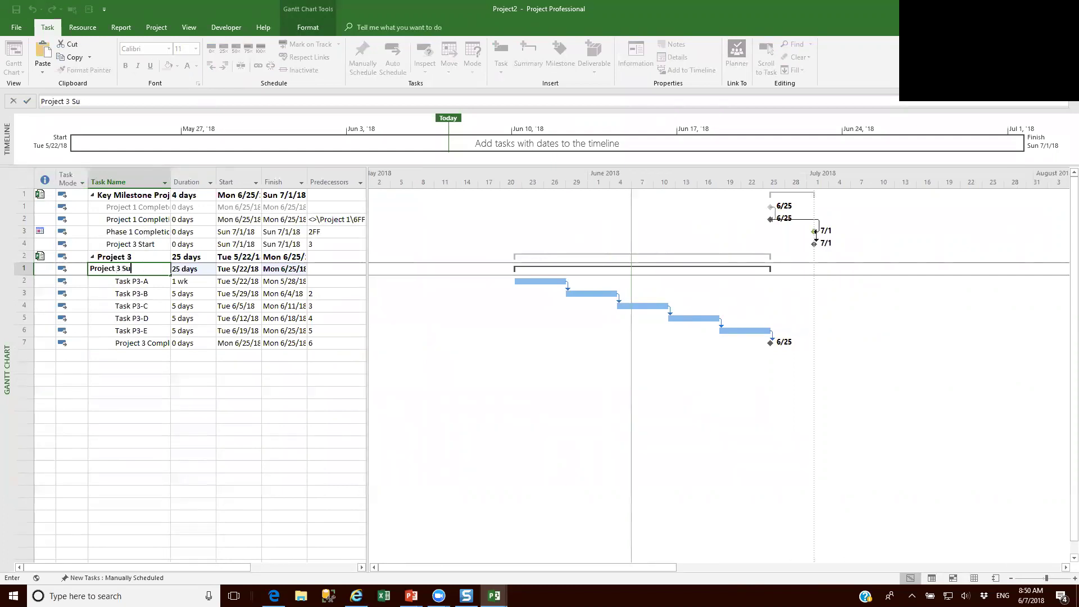
pyautogui.write('mmary')
pyautogui.click(272, 320)
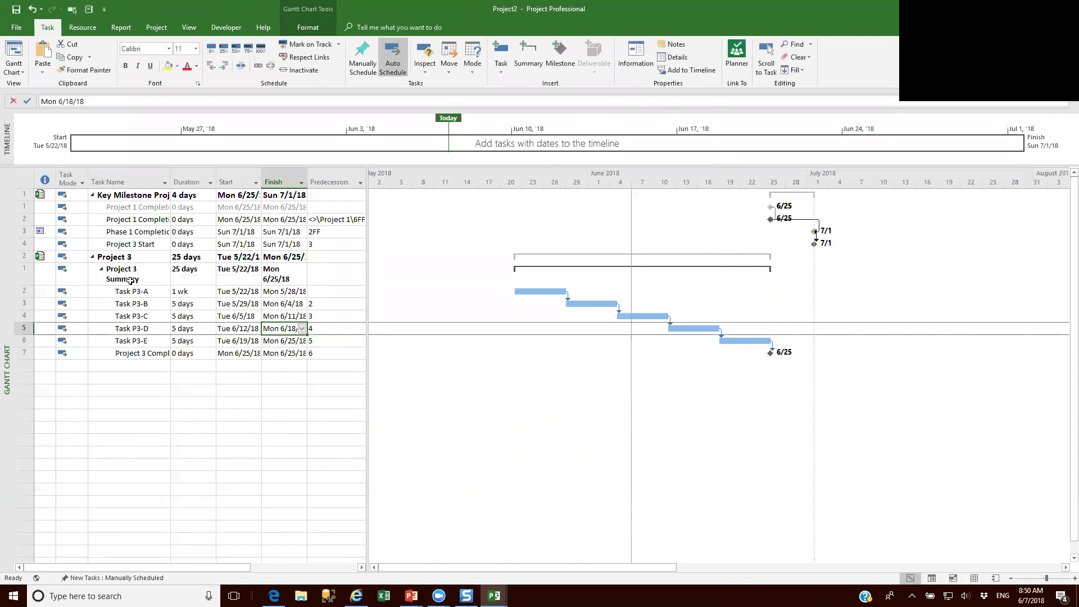
# Link the Phase 1 Completion milestone to the Project 3 Summary task as a cross-project dependency
pyautogui.click(25, 230)
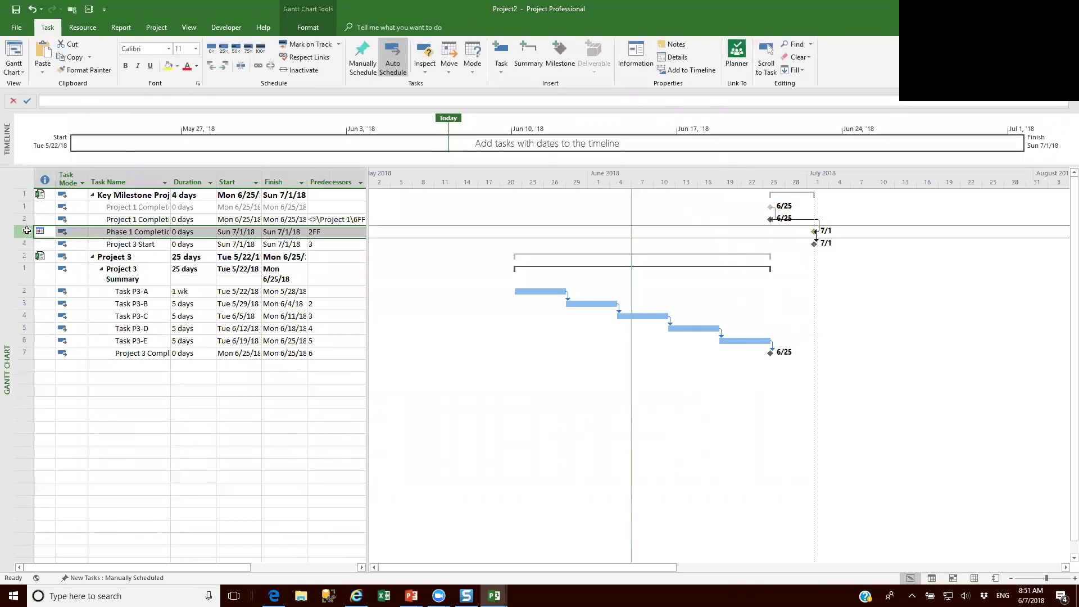
pyautogui.keyDown('ctrl'); pyautogui.click(26, 274); pyautogui.keyUp('ctrl')
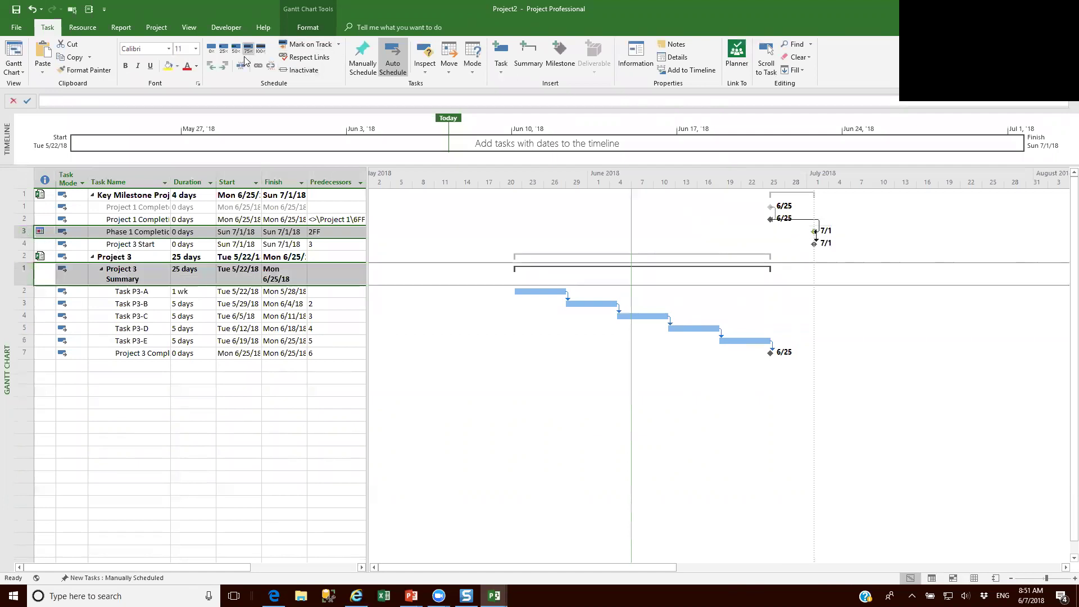
pyautogui.click(258, 67)
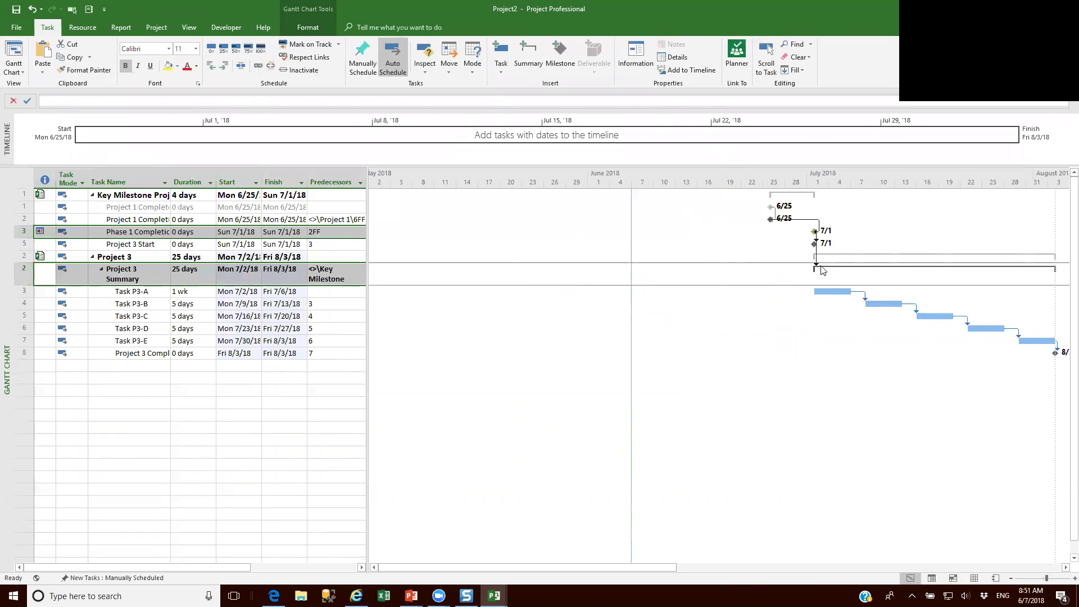
# Close the temporary combined project Project2, discarding its changes
pyautogui.click(17, 28)
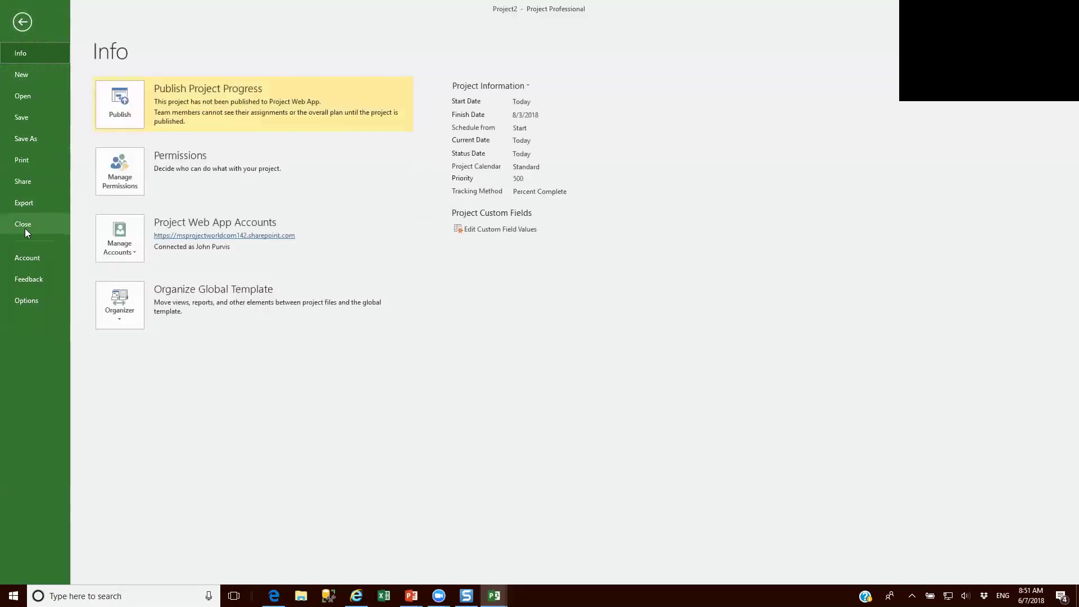
pyautogui.click(23, 225)
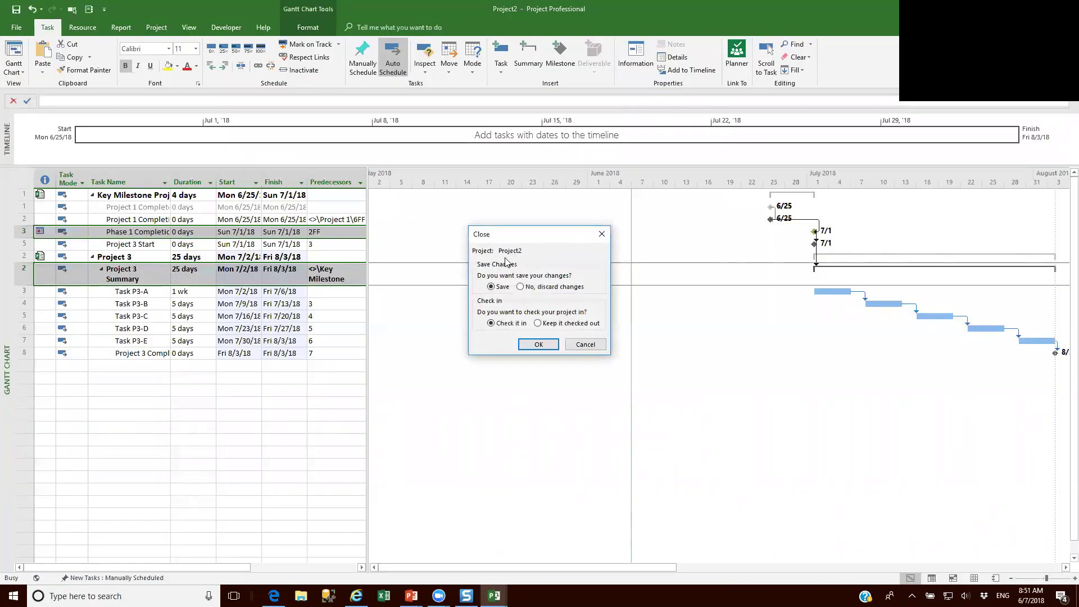
pyautogui.click(521, 286)
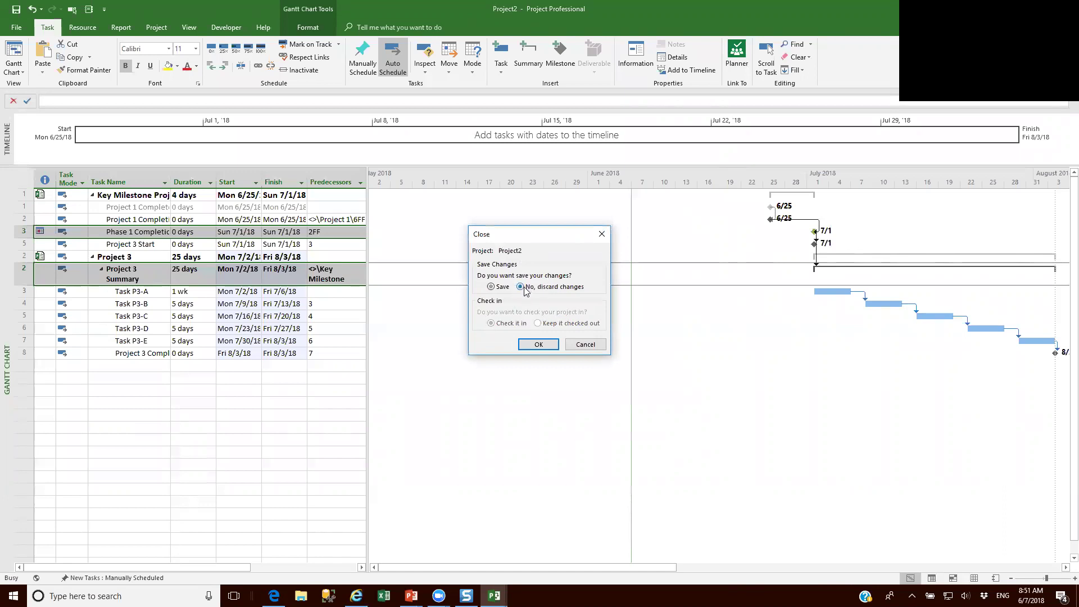
pyautogui.click(539, 345)
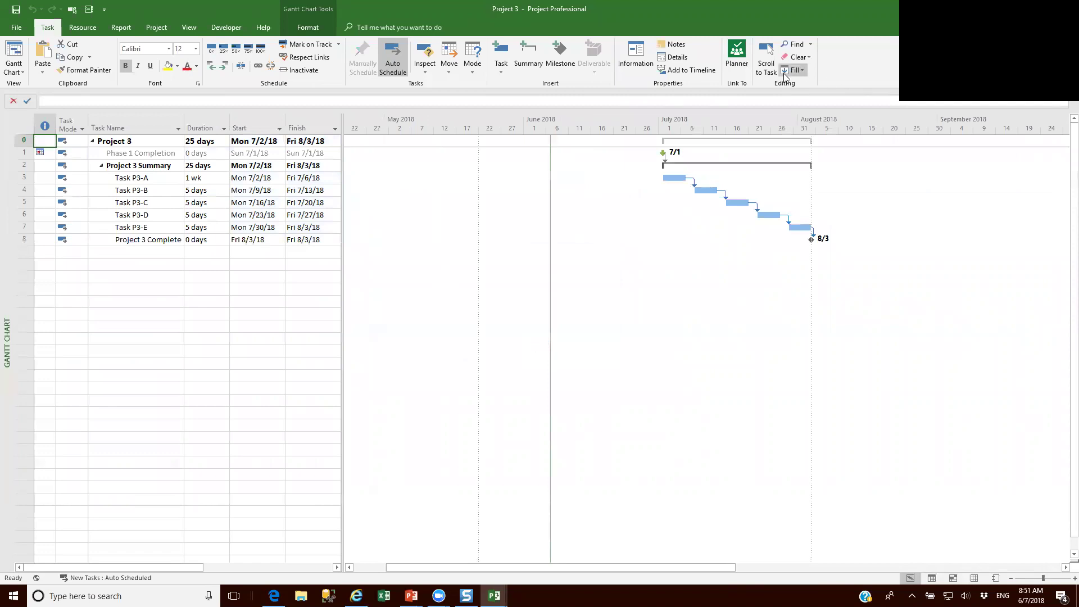
# Tile the Project 3 and Key Milestone Project windows to compare their timelines, and check the tasks grouped under Project 3 Summary
pyautogui.click(189, 27)
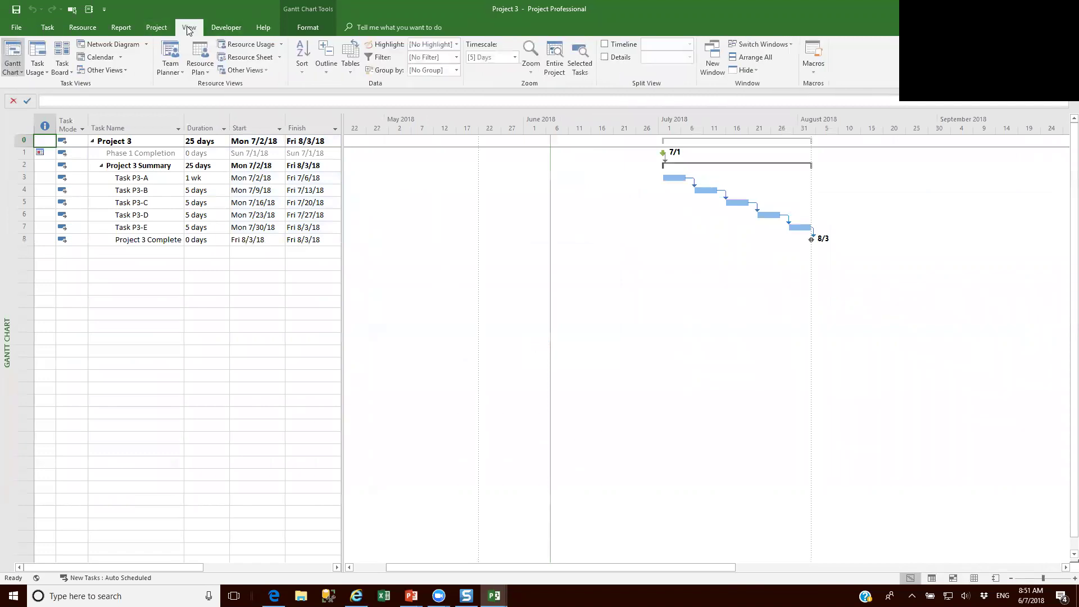
pyautogui.click(758, 57)
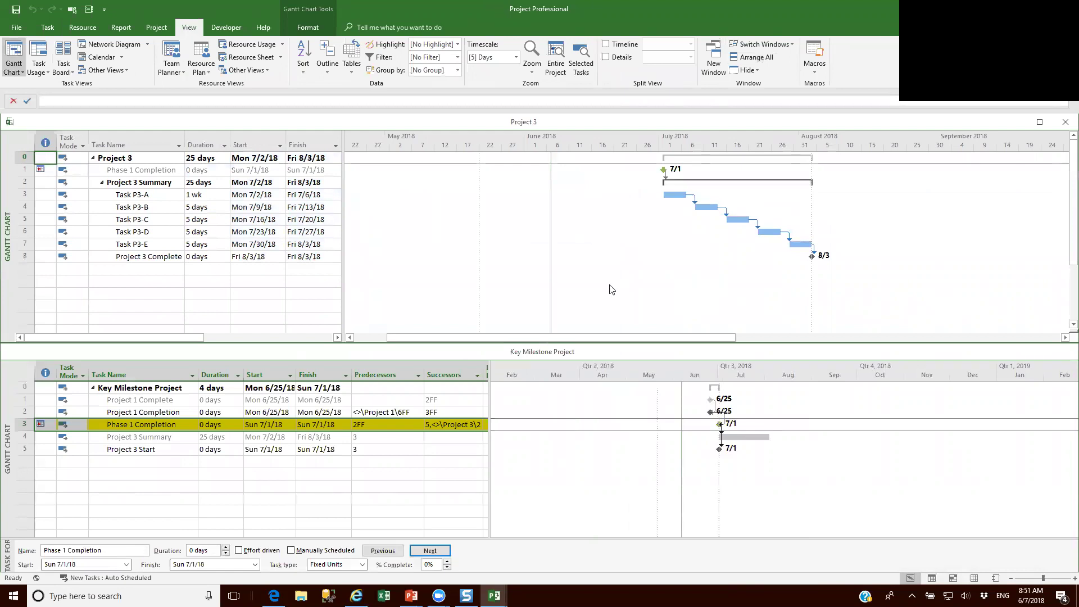
pyautogui.click(1053, 578)
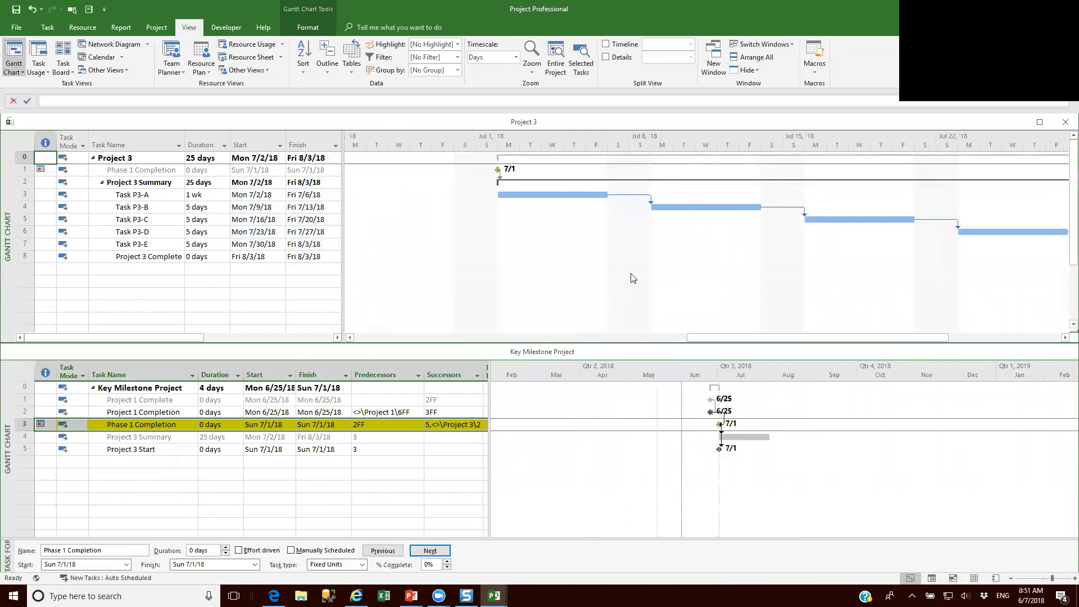
pyautogui.click(1044, 579)
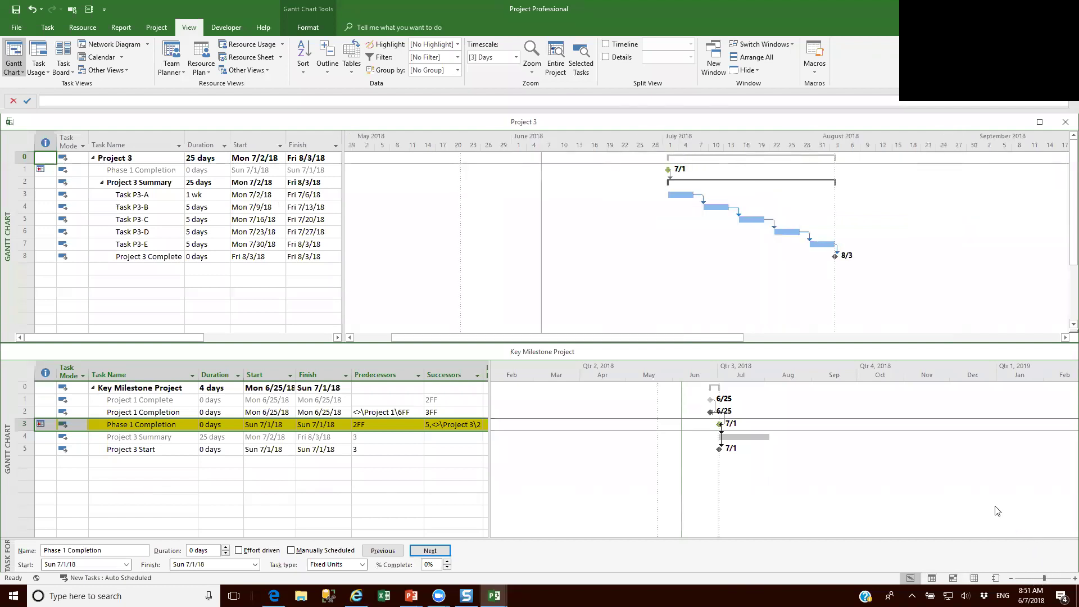
pyautogui.click(1063, 568)
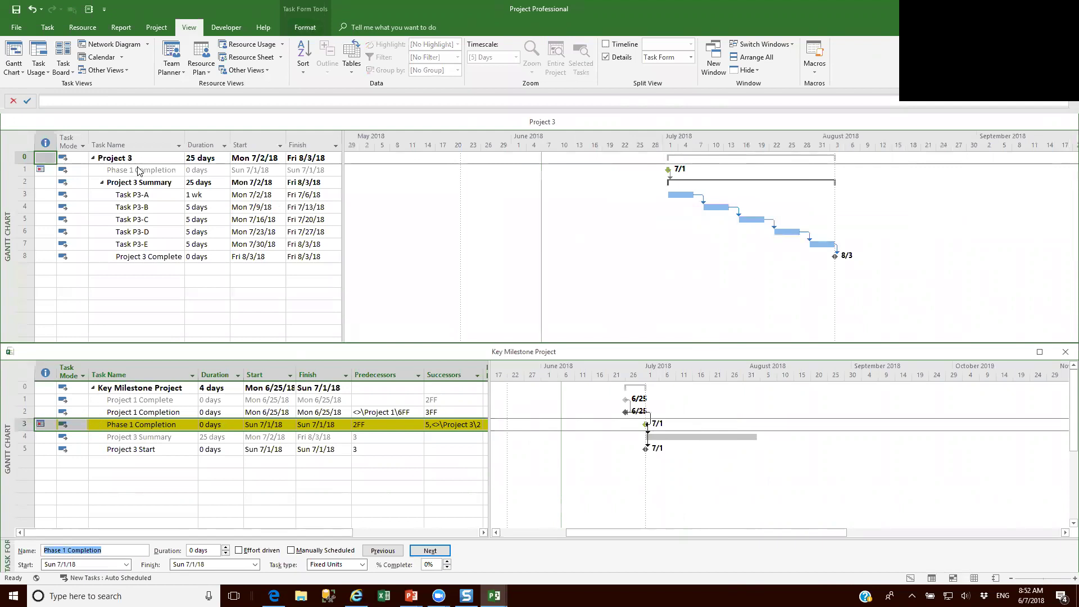
pyautogui.click(102, 184)
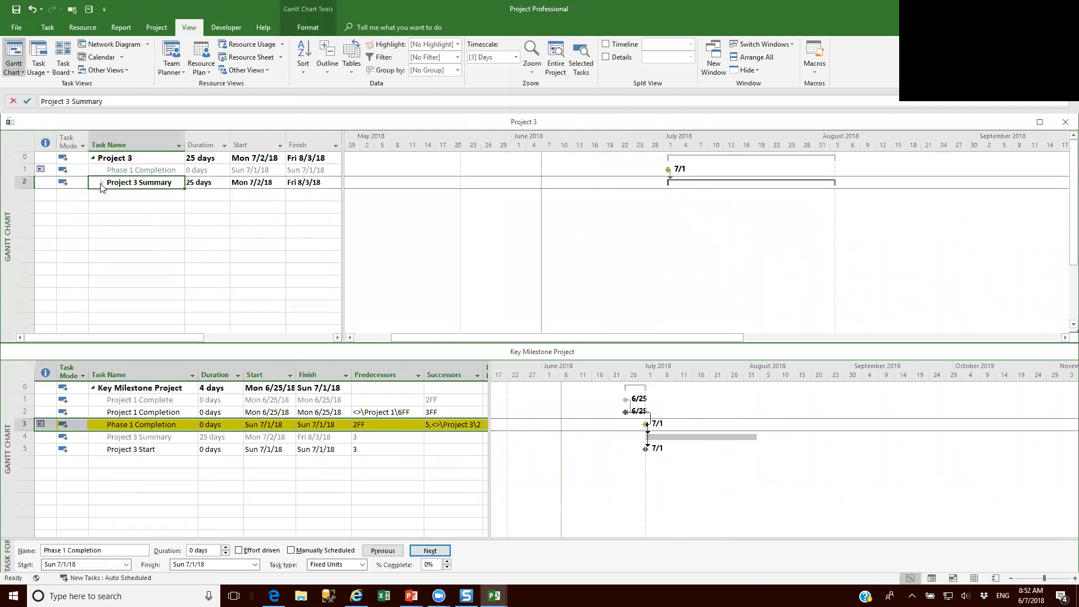
pyautogui.click(101, 185)
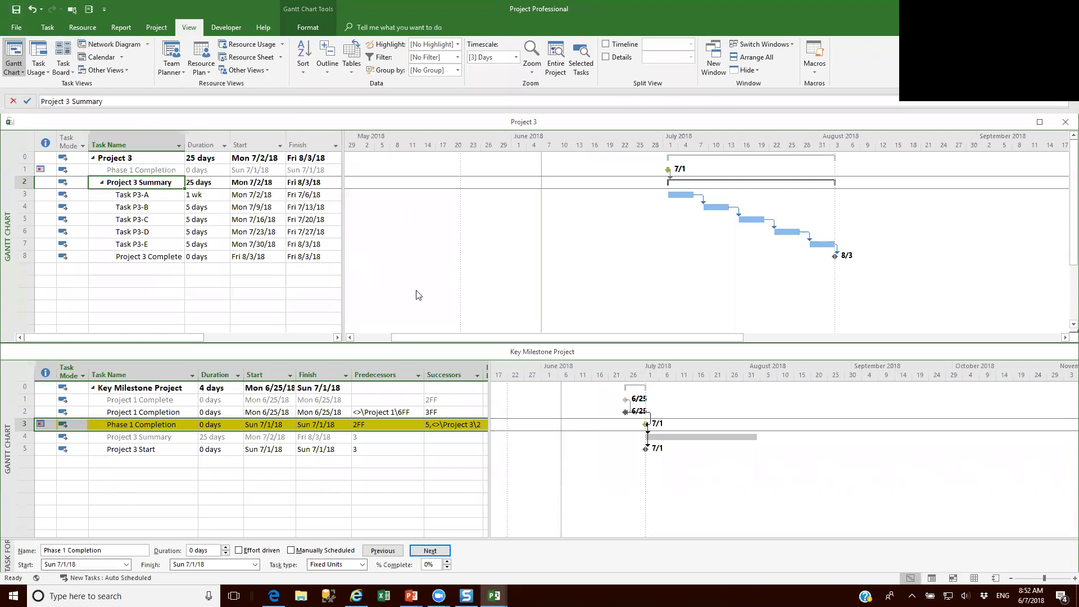
# Close Key Milestone Project, saving its changes and checking it in
pyautogui.click(15, 28)
pyautogui.click(16, 26)
pyautogui.click(16, 27)
pyautogui.click(23, 224)
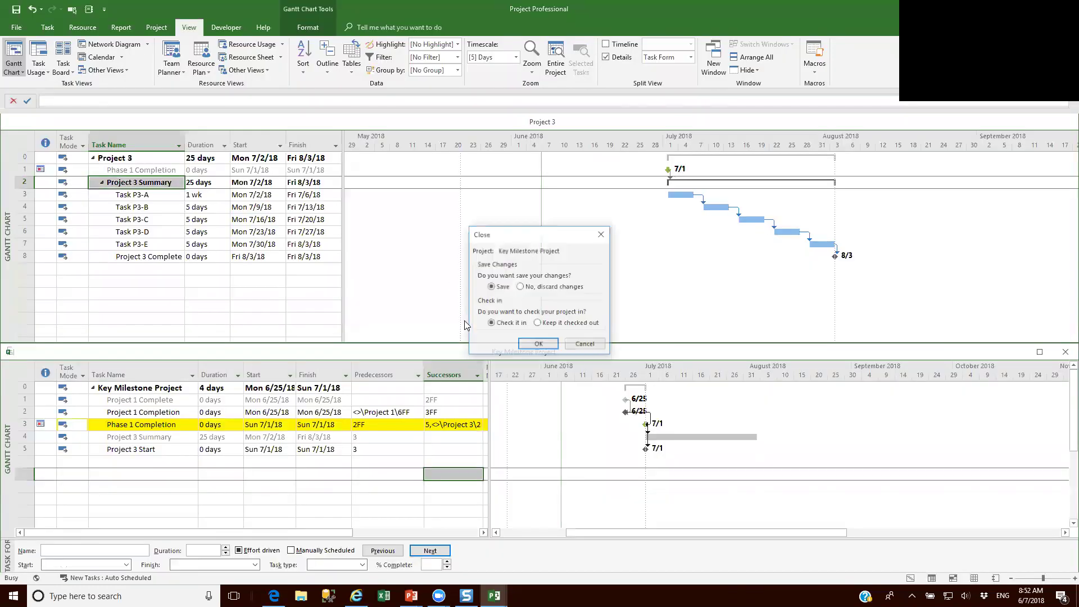
pyautogui.click(542, 344)
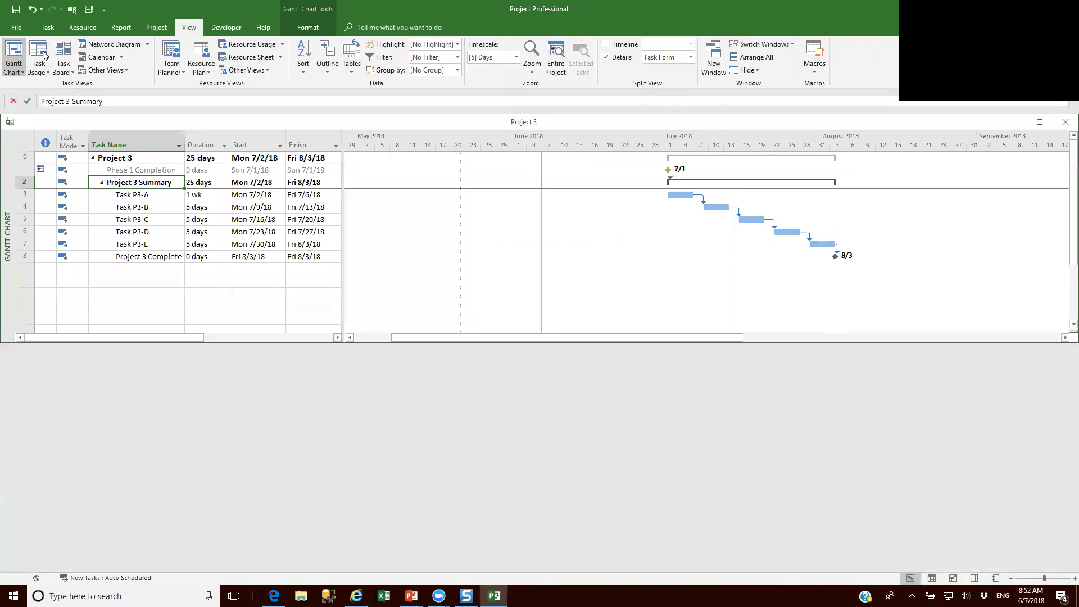
# Close Project 3 with its changes saved and the project checked in
pyautogui.click(19, 24)
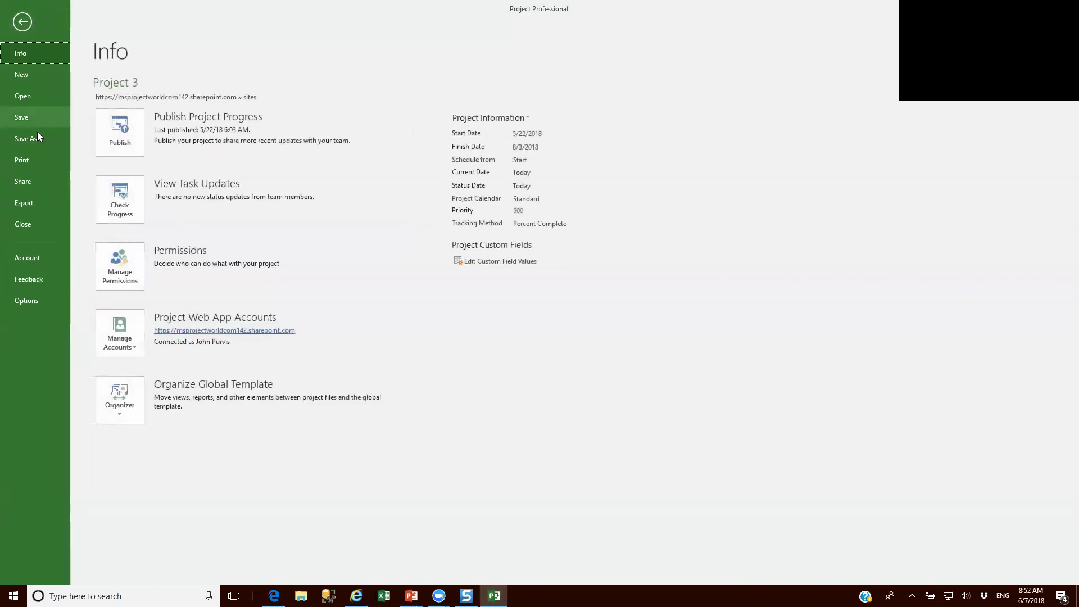
pyautogui.click(23, 224)
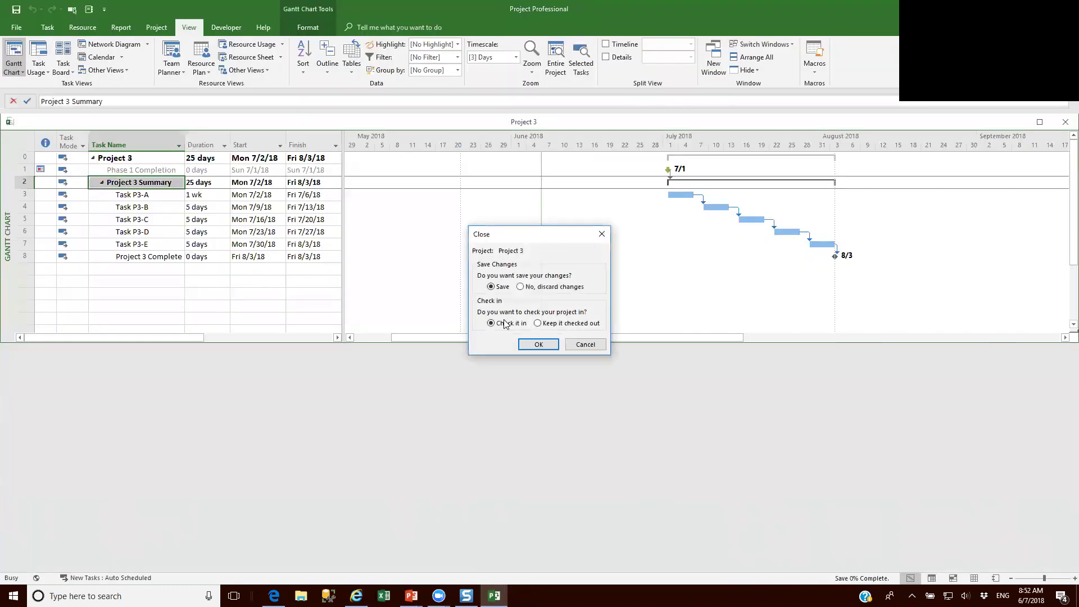
pyautogui.click(537, 344)
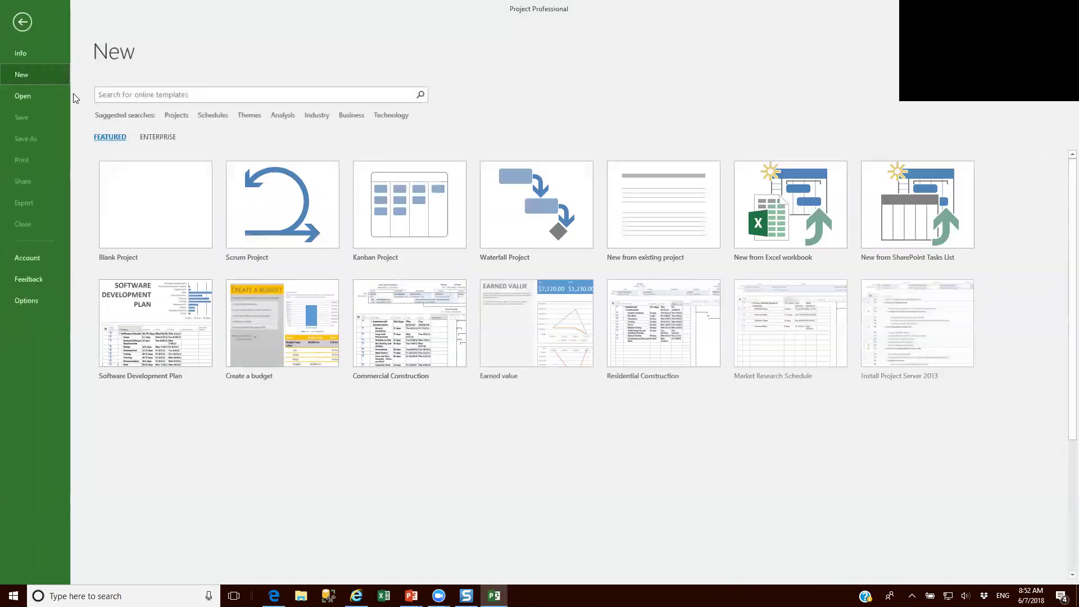
# Open Key Milestone Project from the Project Web App enterprise projects and check it out for editing
pyautogui.click(25, 96)
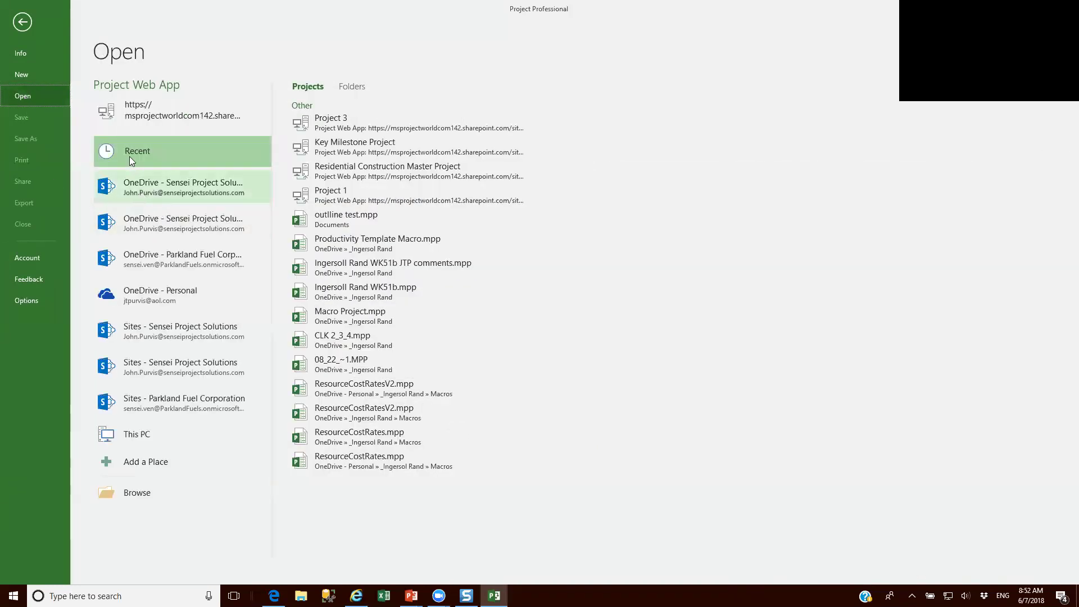
pyautogui.click(151, 106)
pyautogui.click(294, 120)
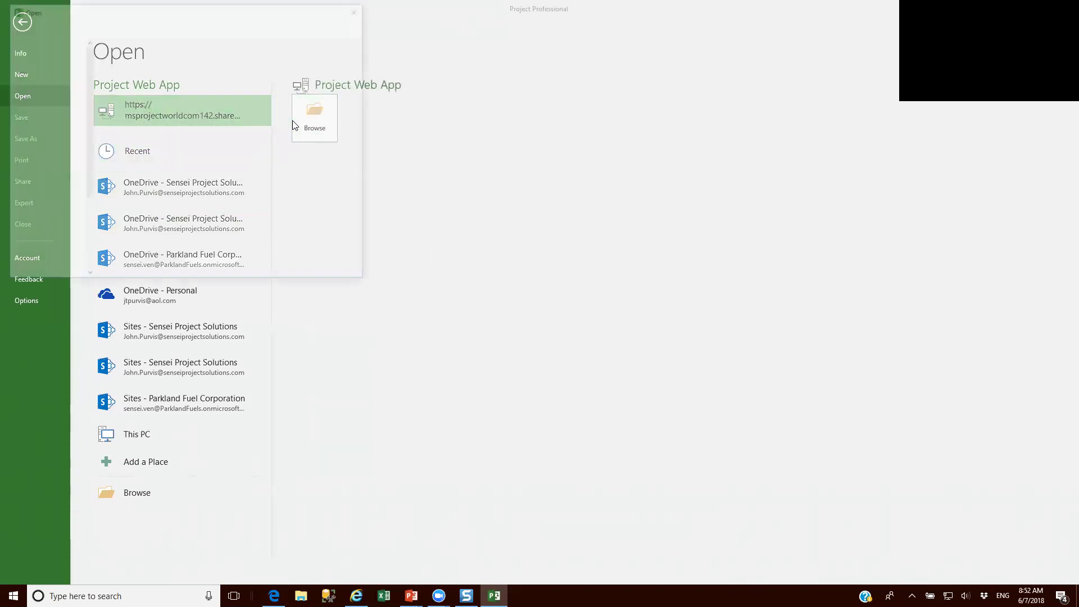
pyautogui.doubleClick(141, 96)
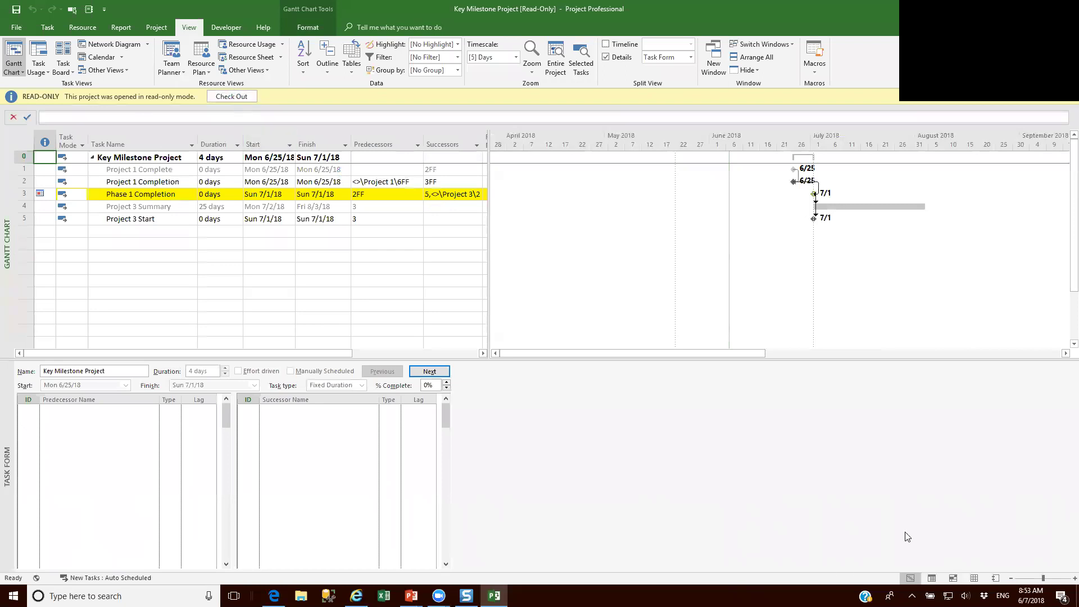
pyautogui.click(225, 99)
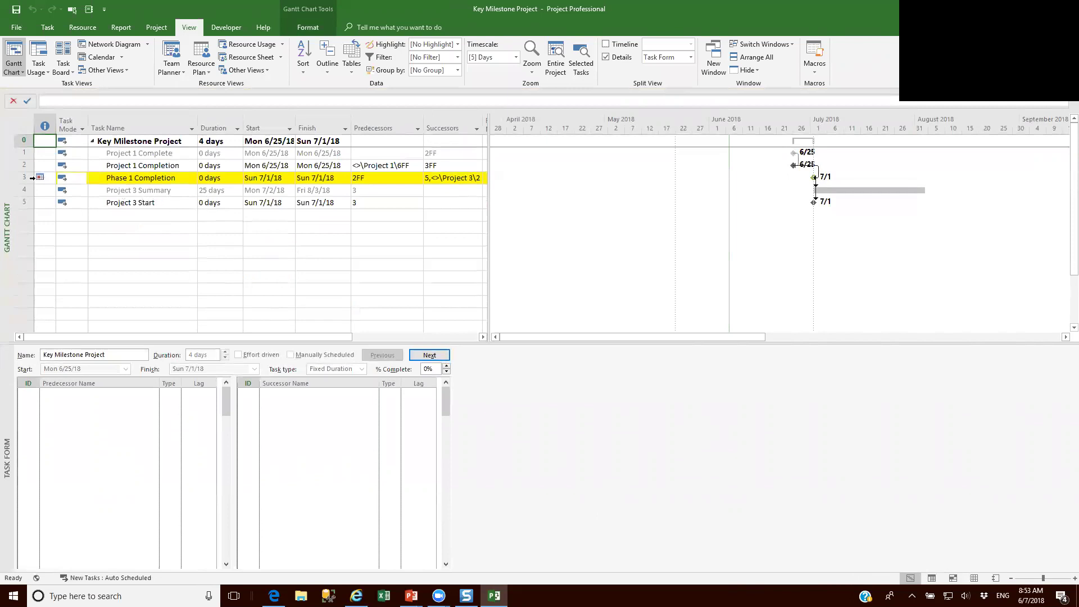
# Set the Phase 1 Completion milestone's start to Fri 7/6/18, removing its Must Finish On constraint
pyautogui.click(274, 178)
pyautogui.click(290, 178)
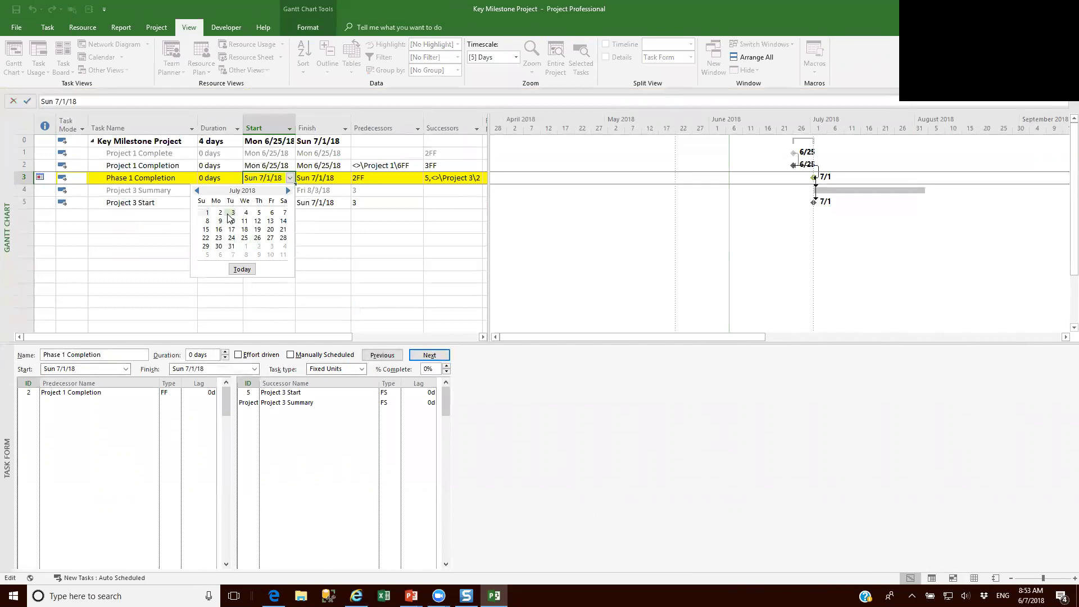
pyautogui.click(271, 213)
pyautogui.click(471, 309)
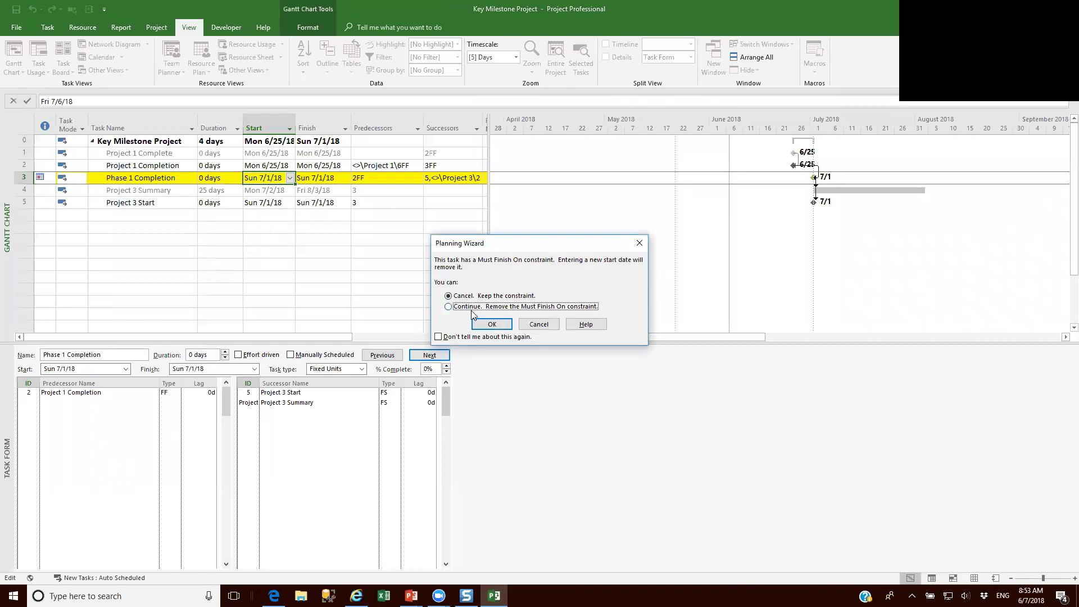
pyautogui.click(483, 327)
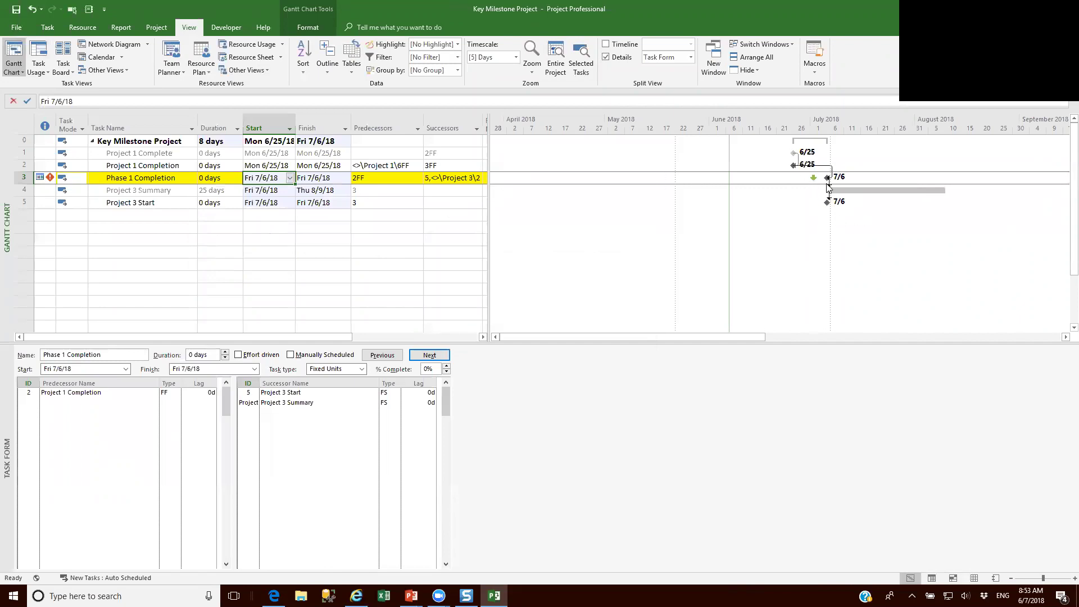
# Save the rescheduled Key Milestone Project, check it in and close it
pyautogui.click(19, 26)
pyautogui.click(38, 224)
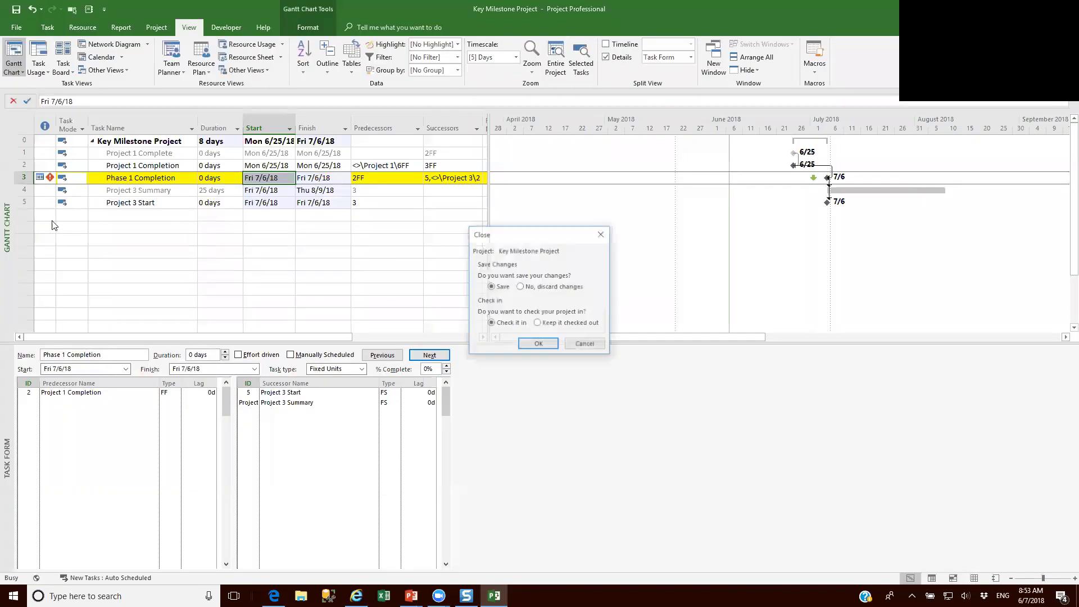
pyautogui.click(538, 345)
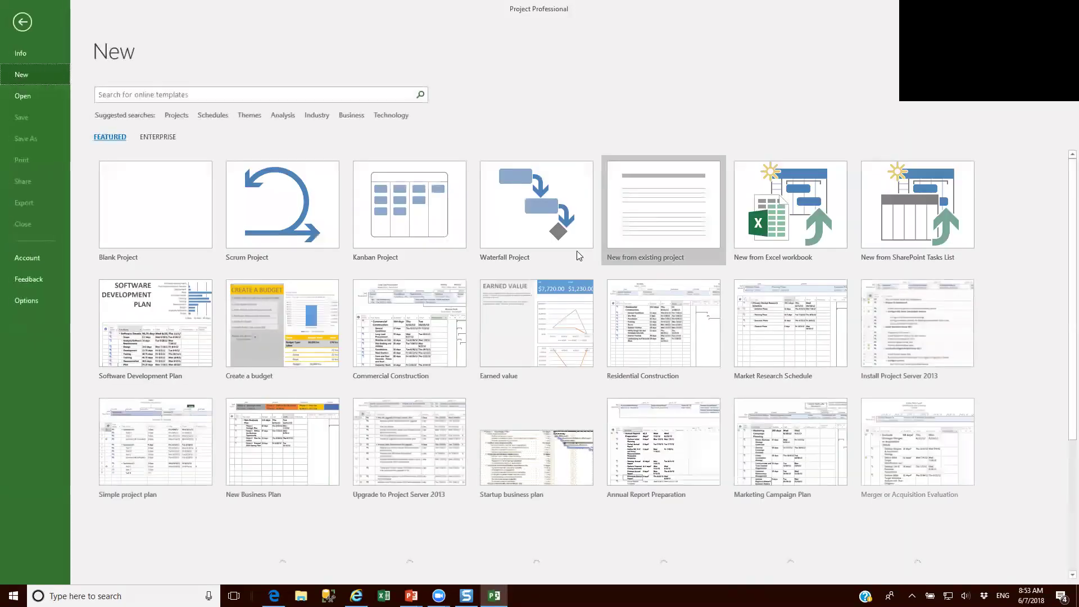
# Open Project 3 read-only from the Project Web App enterprise projects
pyautogui.click(16, 96)
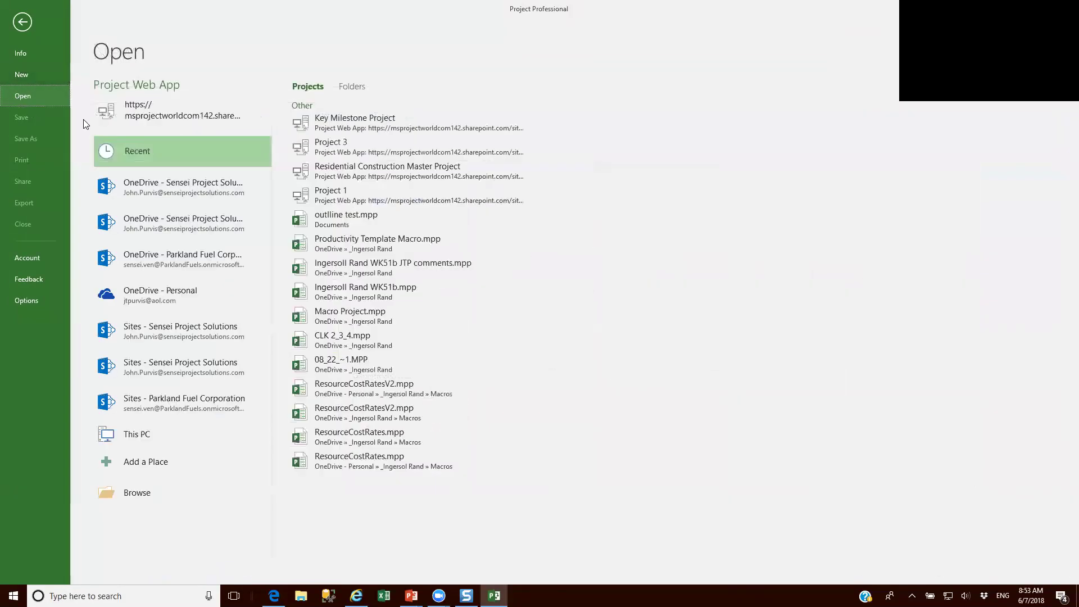
pyautogui.click(145, 115)
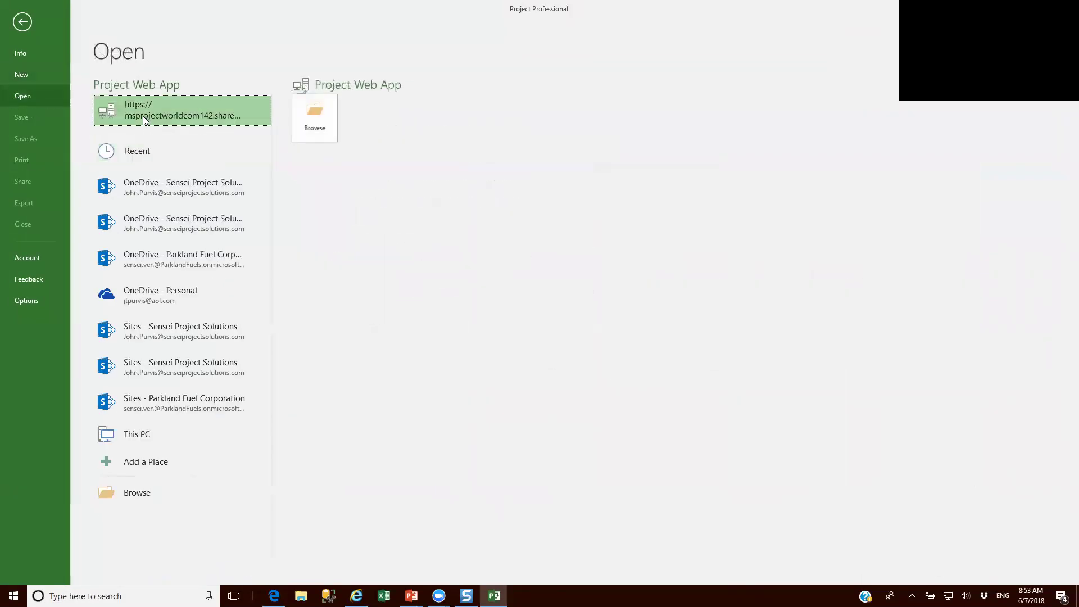
pyautogui.click(309, 121)
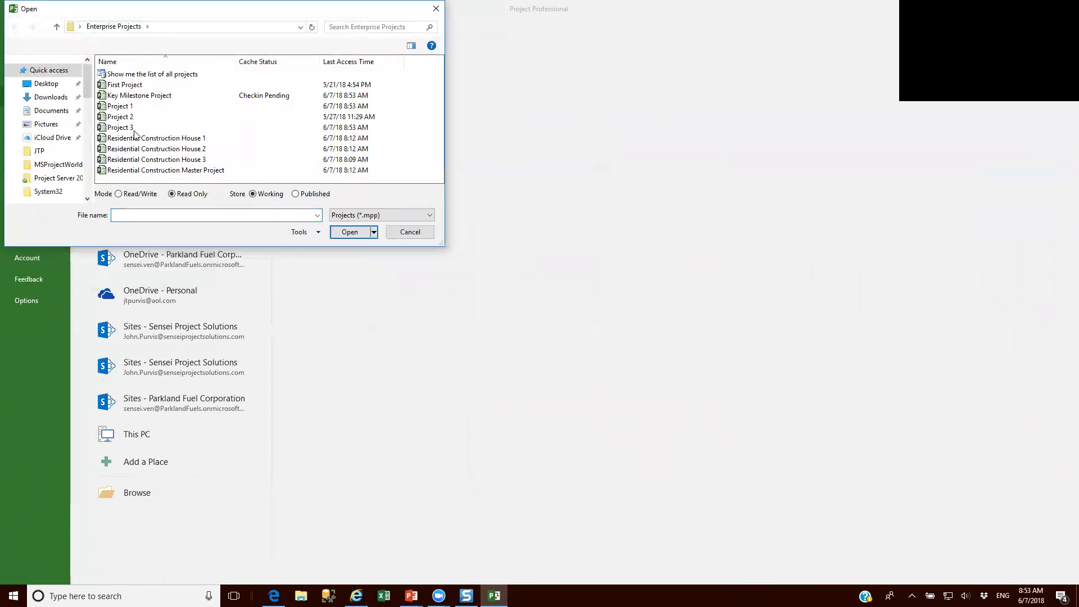
pyautogui.click(135, 130)
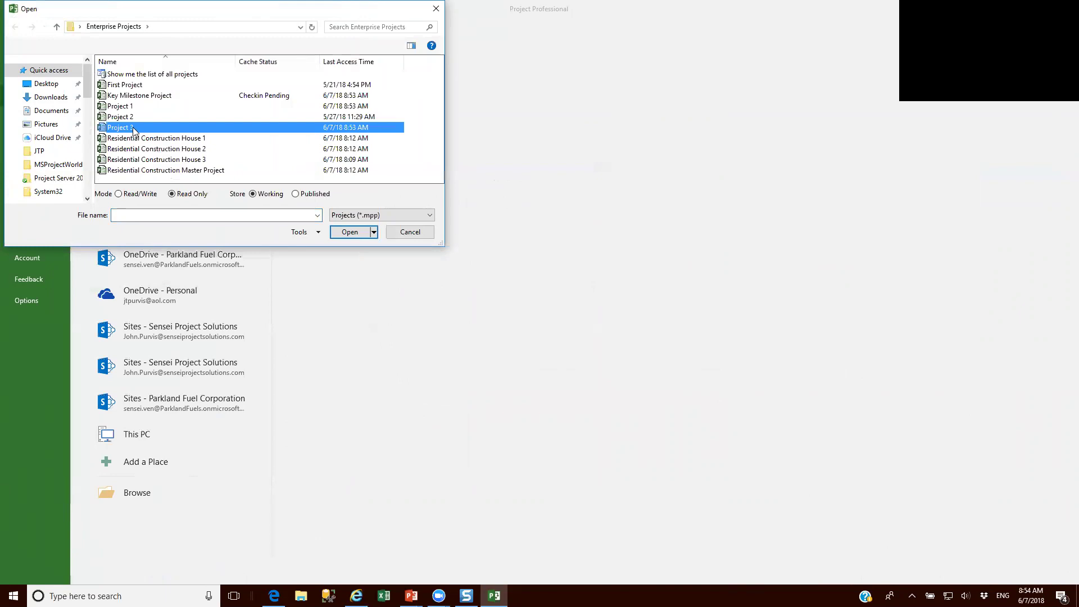
pyautogui.click(350, 232)
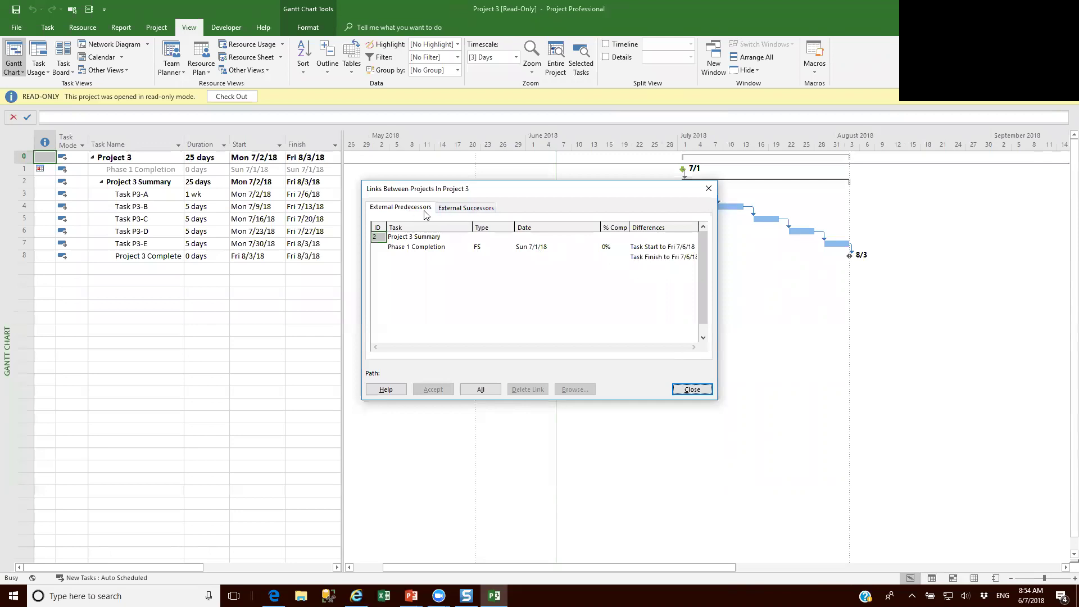
# Review Project 3's external successors and predecessors, accept all the link differences, and check the project out for editing
pyautogui.click(458, 211)
pyautogui.click(408, 209)
pyautogui.click(487, 390)
pyautogui.click(696, 390)
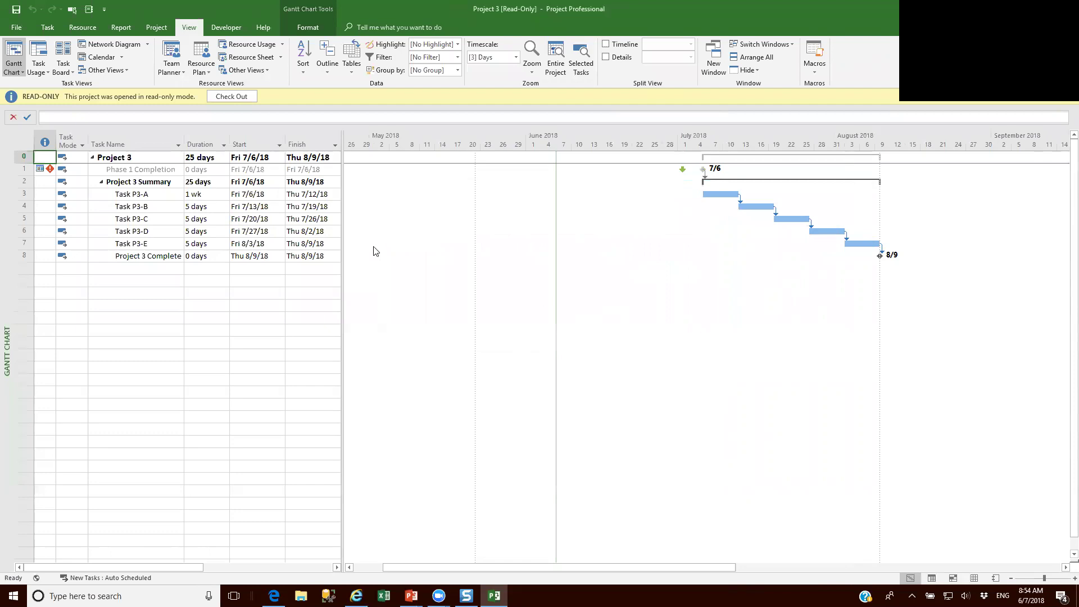
pyautogui.click(236, 96)
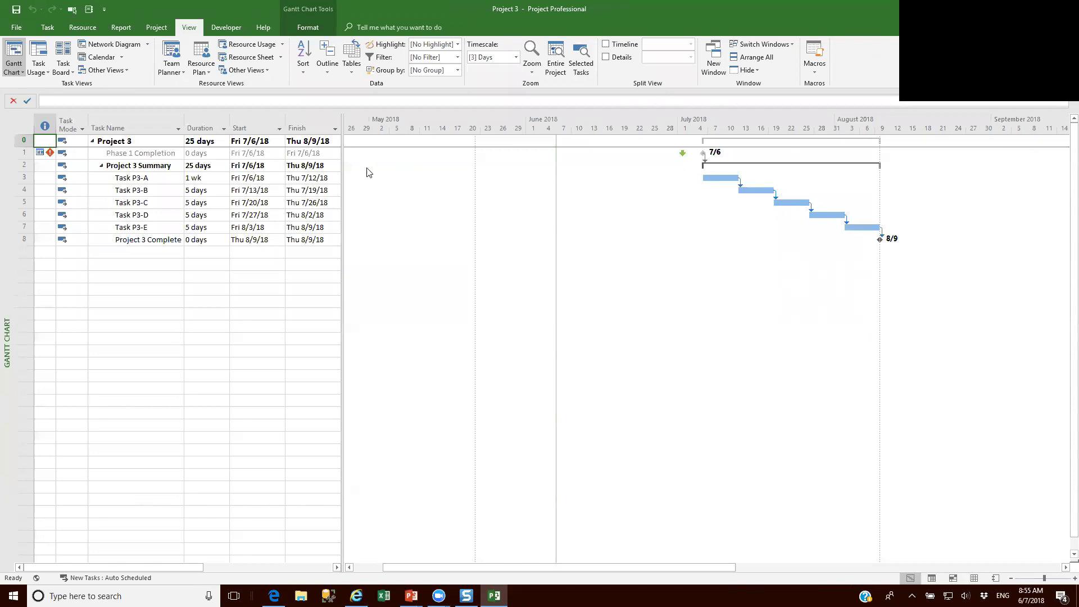
# Save the updated Project 3 schedule, check the project in and close it
pyautogui.click(17, 28)
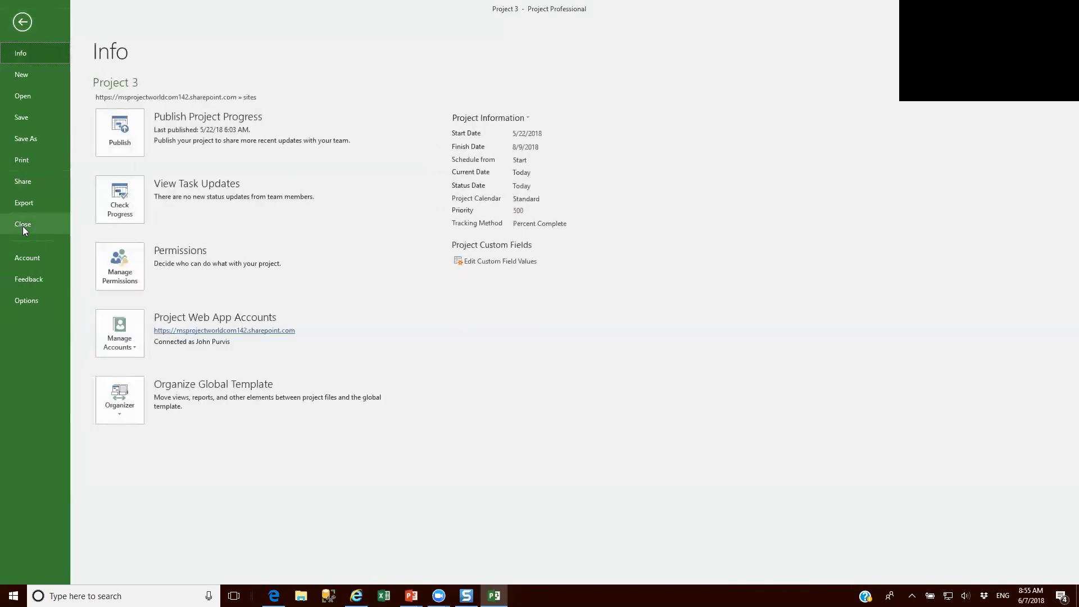
pyautogui.click(30, 227)
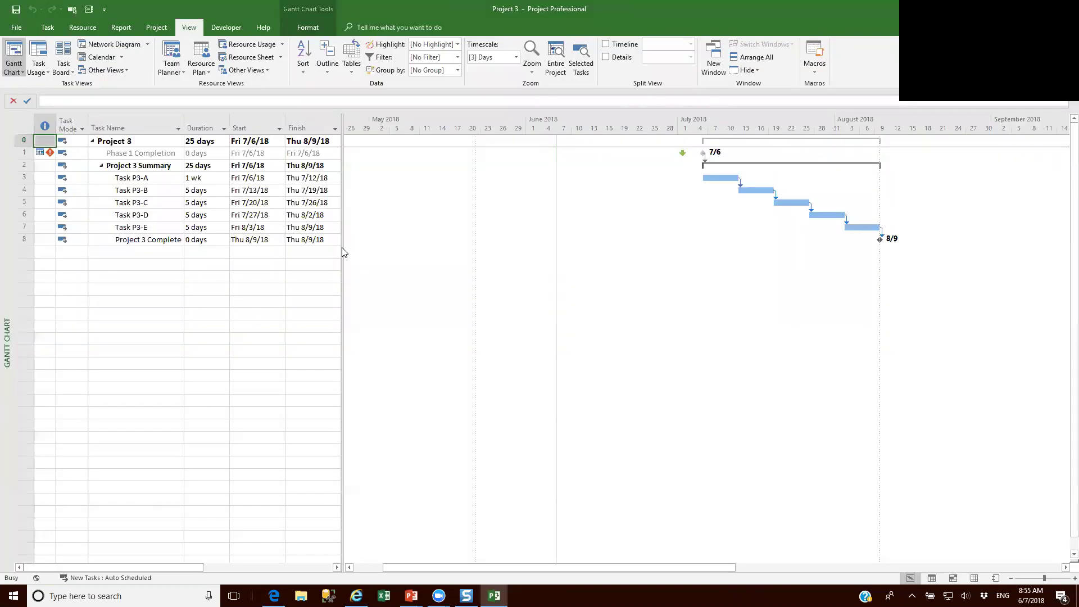
pyautogui.click(536, 344)
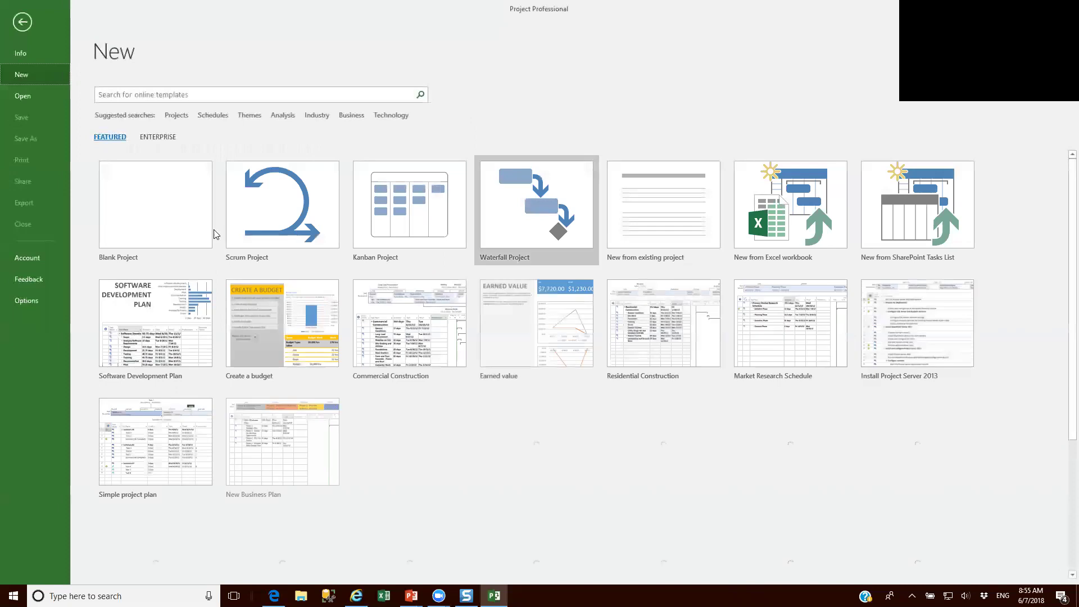
# Create a blank project and insert Key Milestone Project from the enterprise projects as a linked subproject
pyautogui.click(140, 217)
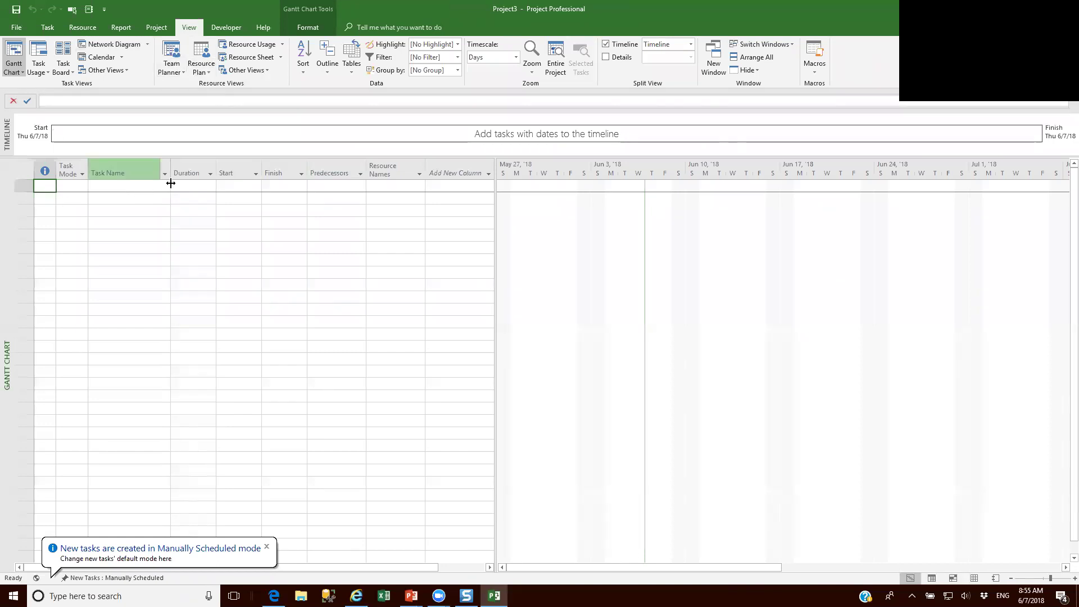
pyautogui.click(156, 25)
pyautogui.click(18, 55)
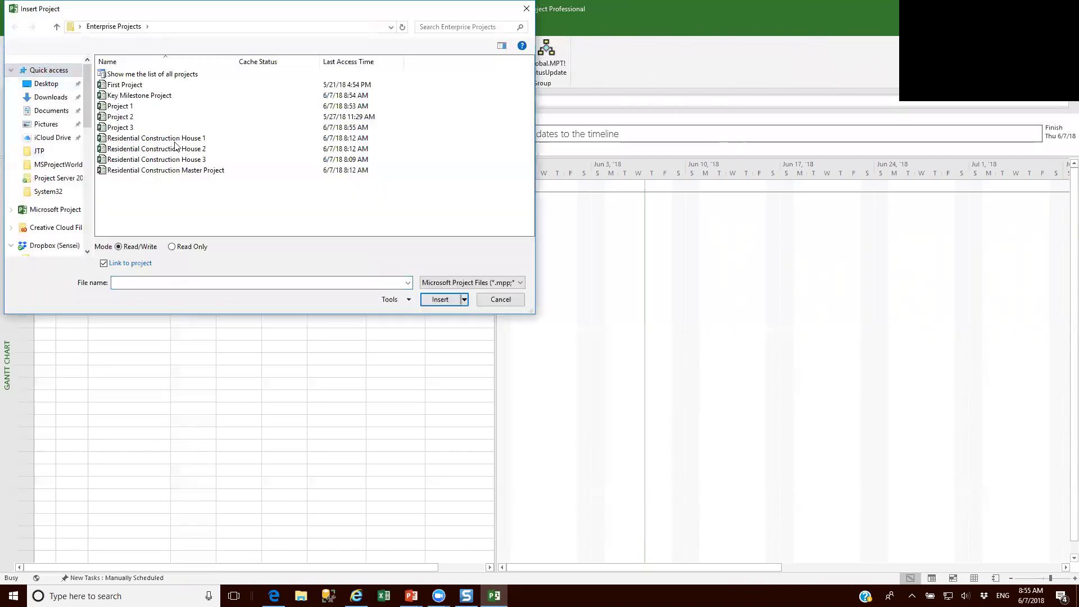
pyautogui.click(133, 96)
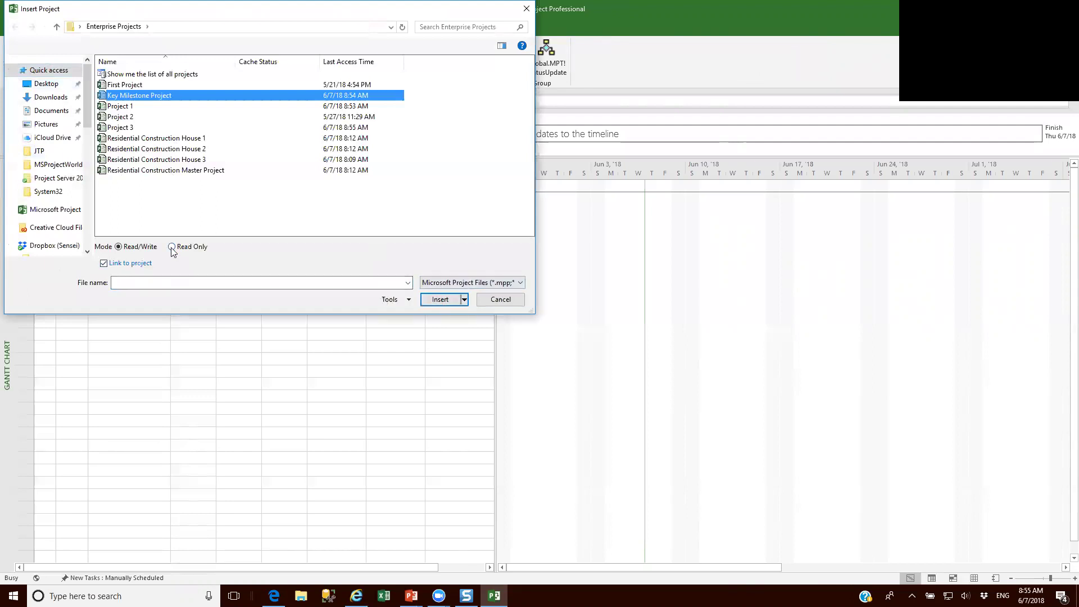
pyautogui.click(442, 299)
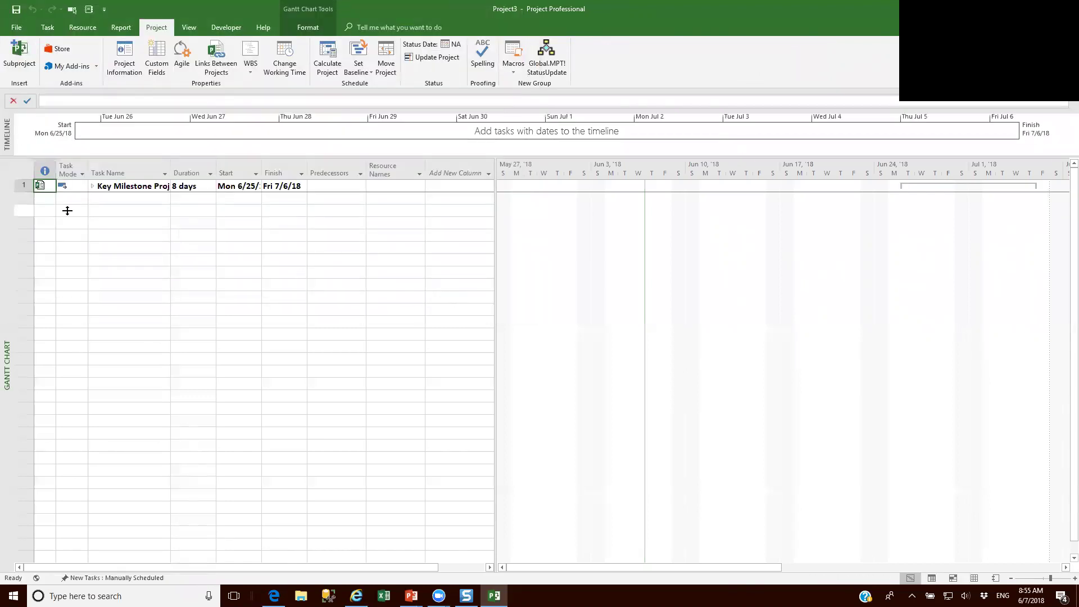
# Make the inserted Key Milestone Project's source link read only
pyautogui.click(106, 187)
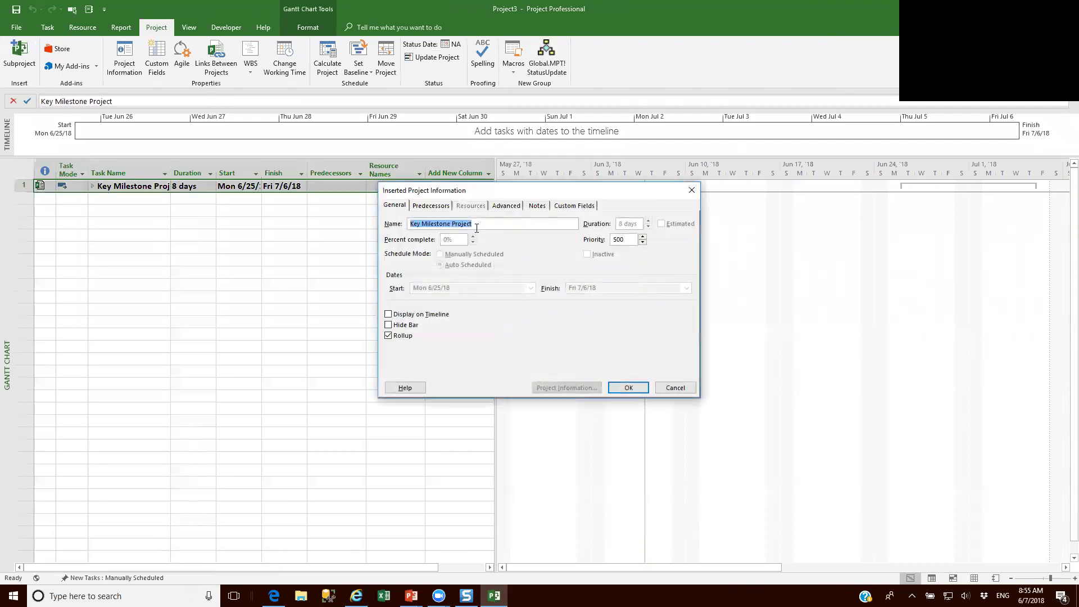
pyautogui.click(506, 206)
pyautogui.click(396, 263)
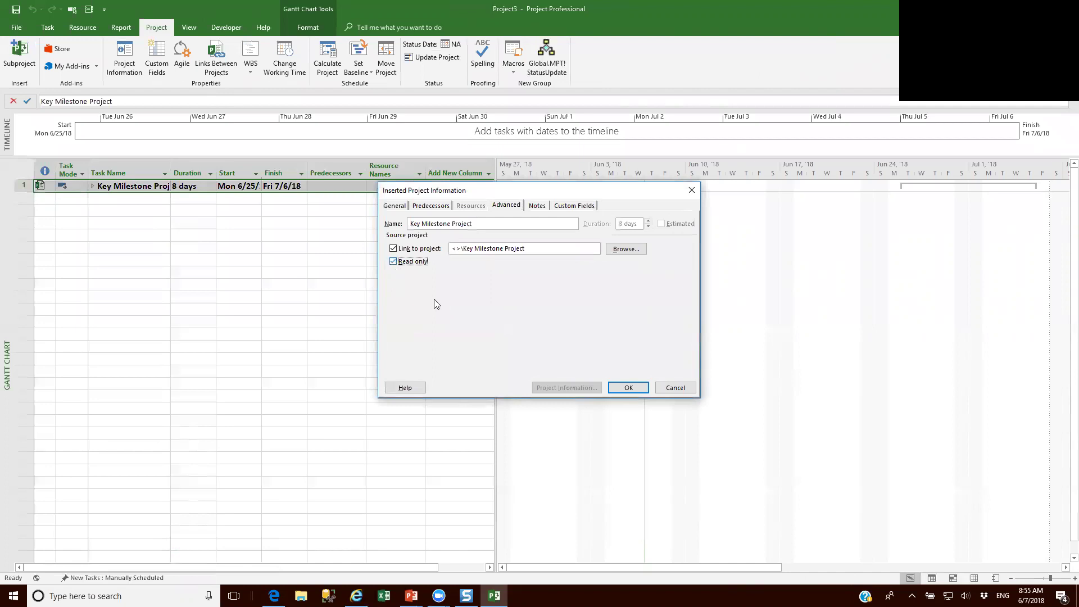
pyautogui.click(625, 388)
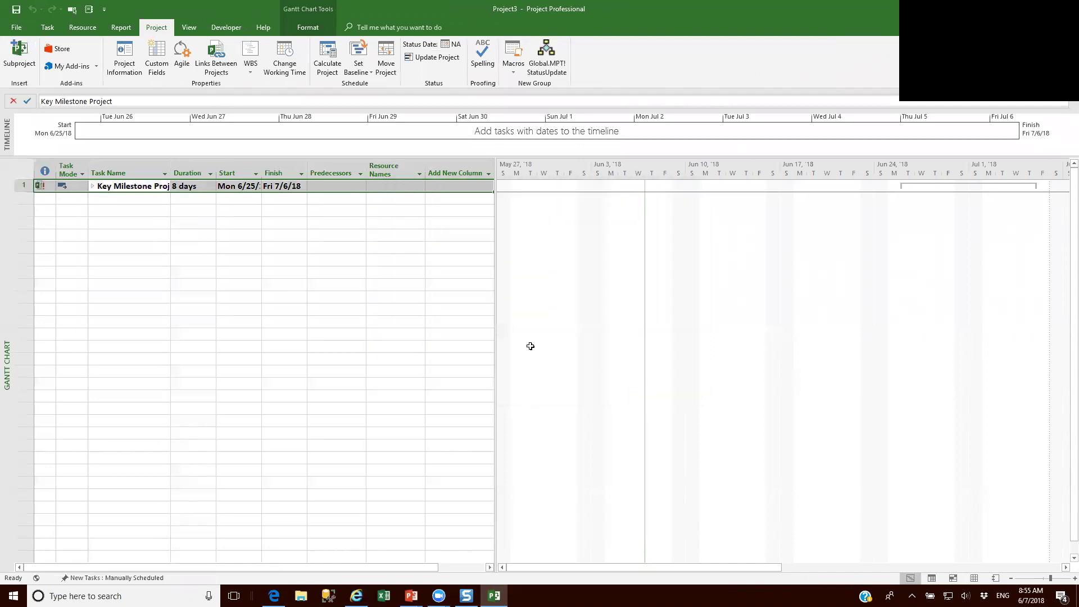
# Insert enterprise Project 1 above Key Milestone Project as a linked, read-only subproject
pyautogui.click(19, 56)
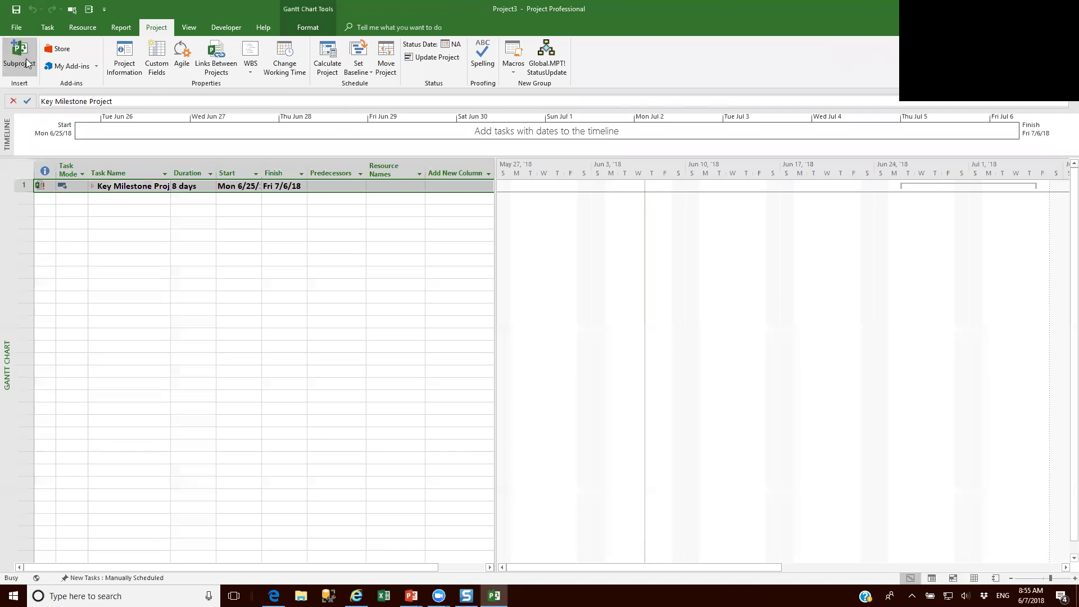
pyautogui.click(119, 106)
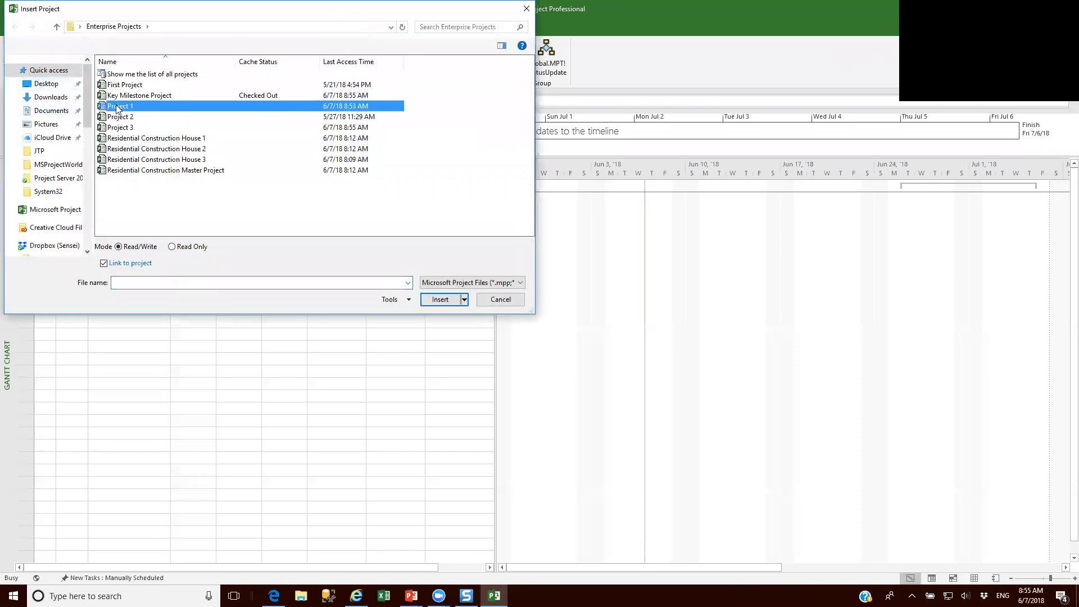
pyautogui.click(173, 250)
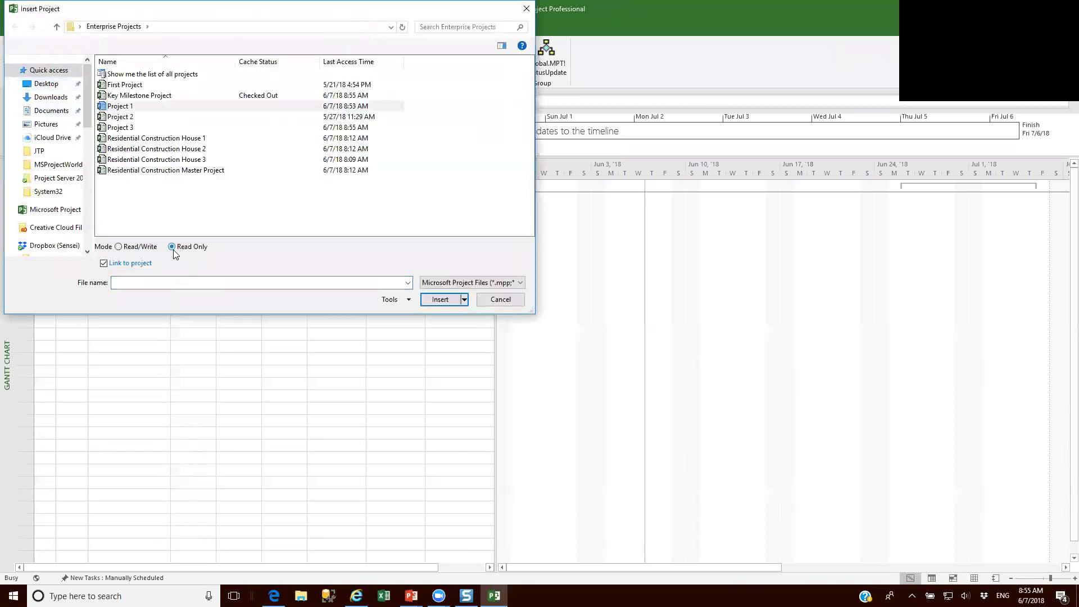
pyautogui.click(436, 304)
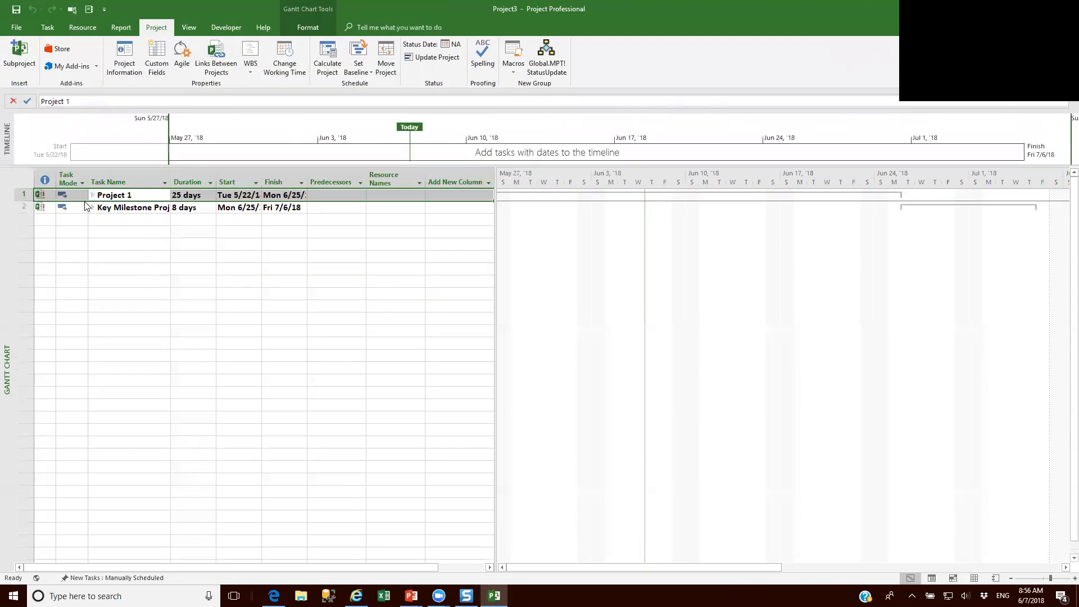
# Insert enterprise Project 2 above Project 1 as a linked, read-only subproject
pyautogui.click(22, 54)
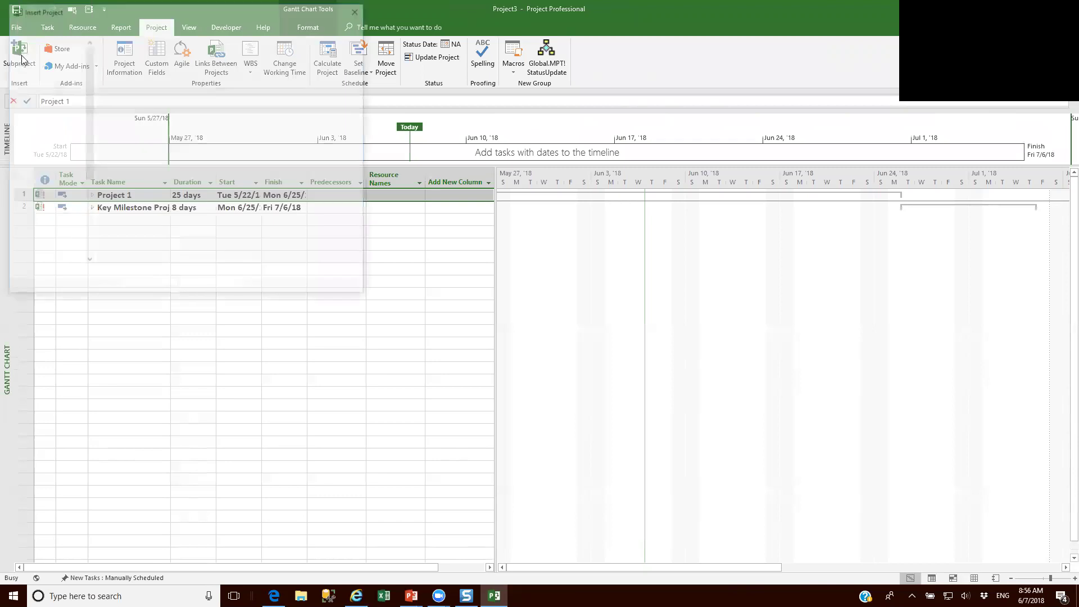
pyautogui.click(120, 118)
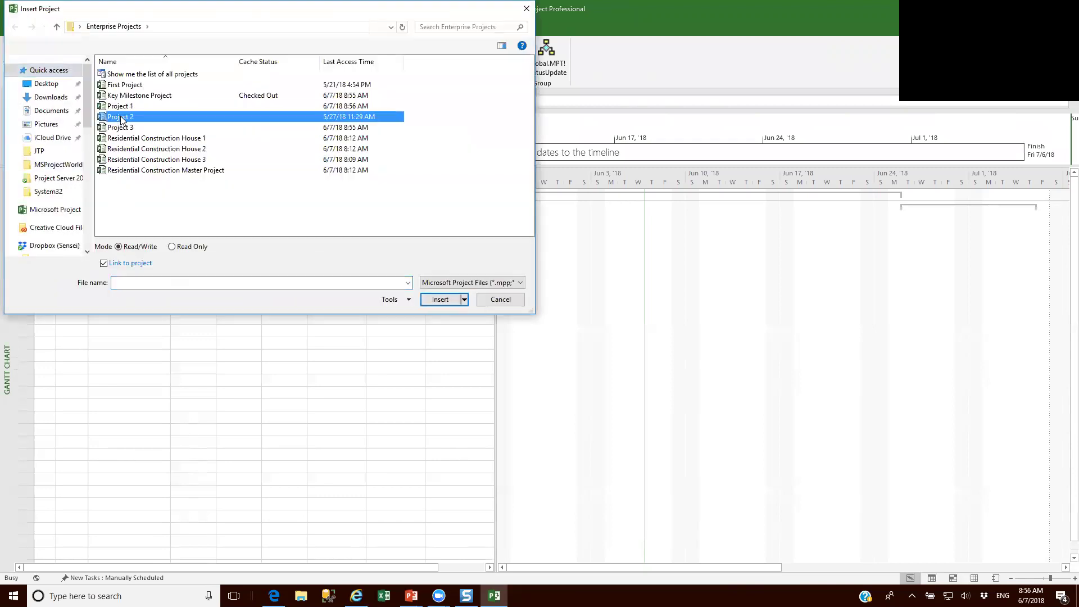
pyautogui.click(182, 248)
pyautogui.click(442, 299)
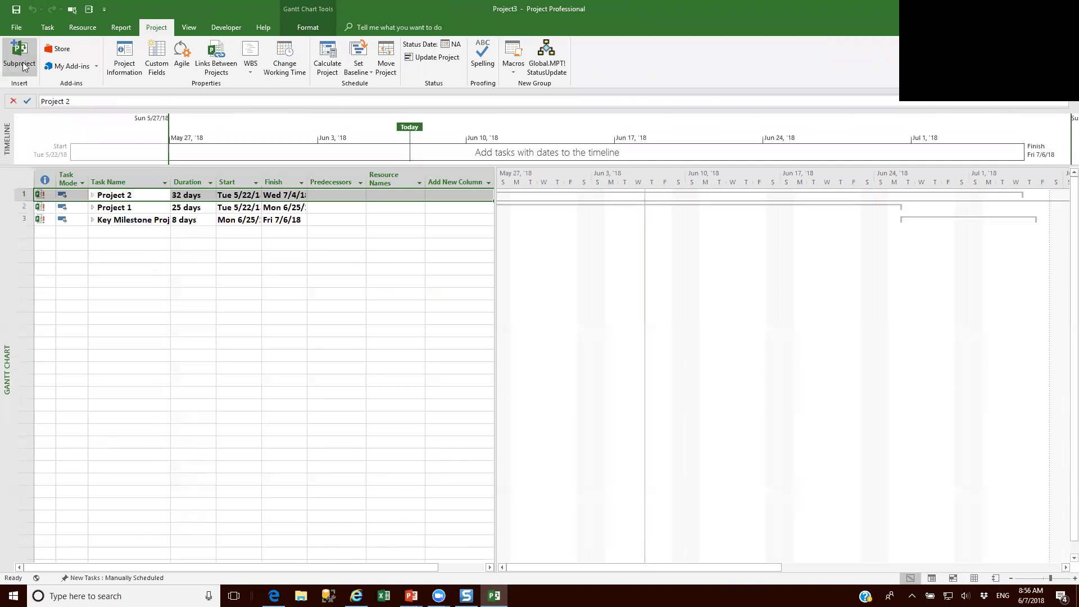
# Insert enterprise Project 3 above Project 2 as a linked, read-only subproject
pyautogui.click(16, 27)
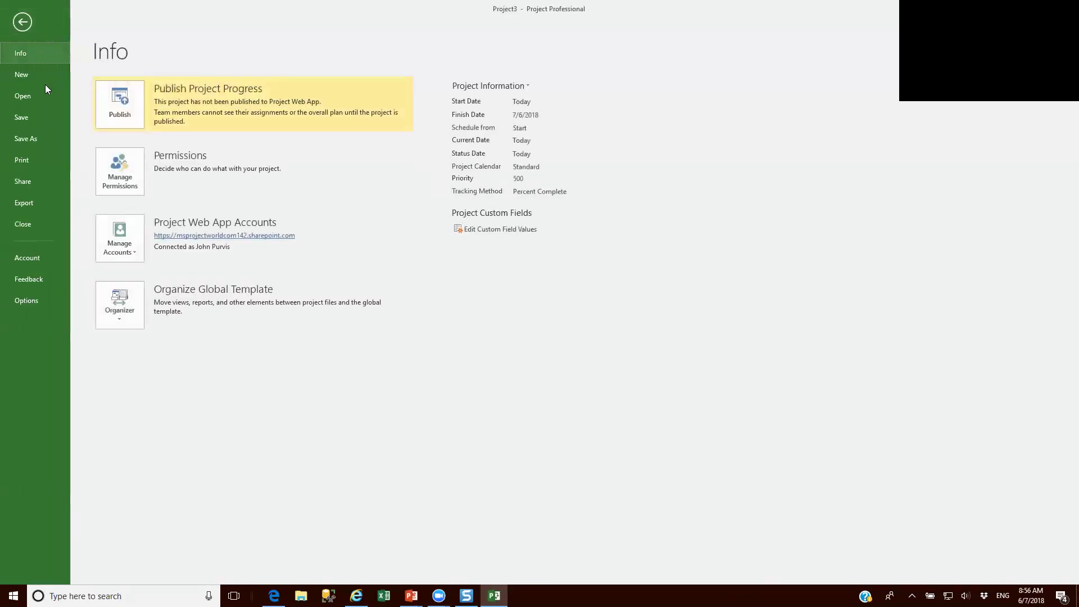
pyautogui.click(28, 28)
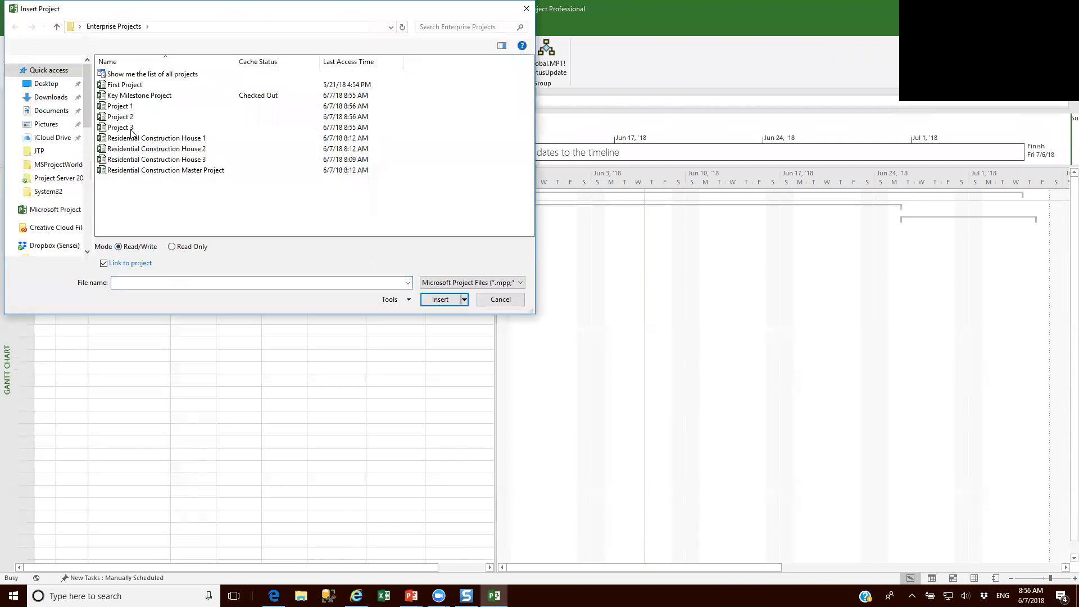
pyautogui.click(130, 129)
pyautogui.click(198, 248)
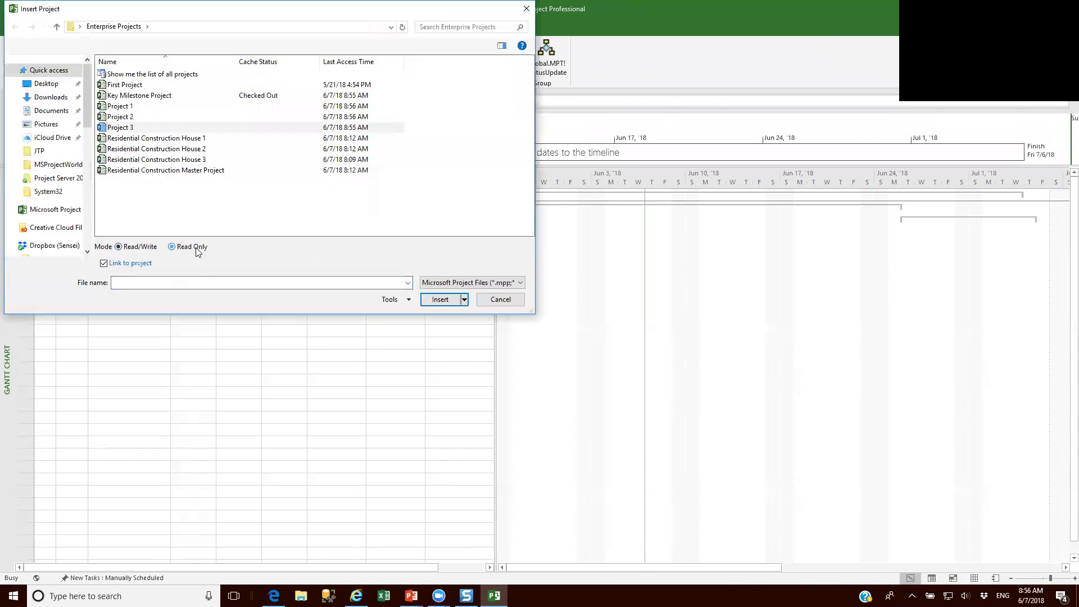
pyautogui.click(435, 299)
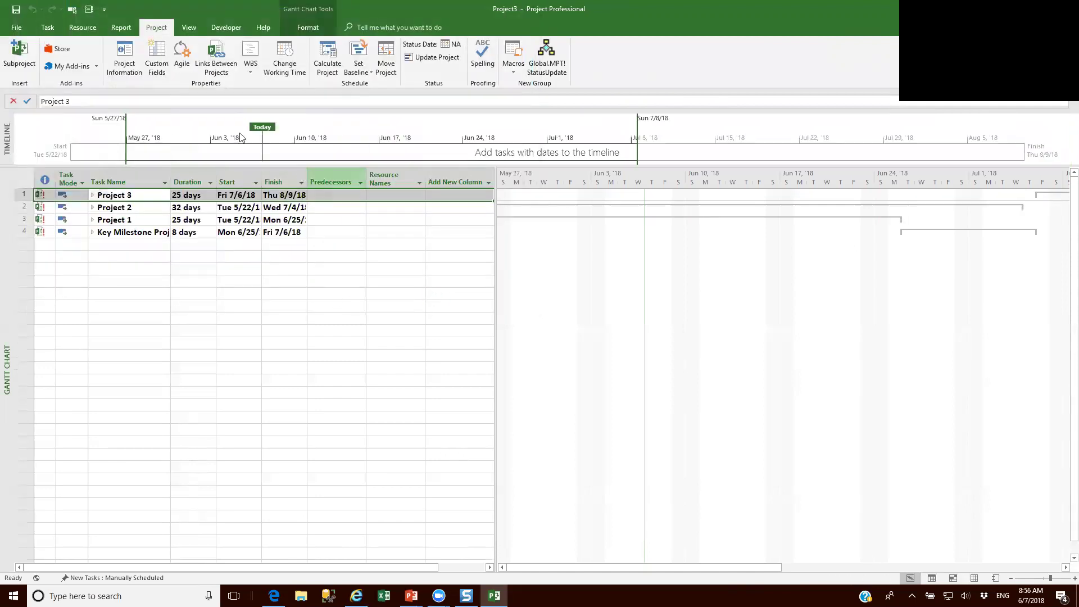
# Save the master project as the local file "Desktop Master Shedule demo" in Documents, including all enterprise custom fields and global items
pyautogui.click(16, 28)
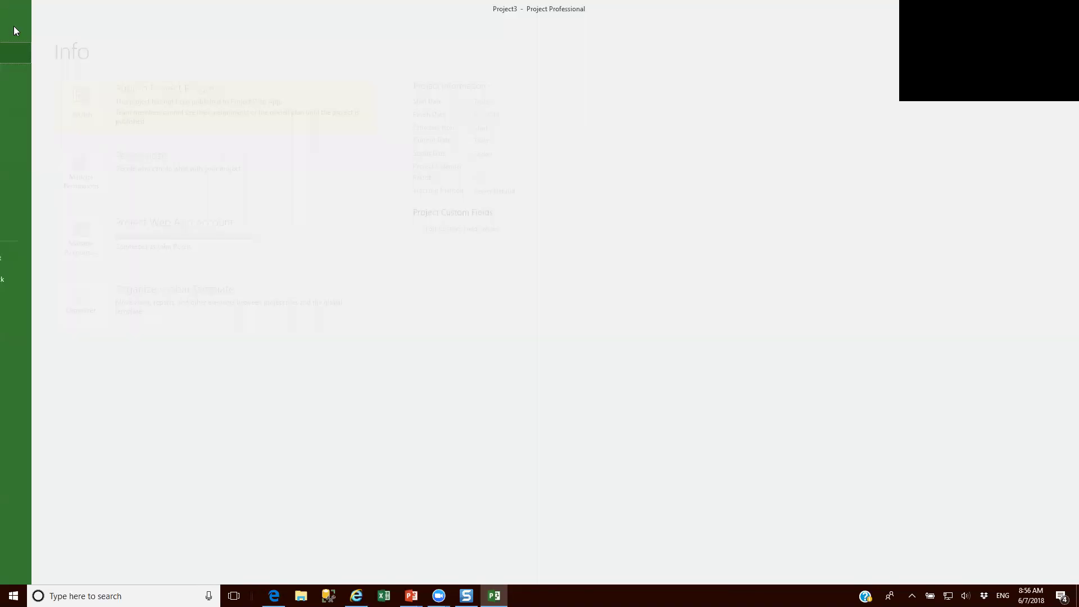
pyautogui.click(19, 139)
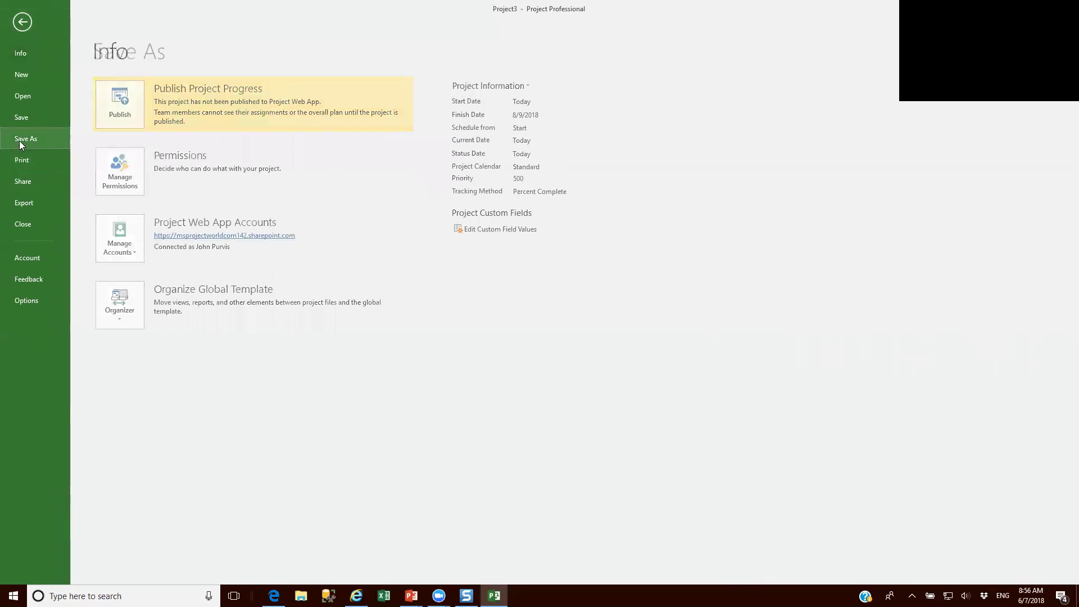
pyautogui.click(329, 129)
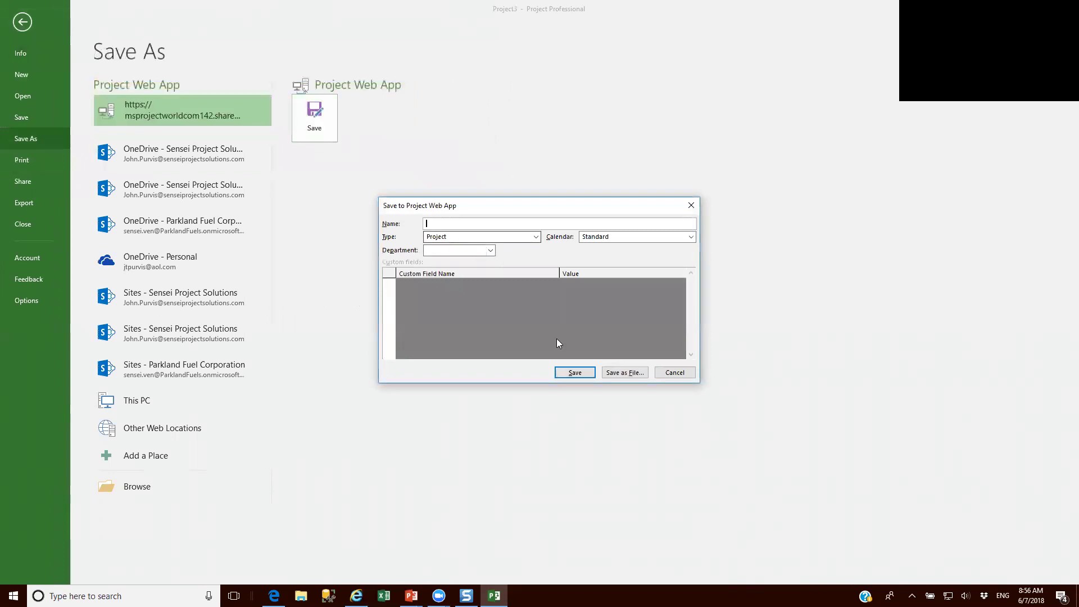
pyautogui.click(612, 374)
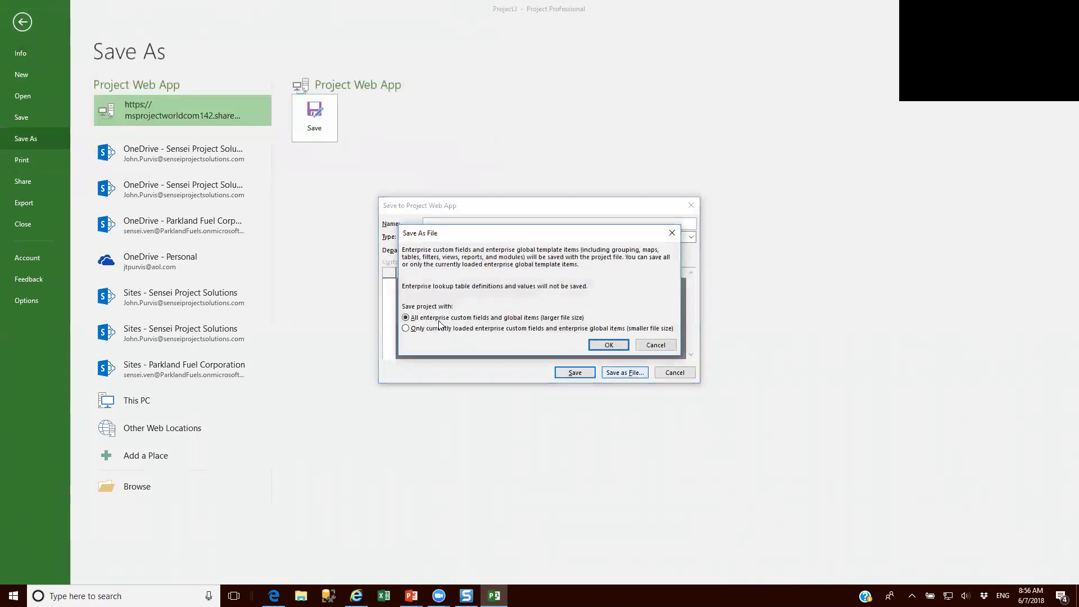
pyautogui.click(608, 345)
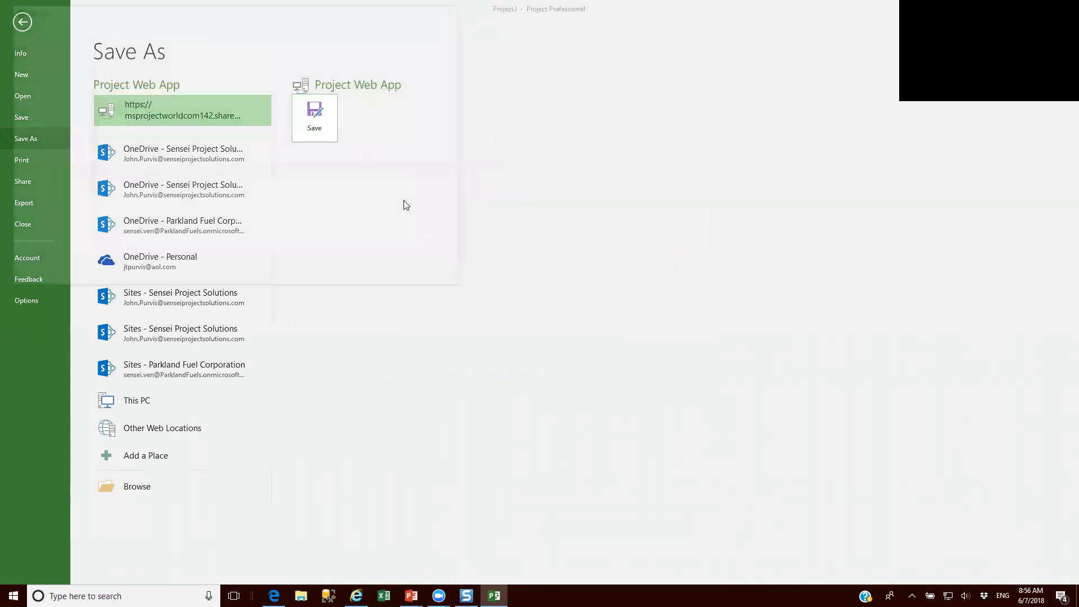
pyautogui.write('Des')
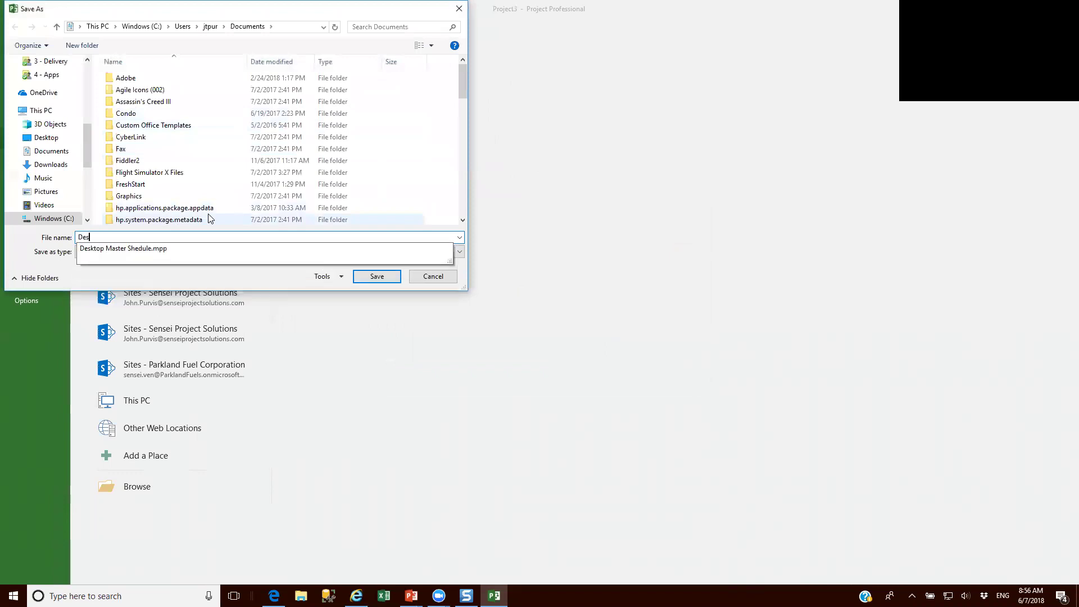
pyautogui.press('Down')
pyautogui.press('BackSpace')
pyautogui.write('er Shedule demo')
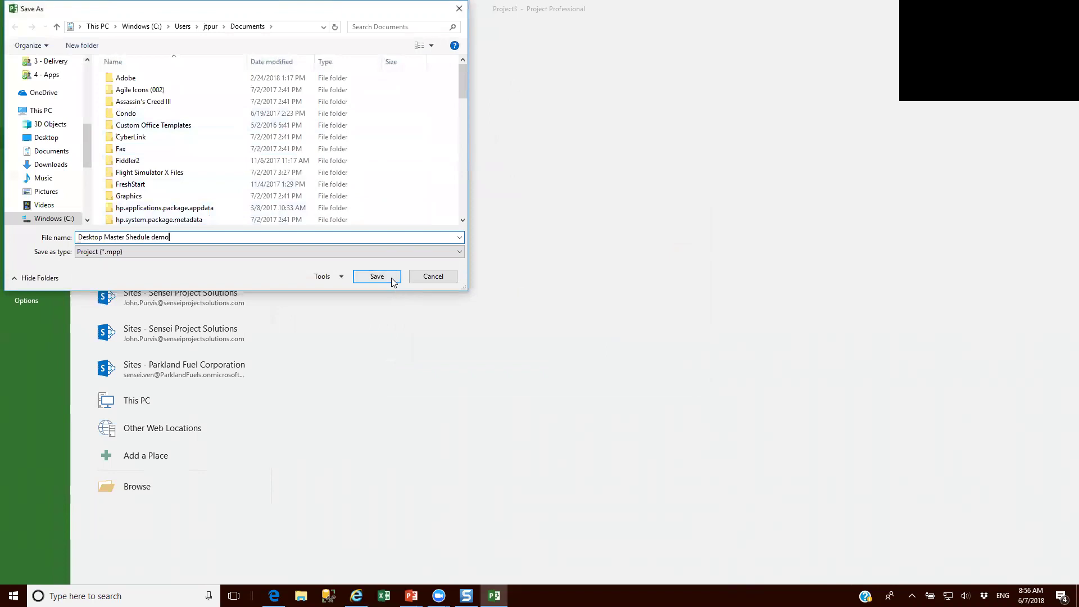
pyautogui.click(391, 278)
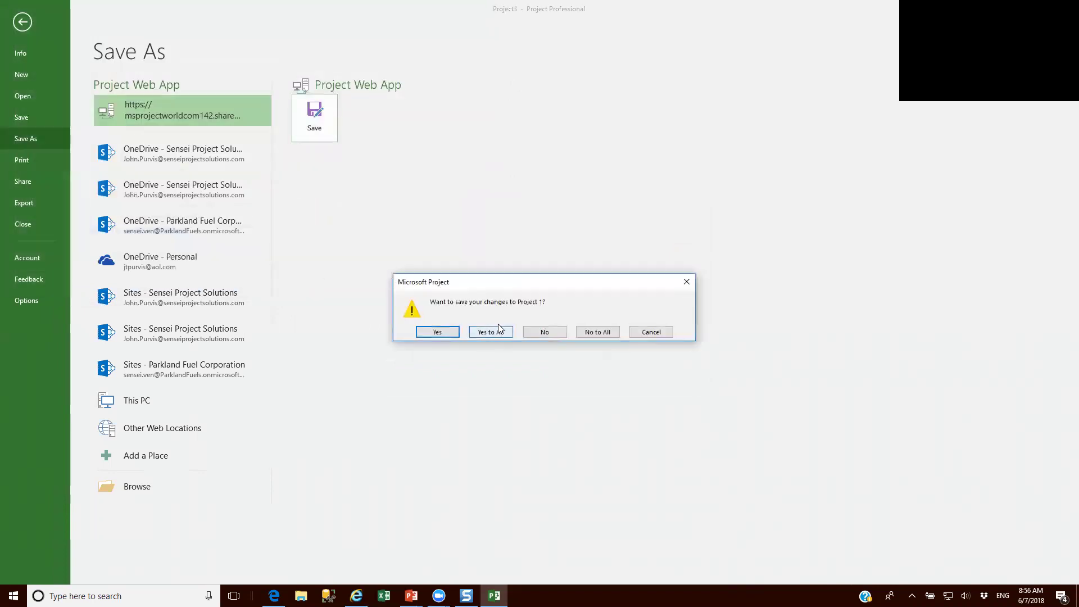
# Finish the save without keeping changes to Projects 2 and 3 or saving copies of the read-only Project 1 and Key Milestone Project
pyautogui.click(444, 331)
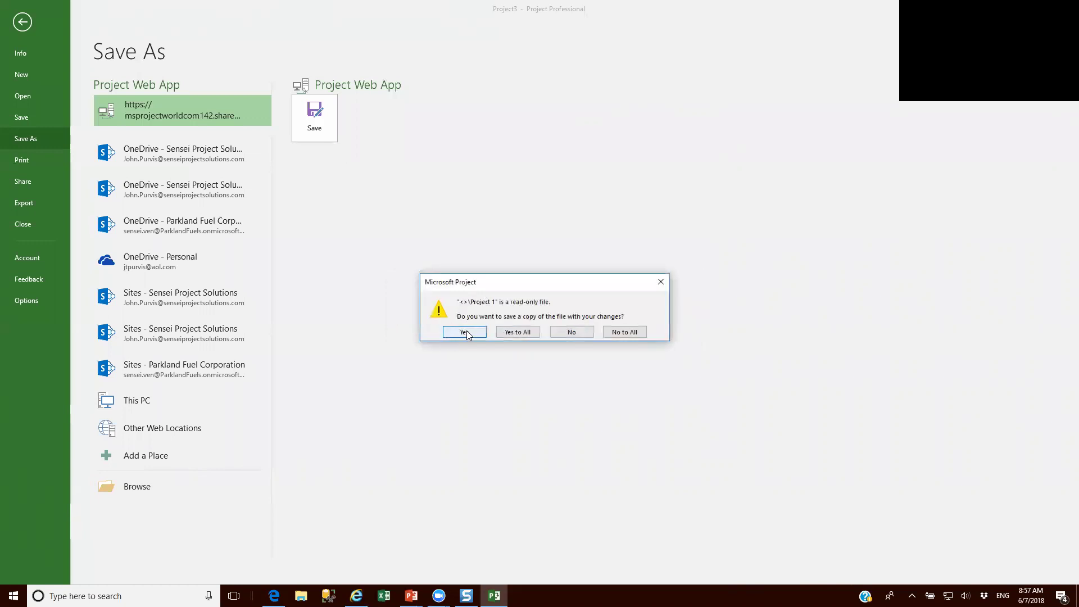
pyautogui.click(576, 331)
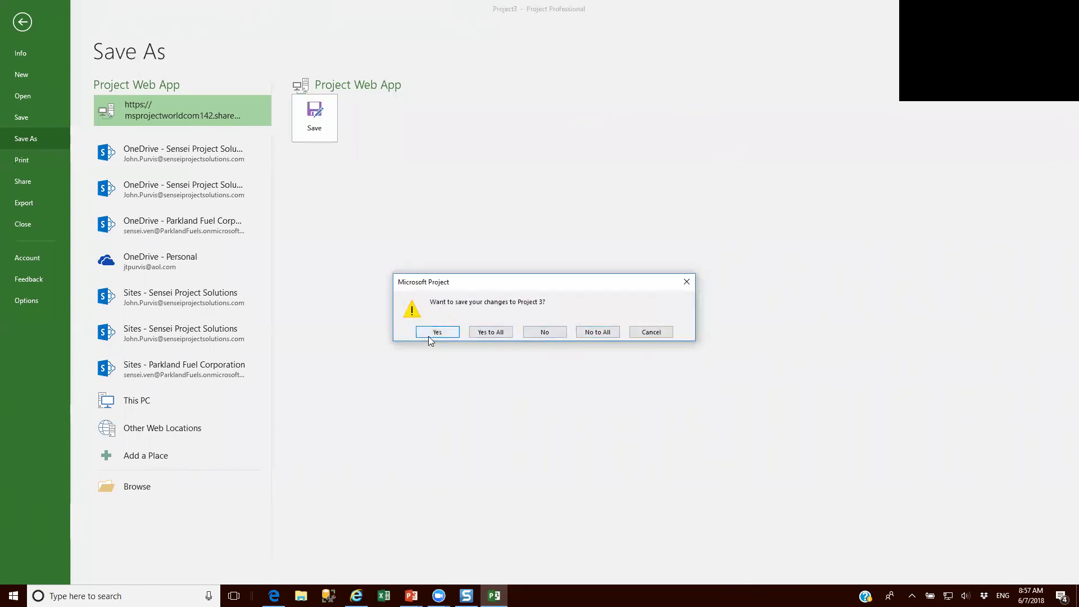
pyautogui.click(543, 332)
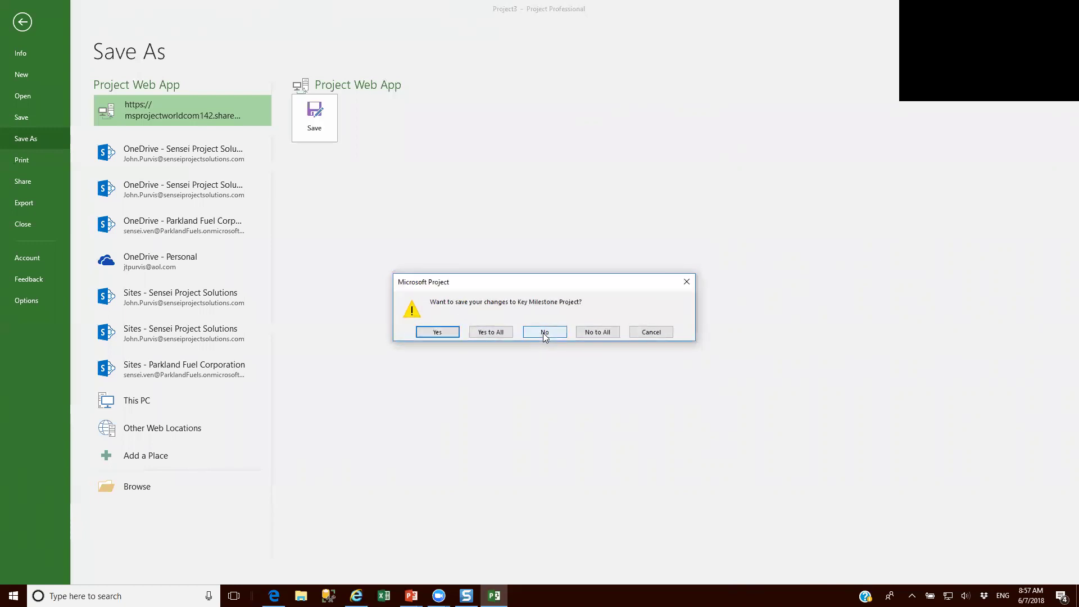
pyautogui.click(456, 333)
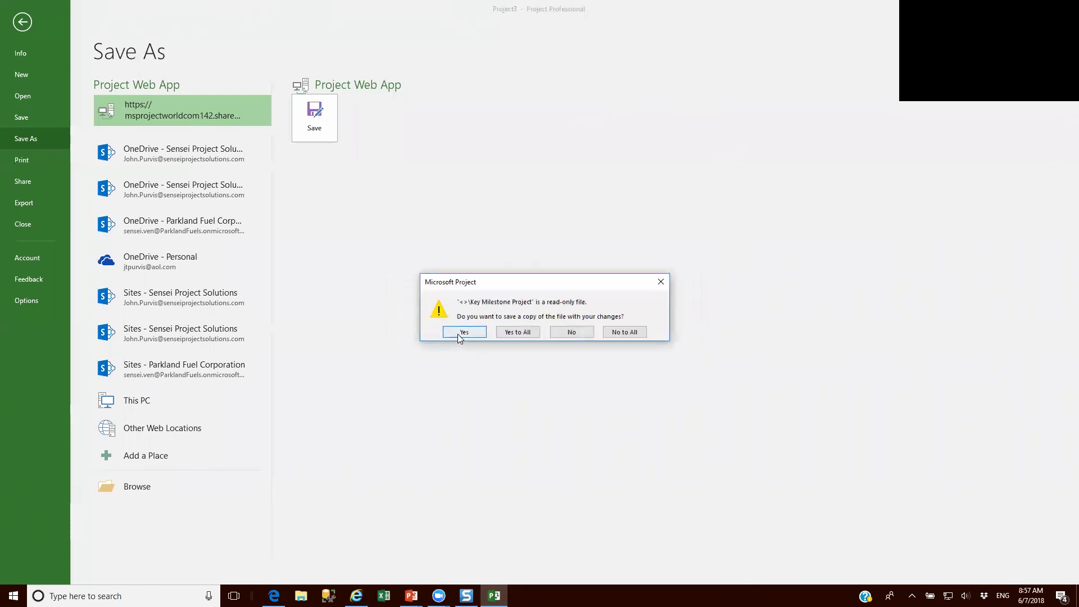
pyautogui.click(573, 333)
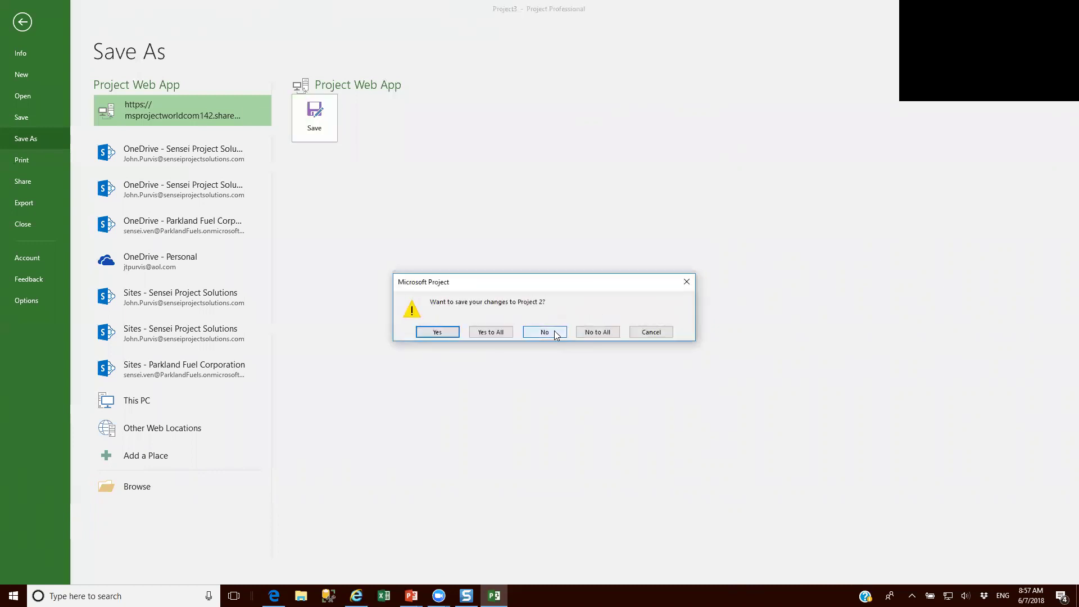
pyautogui.click(555, 335)
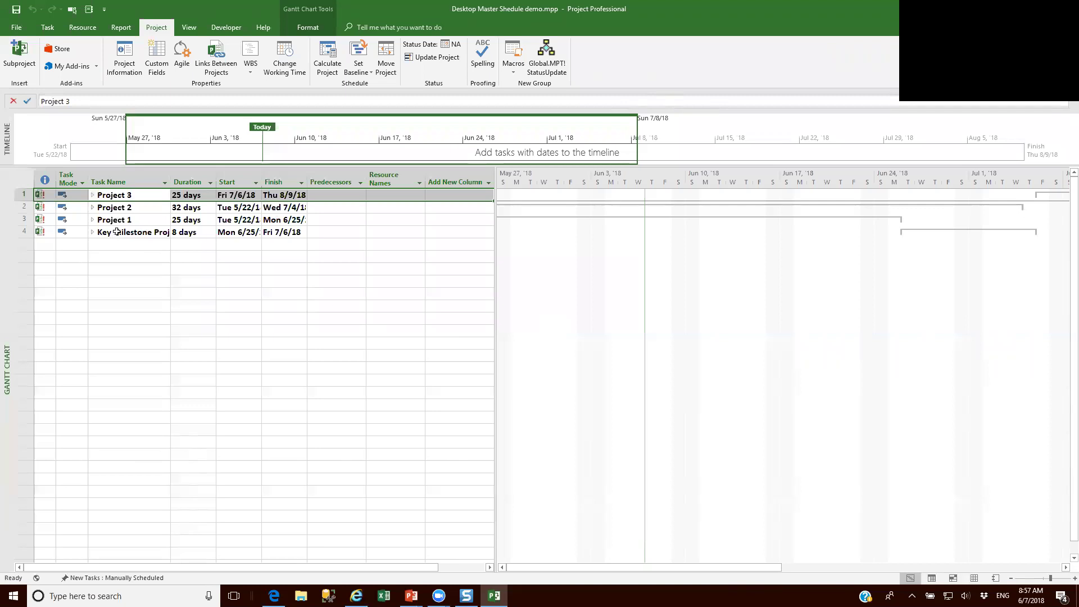
# Reorder the subprojects to Key Milestone Project, Project 1, Project 2 and Project 3
pyautogui.click(27, 231)
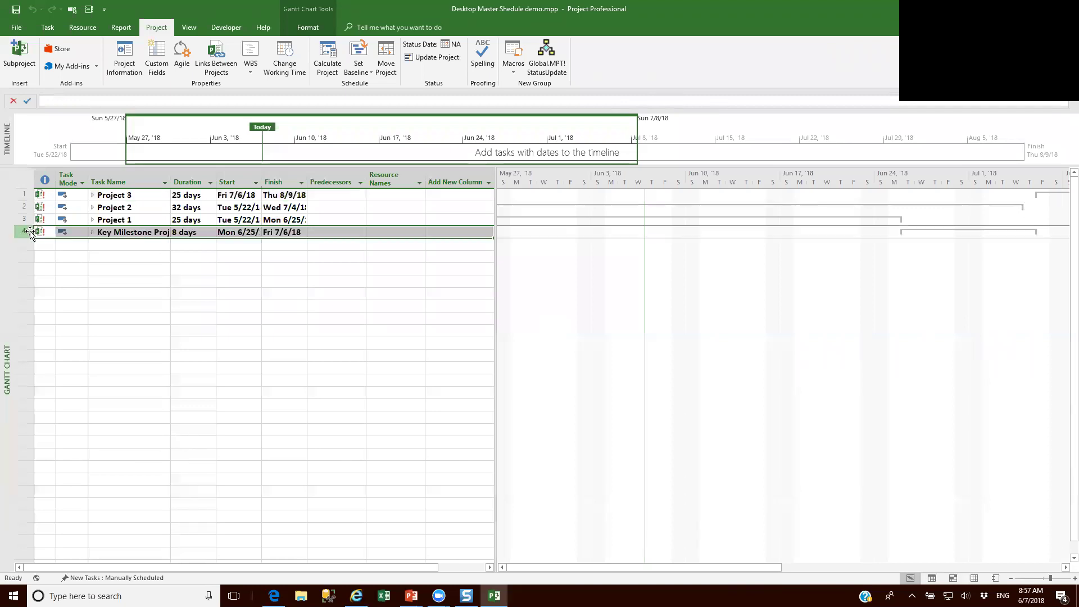
pyautogui.moveTo(25, 194); pyautogui.dragTo(29, 222)
pyautogui.click(26, 206)
pyautogui.click(26, 195)
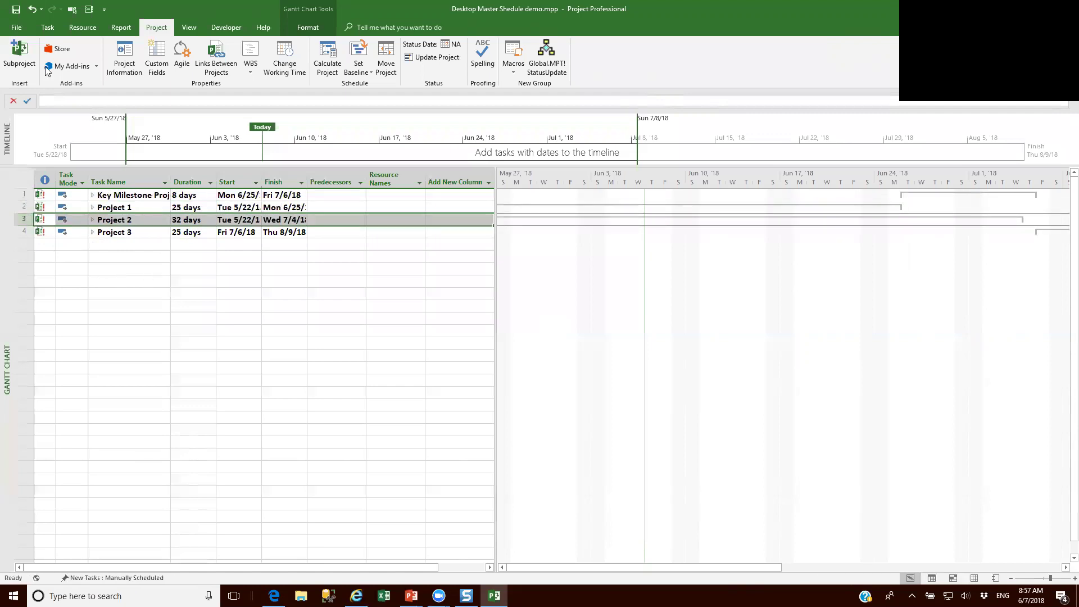
# Save the reordered master schedule and close it, discarding the changes to all subprojects
pyautogui.click(17, 9)
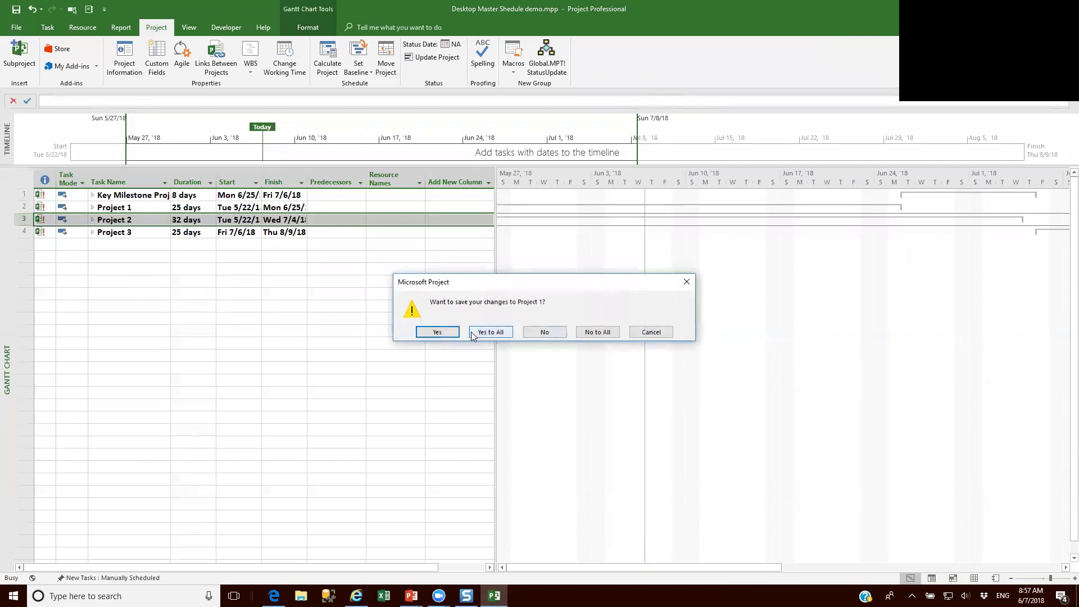
pyautogui.click(598, 332)
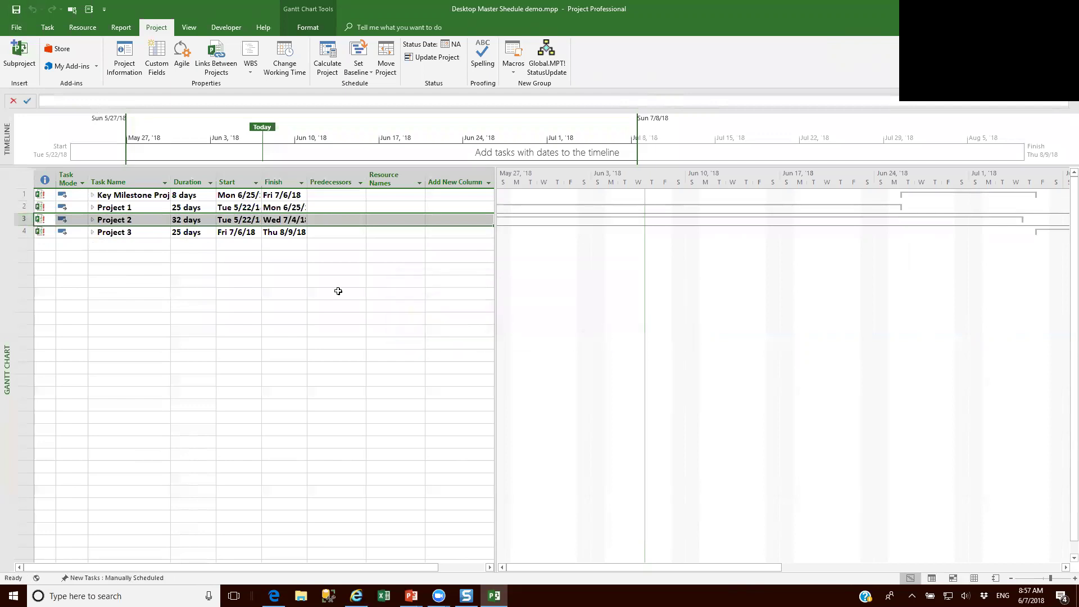
pyautogui.click(18, 26)
pyautogui.click(26, 225)
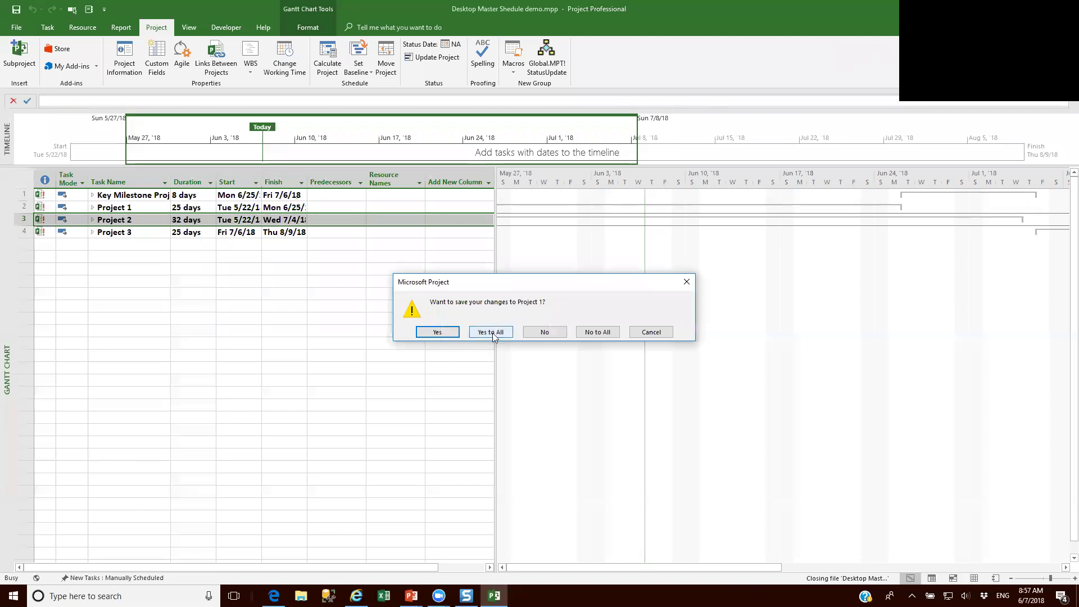
pyautogui.click(543, 333)
pyautogui.click(543, 332)
pyautogui.click(541, 334)
pyautogui.click(539, 332)
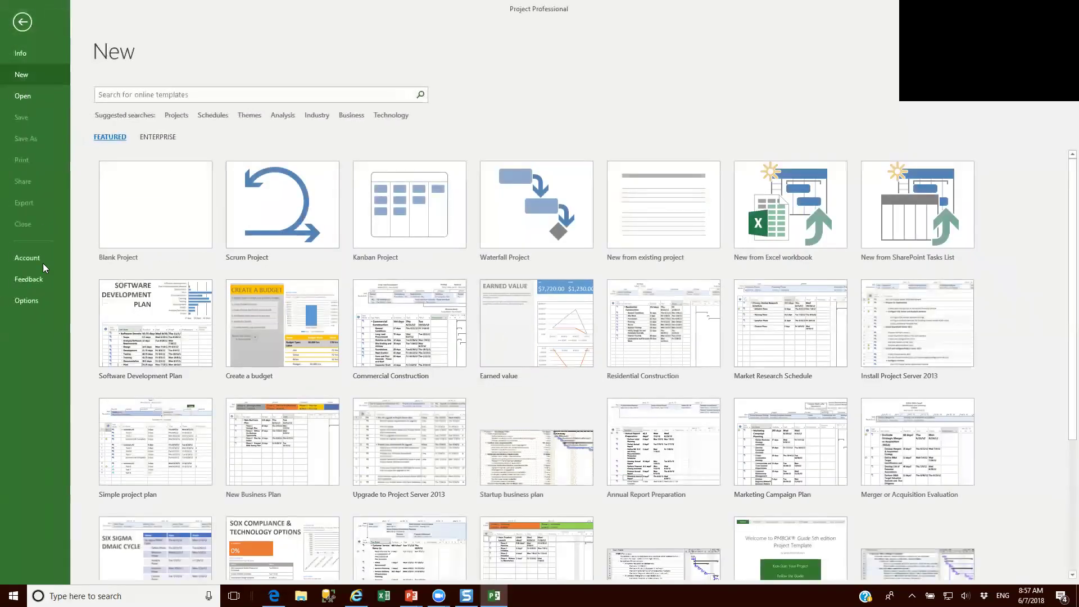
# Reopen Desktop Master Shedule demo.mpp and expand the Project 1 and Project 2 subprojects to show their tasks
pyautogui.click(23, 97)
pyautogui.click(348, 120)
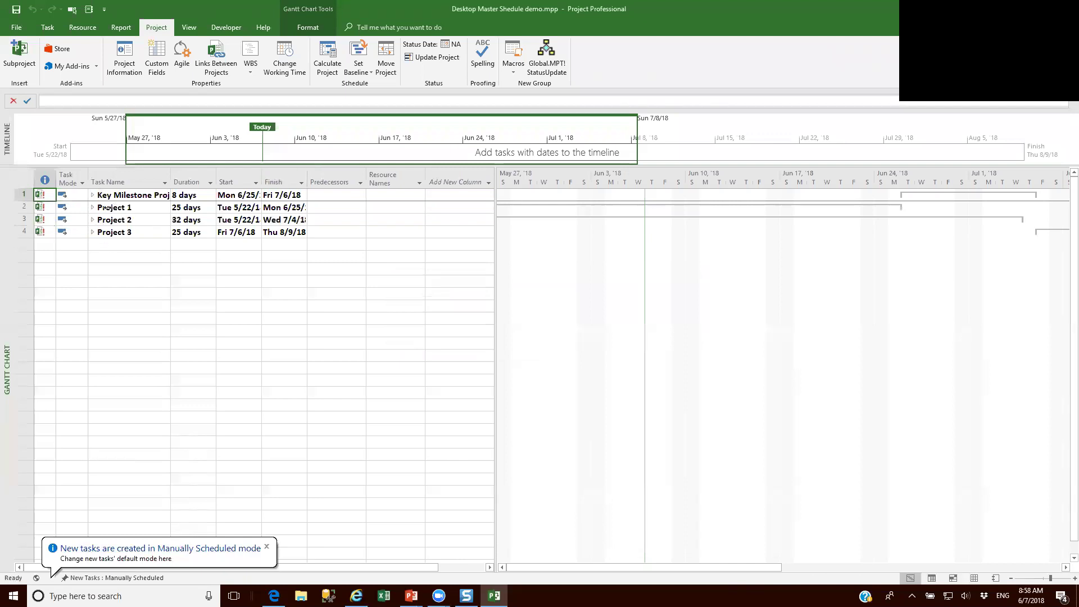
pyautogui.click(30, 206)
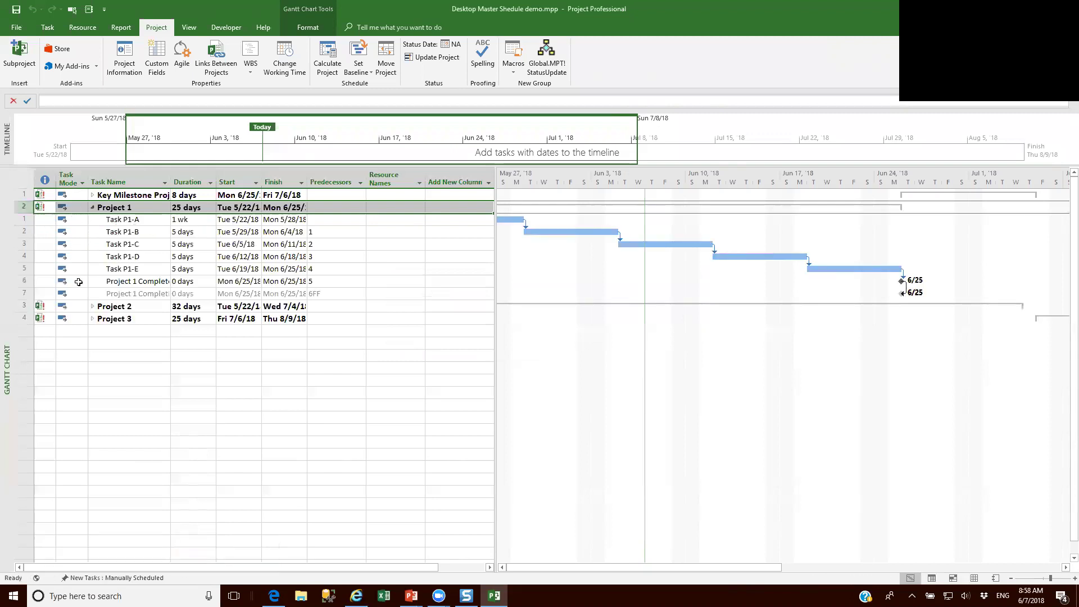
pyautogui.click(25, 306)
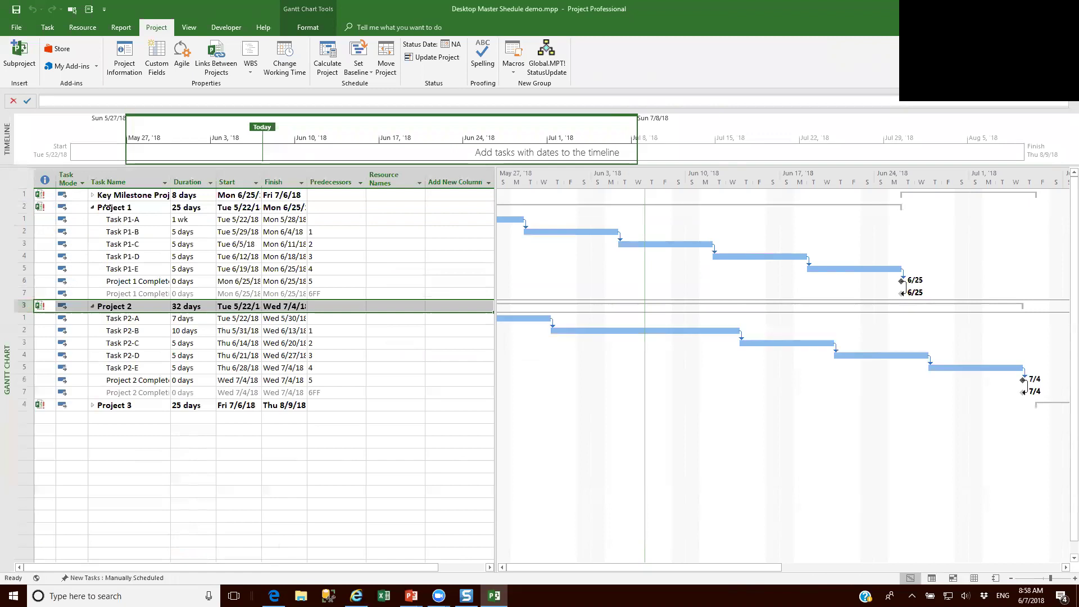
# Check the source project link and read-only setting in the inserted project information for Project 1
pyautogui.rightClick(107, 207)
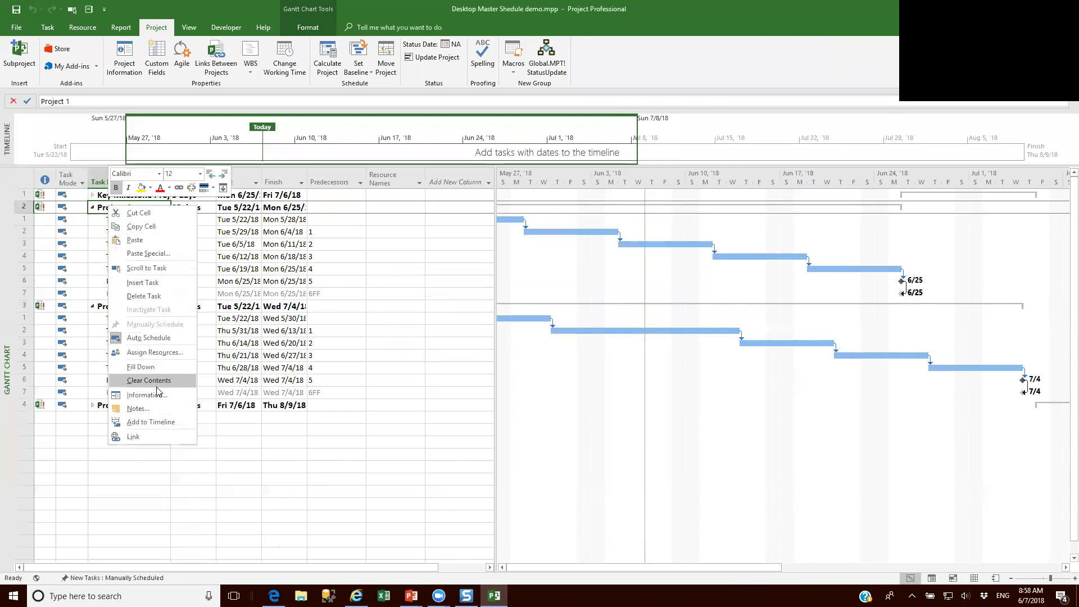
pyautogui.click(457, 324)
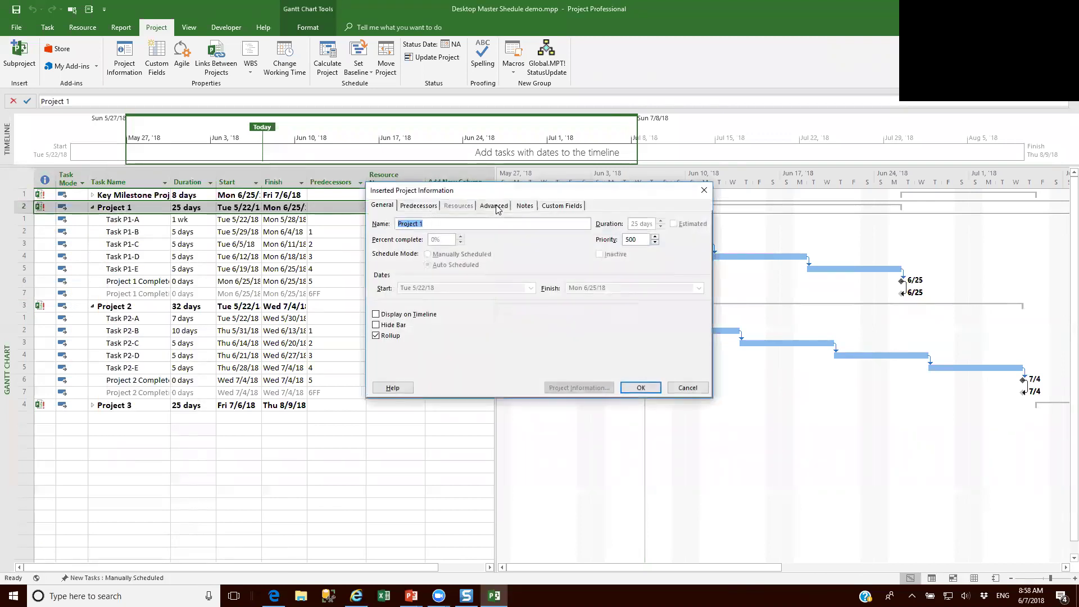
pyautogui.click(495, 206)
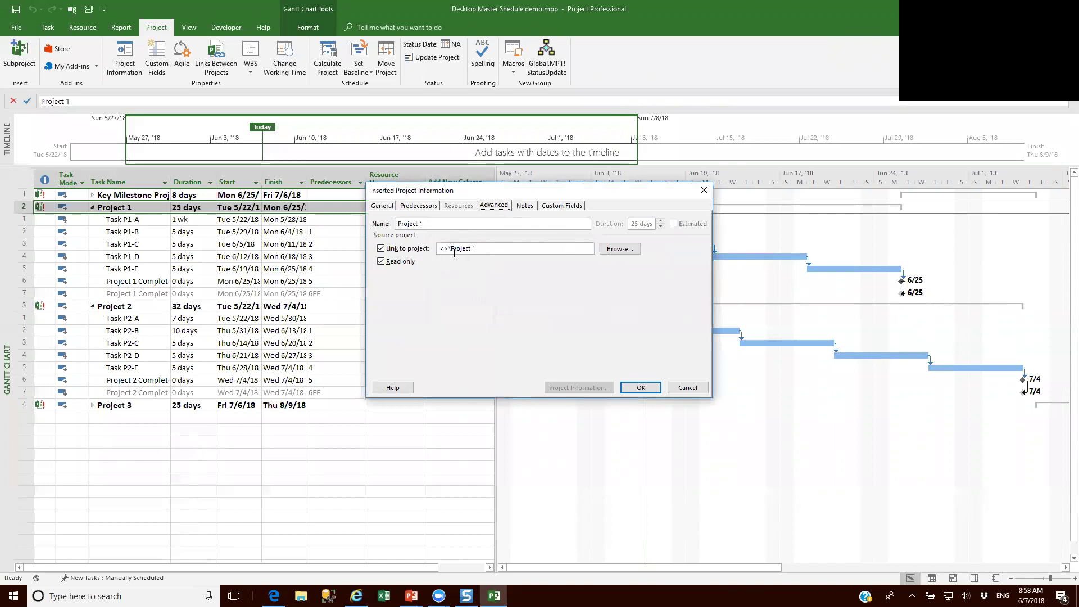
pyautogui.click(642, 386)
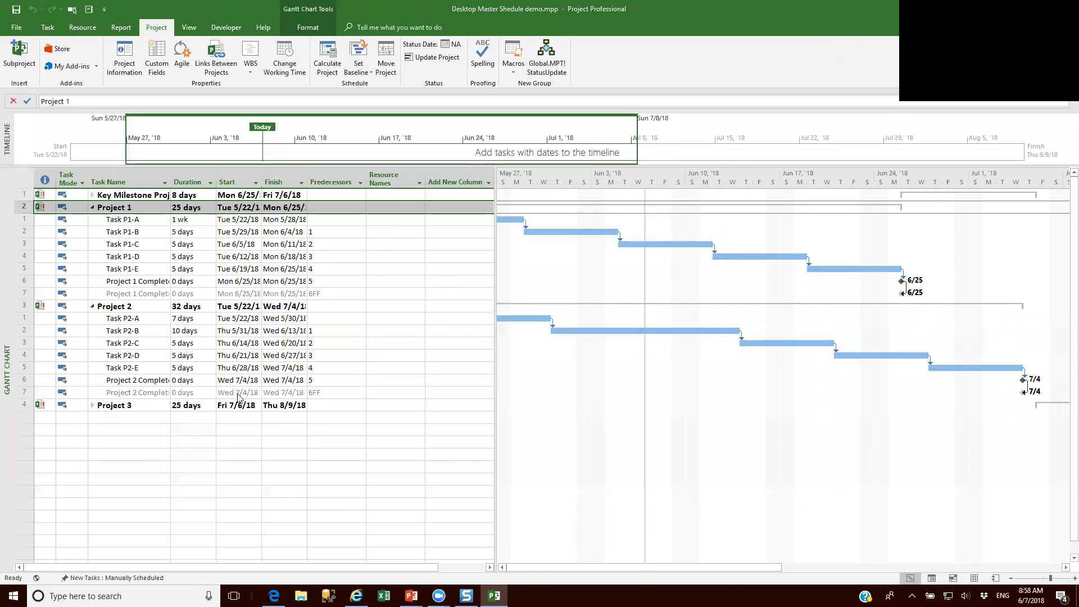
# Expand Project 3, then widen the Gantt chart area and zoom out its timescale to fit all the subprojects' bars
pyautogui.click(93, 405)
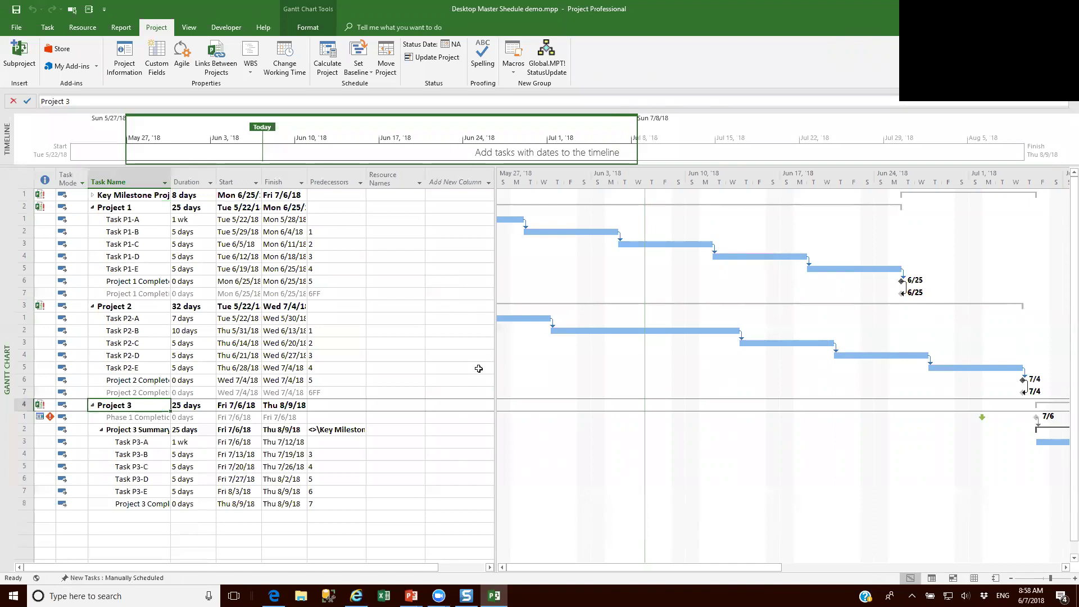
pyautogui.moveTo(496, 275); pyautogui.dragTo(323, 271)
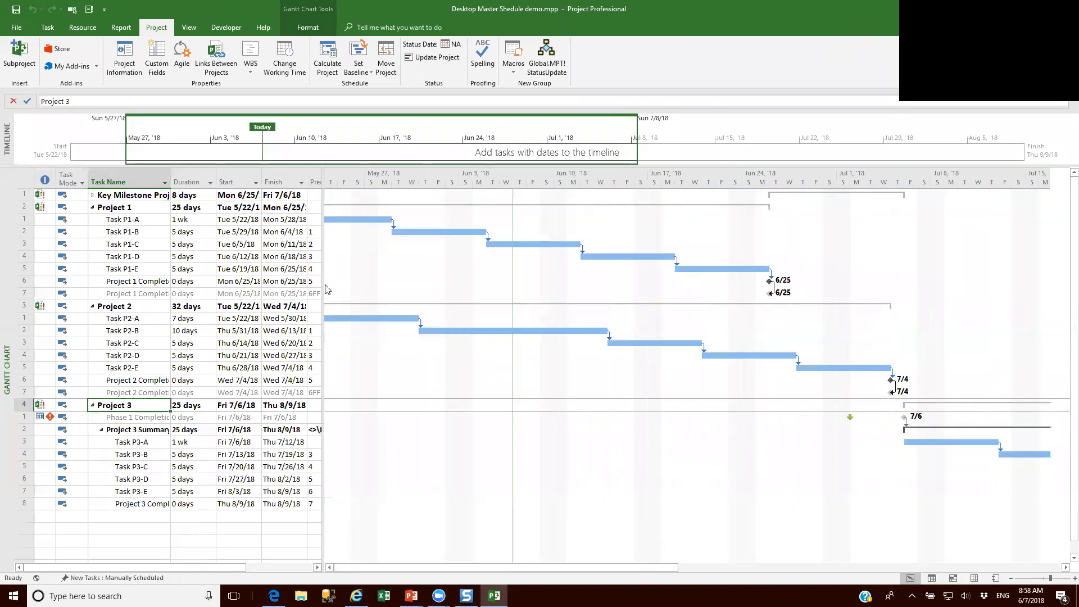
pyautogui.click(1041, 579)
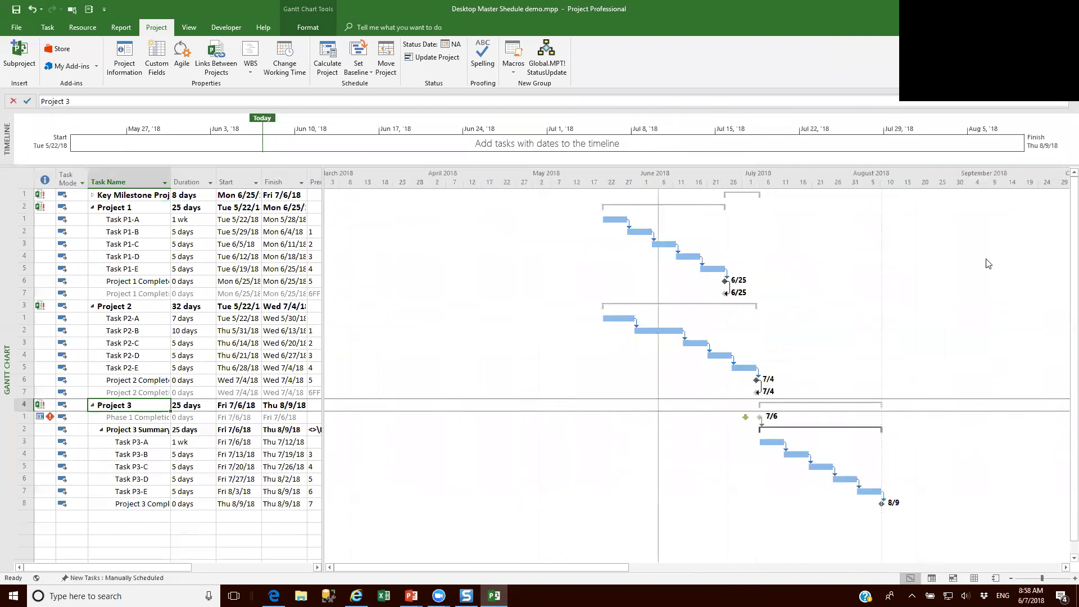